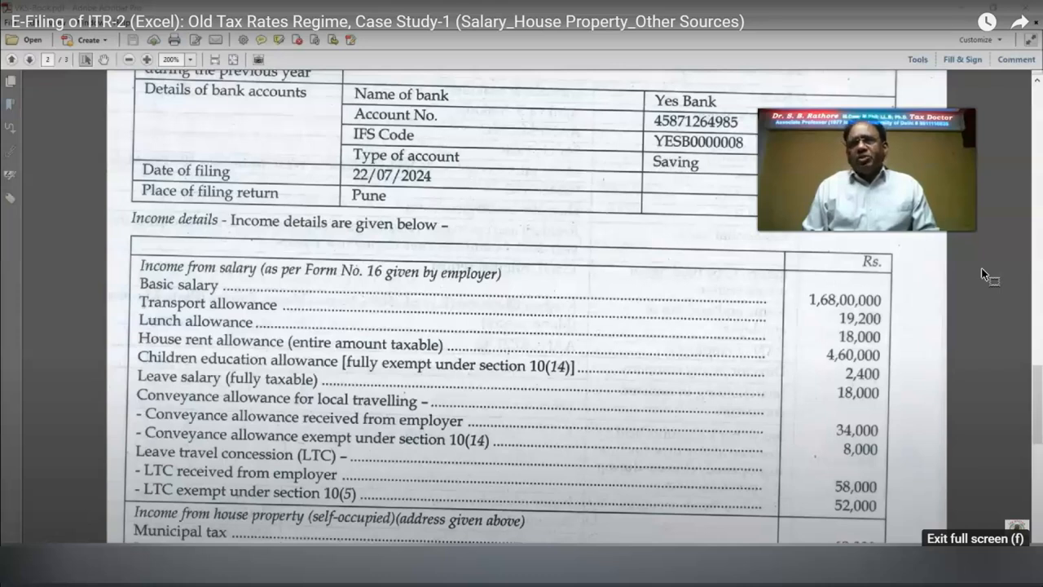
Step: Scroll the case study PDF down toward the house property, other sources and deduction figures
{"action": "scroll", "coordinate": [981, 268], "scroll_direction": "down", "scroll_amount": 5}
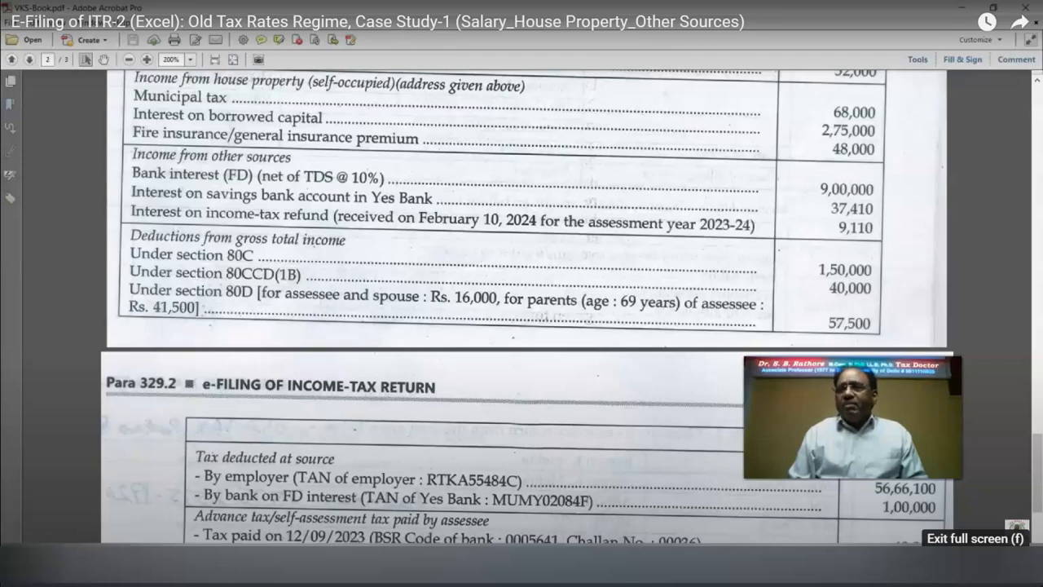
Step: Scroll the case study PDF down to page 3's tax-paid details
{"action": "scroll", "coordinate": [710, 157], "scroll_direction": "down", "scroll_amount": 3}
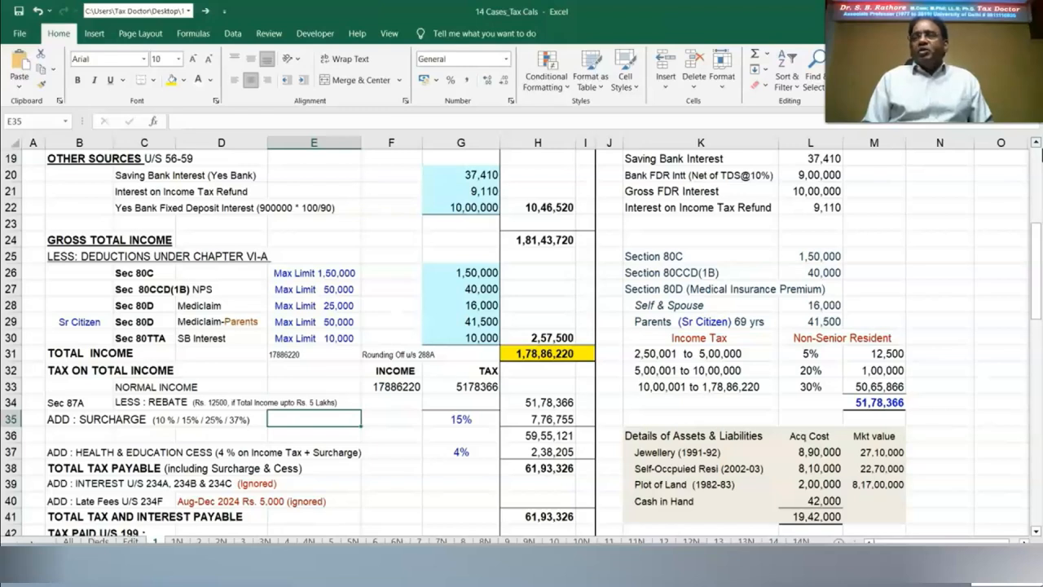
Step: Scroll the Case Study-1 sheet down to the gross total income, deductions and tax rows
{"action": "scroll", "coordinate": [1029, 521], "scroll_direction": "down", "scroll_amount": 3}
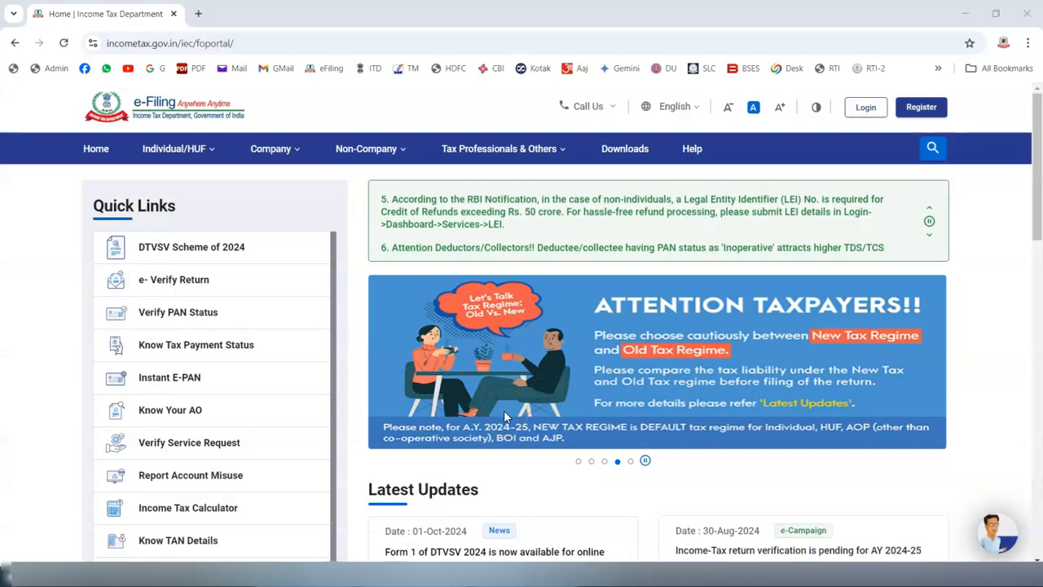
Step: Download the Common Offline Utility (ITR 1 to ITR 4) setup for A.Y. 2024-25 from Downloads
{"action": "left_click", "coordinate": [642, 150]}
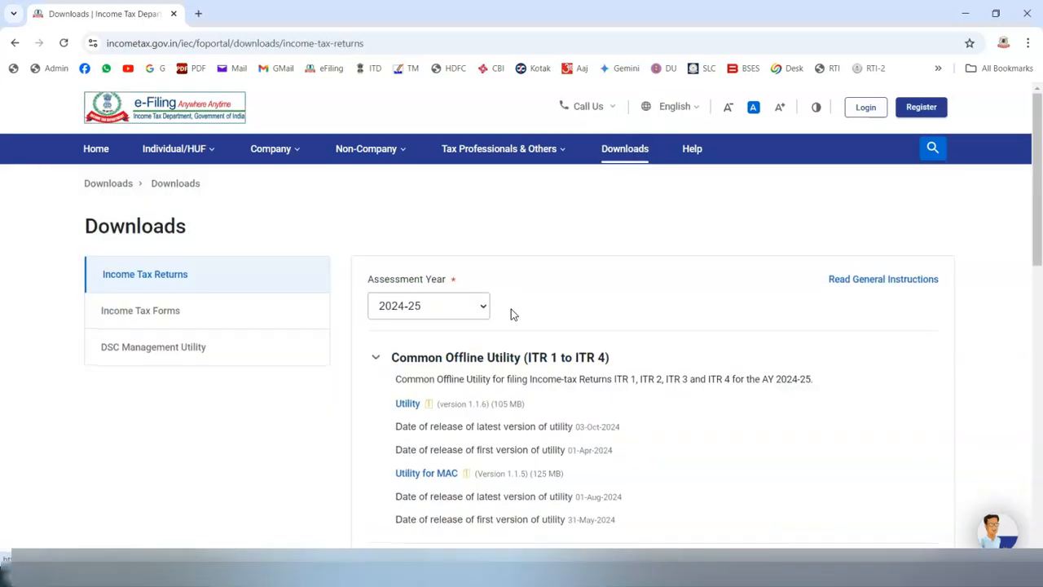
{"action": "left_click", "coordinate": [525, 363]}
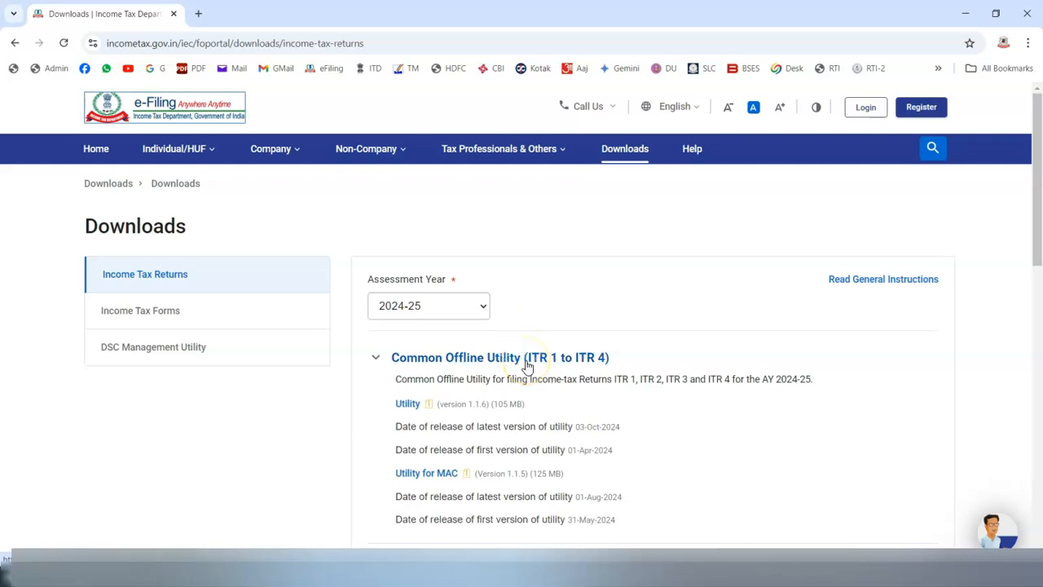
{"action": "left_click", "coordinate": [408, 405]}
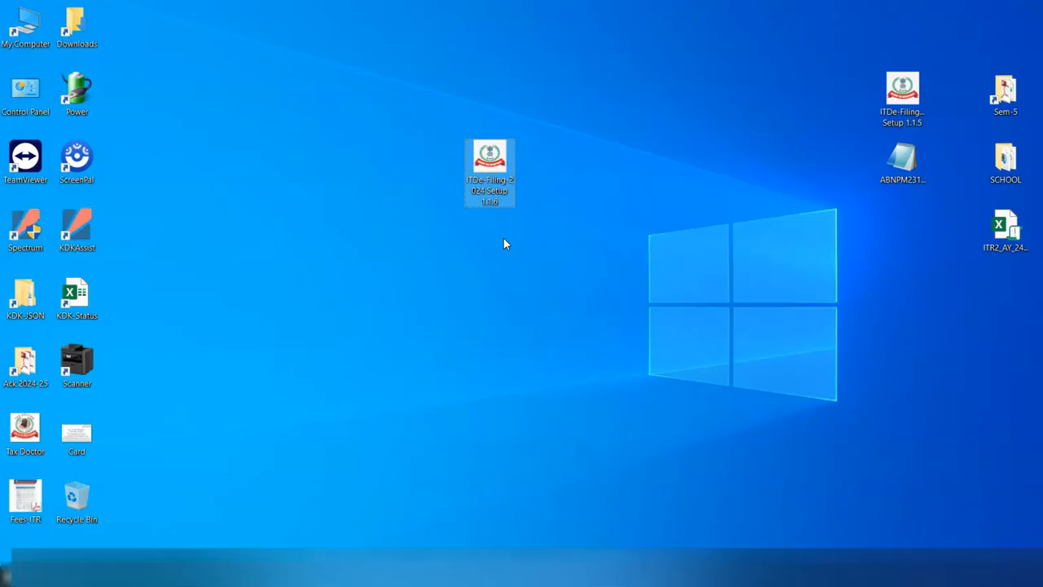
{"action": "left_click", "coordinate": [484, 209]}
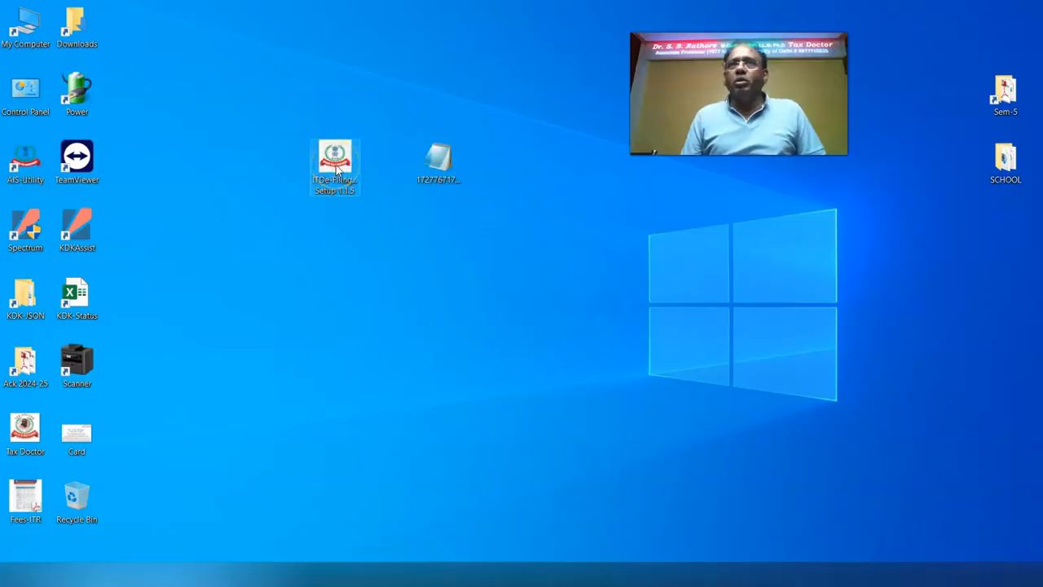
Step: Run the ITDe-Filing Setup 1.1.5 file from the desktop to launch the Desktop Utility
{"action": "right_click", "coordinate": [336, 167]}
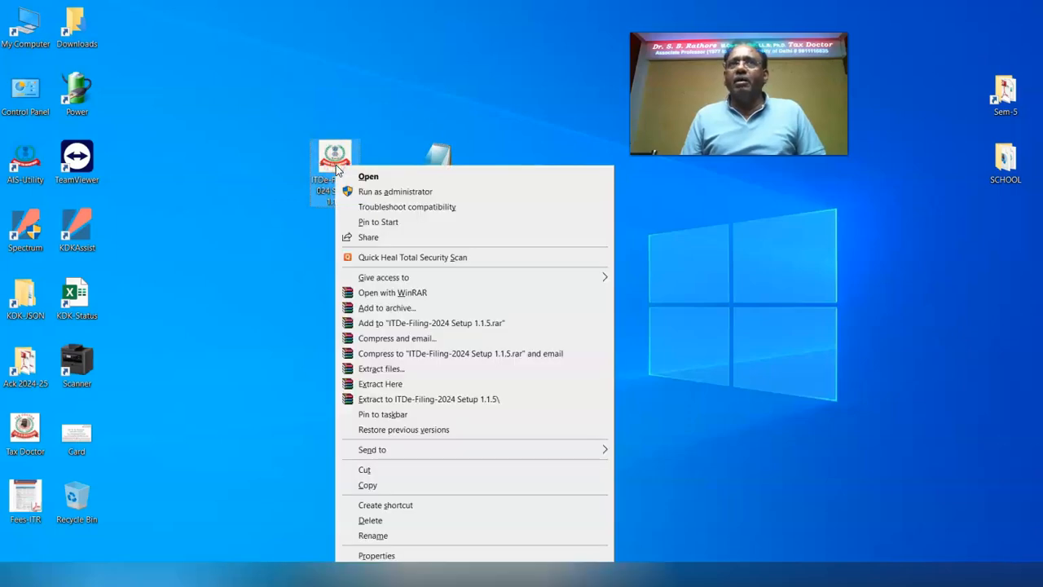
{"action": "left_click", "coordinate": [369, 178]}
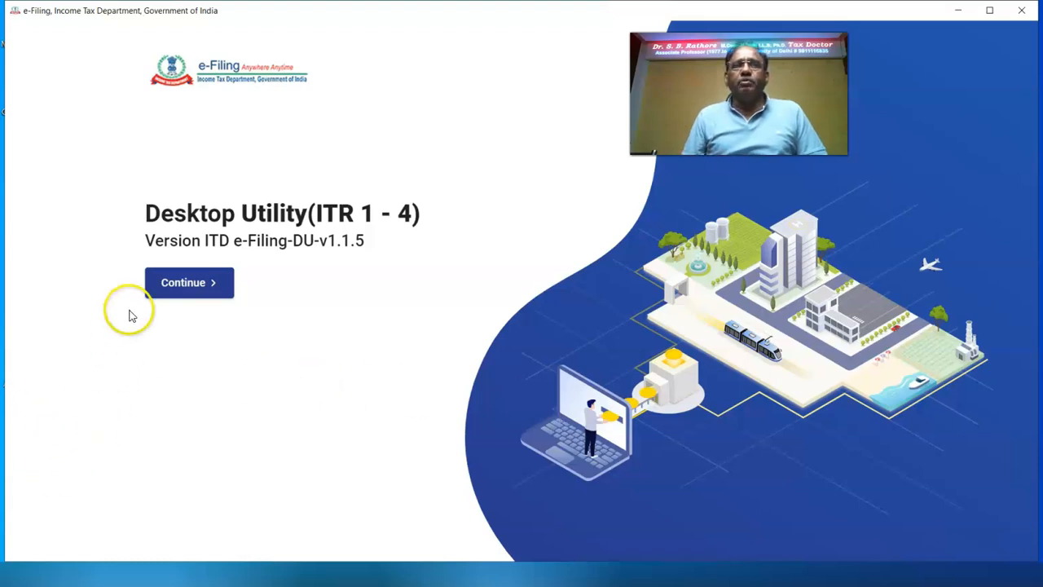
Step: Start filing A.Y. 2024-25 returns and choose the Import Pre-filled Data option
{"action": "left_click", "coordinate": [154, 289]}
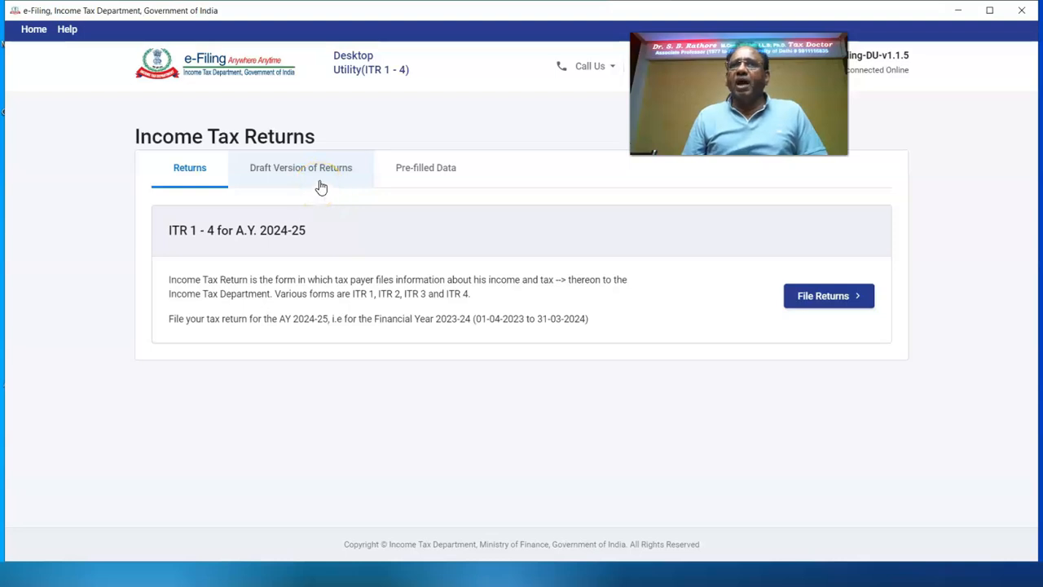
{"action": "left_click", "coordinate": [418, 183]}
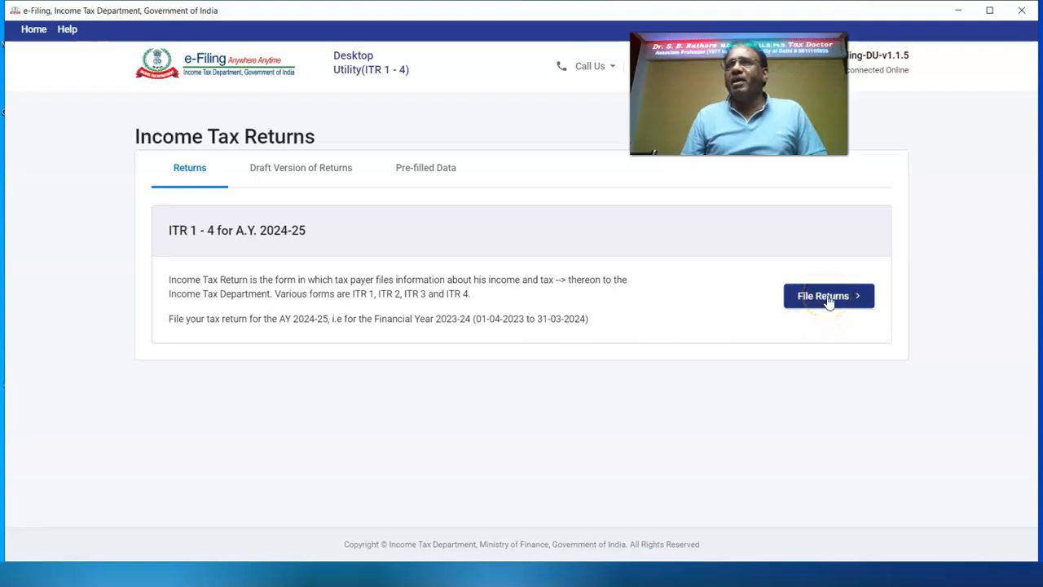
{"action": "left_click", "coordinate": [829, 301]}
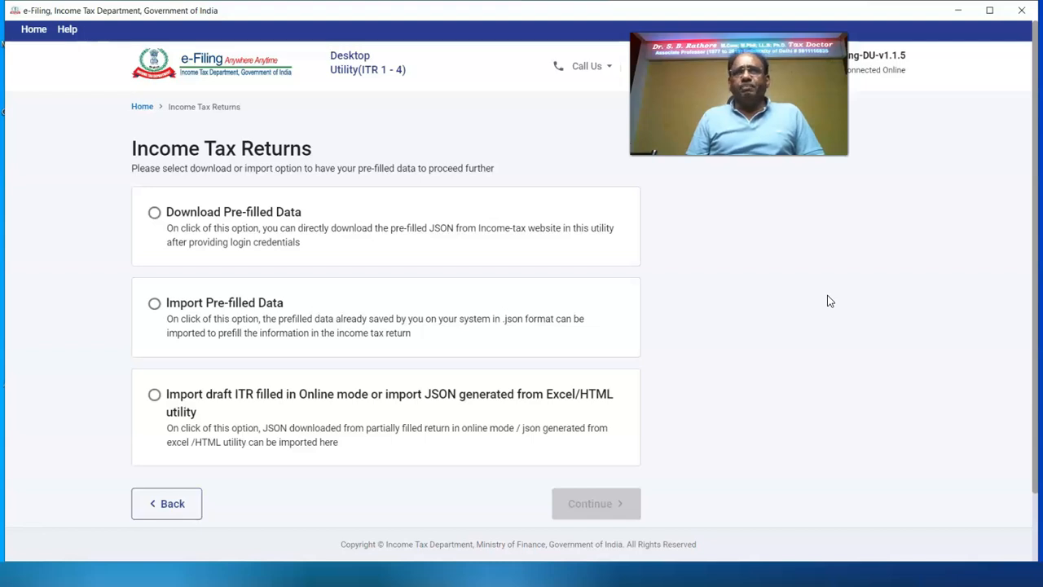
{"action": "left_click", "coordinate": [780, 314]}
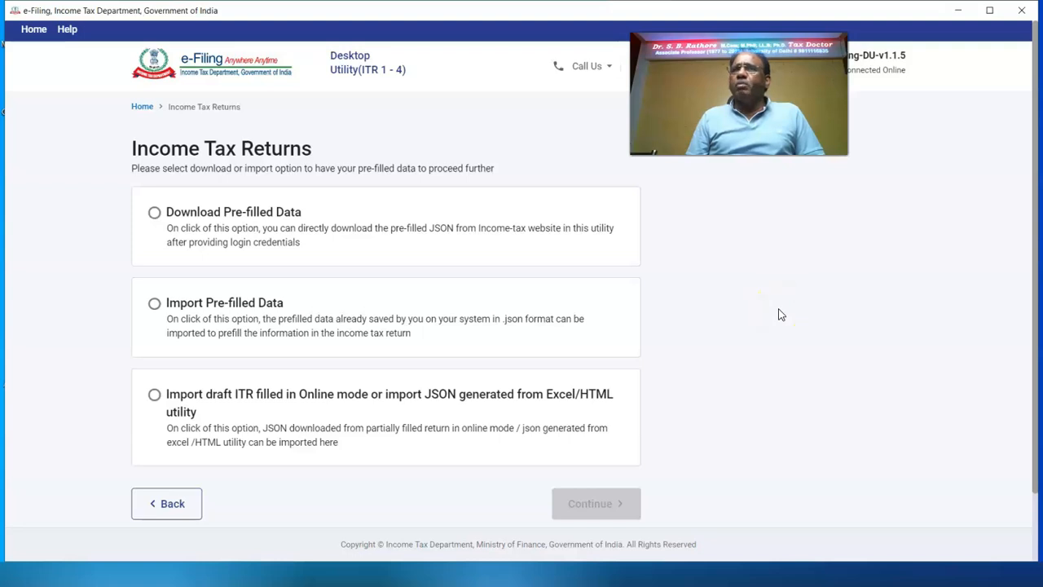
{"action": "left_click", "coordinate": [154, 303]}
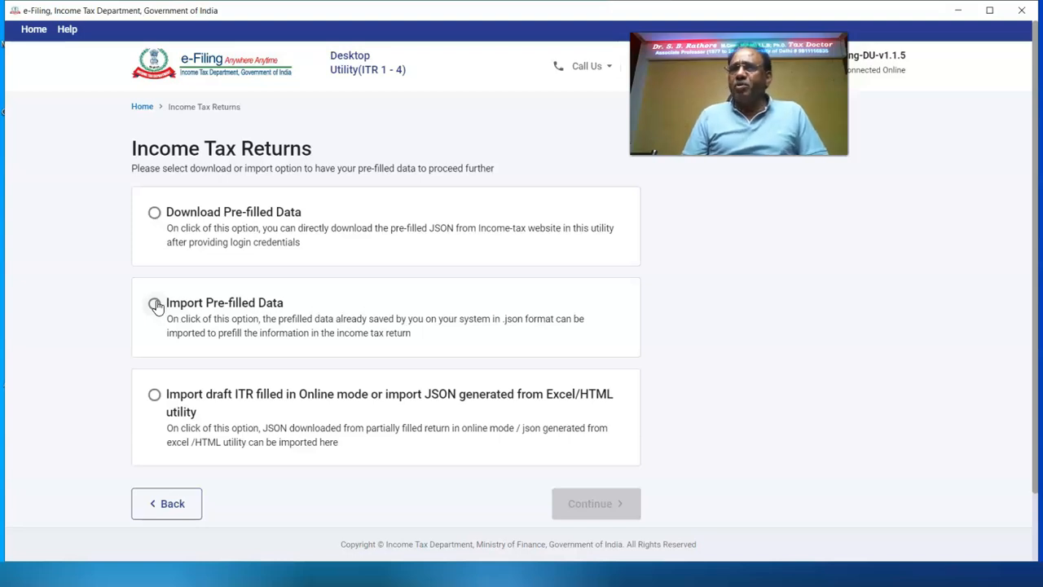
{"action": "left_click", "coordinate": [155, 304]}
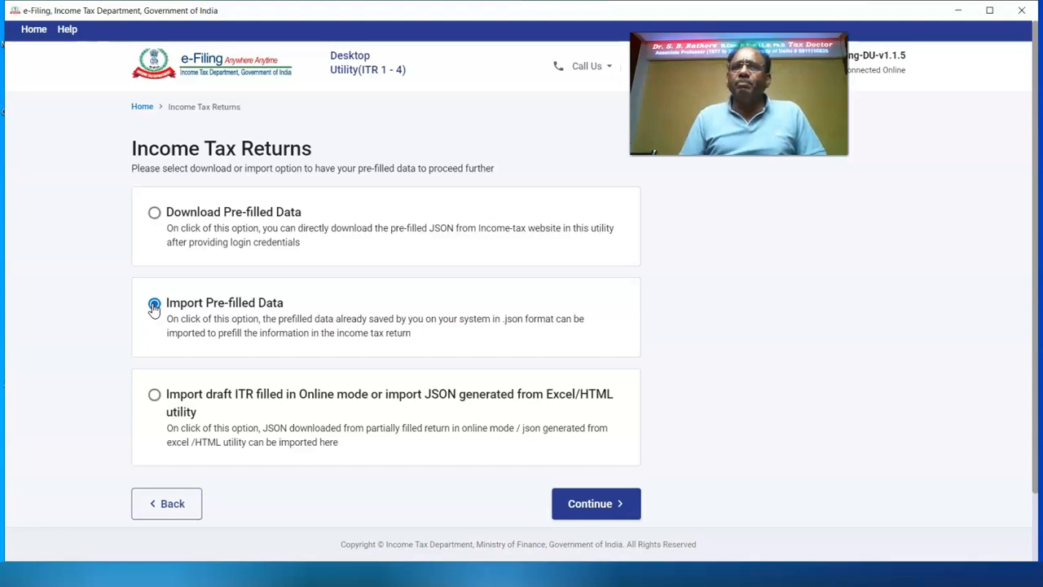
{"action": "left_click", "coordinate": [598, 506]}
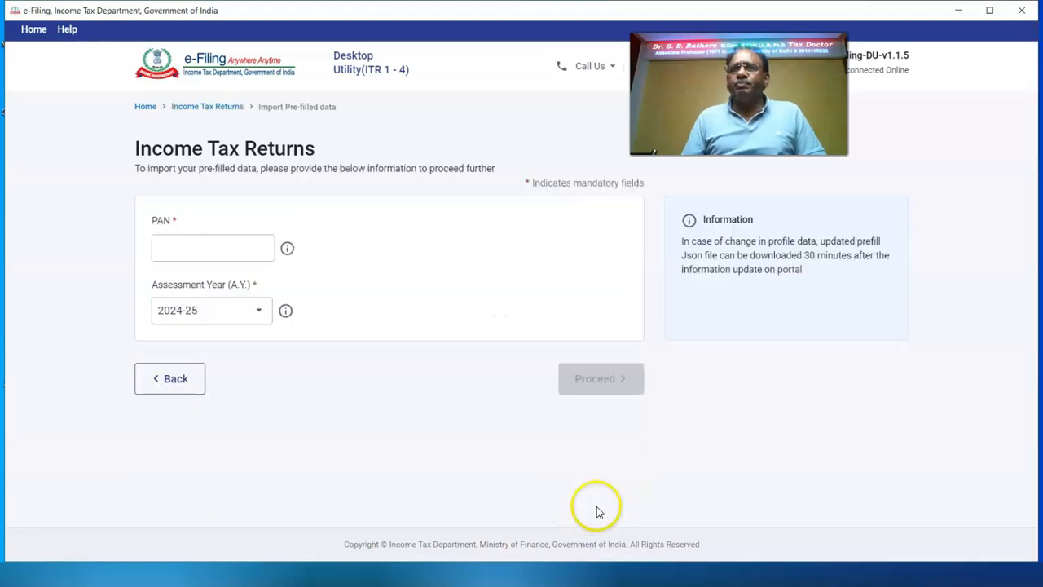
Step: Enter the taxpayer's PAN for A.Y. 2024-25 and proceed
{"action": "left_click", "coordinate": [209, 252]}
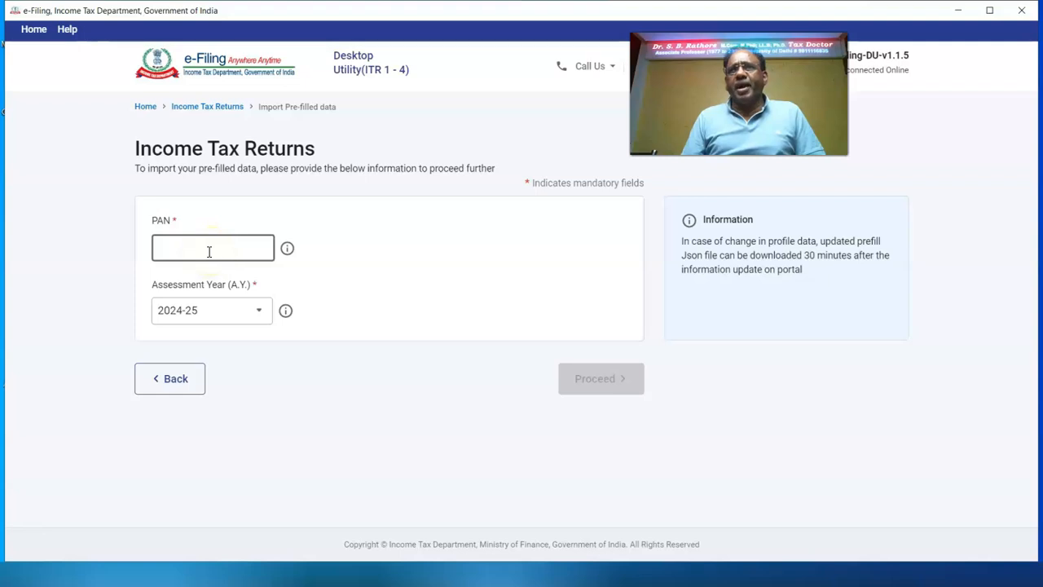
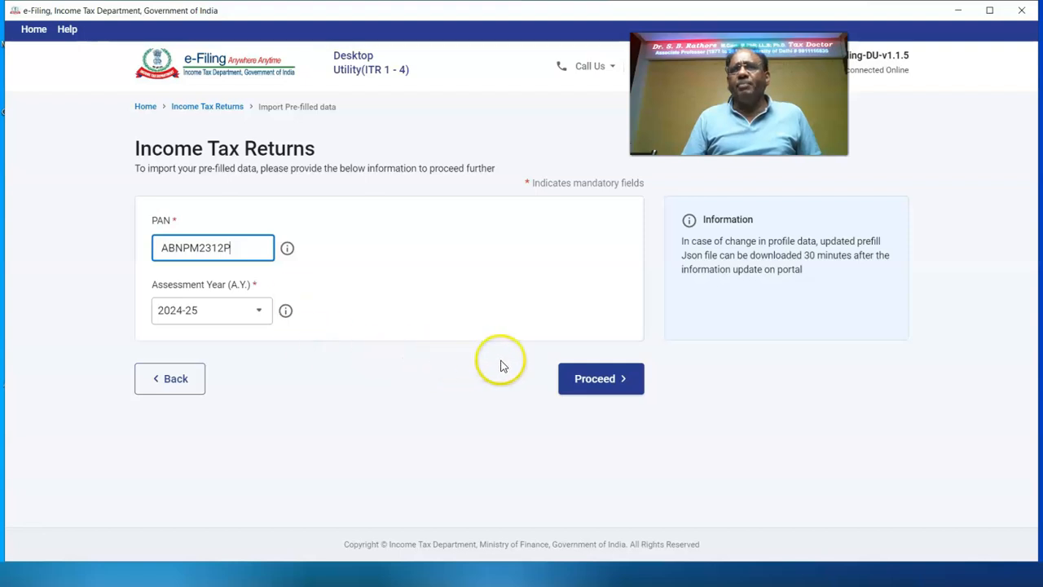
{"action": "left_click", "coordinate": [589, 374]}
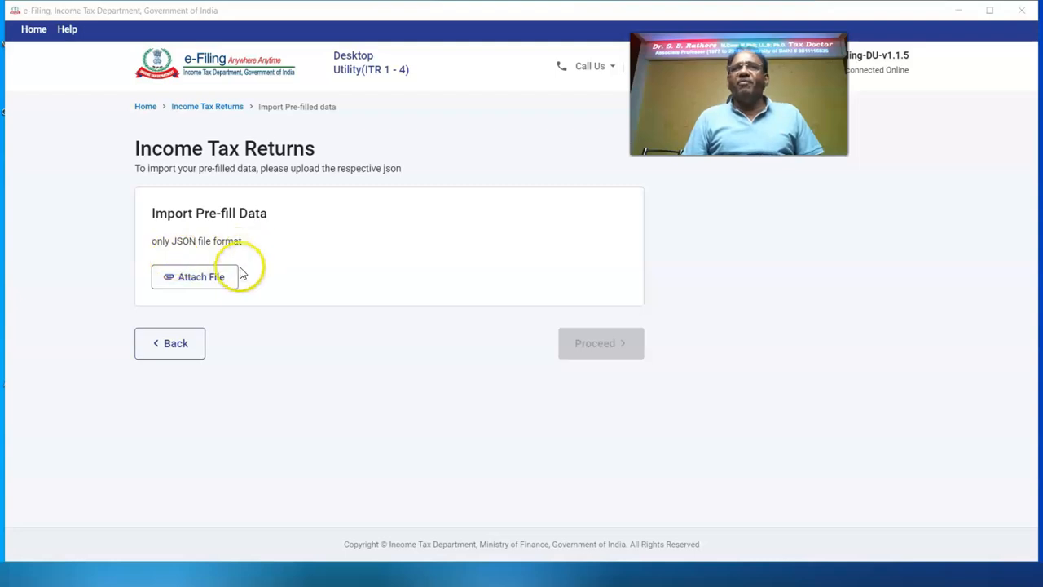
Step: Attach and import the saved pre-filled JSON file, then continue to its summary
{"action": "left_click", "coordinate": [209, 281]}
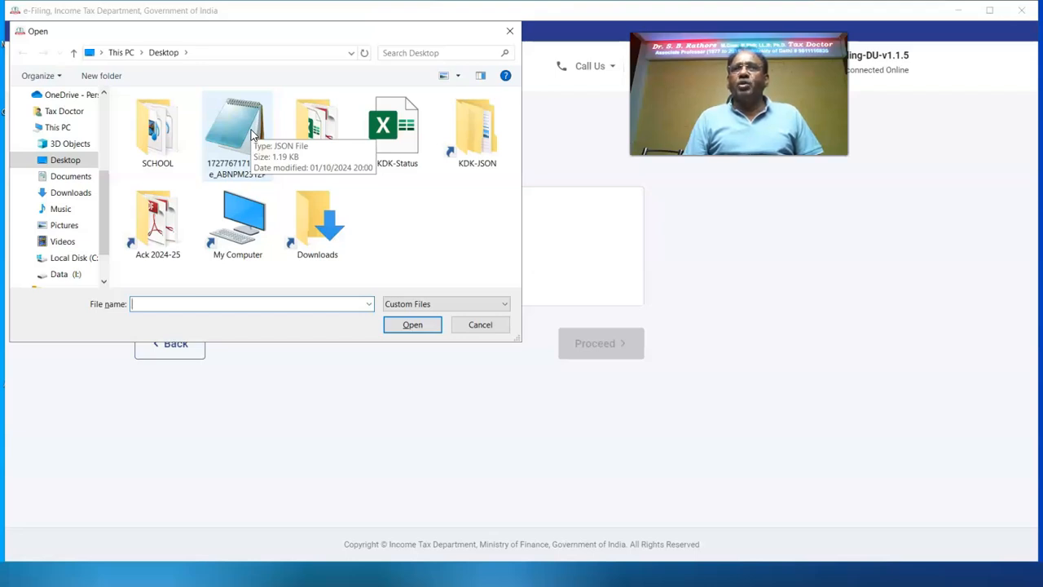
{"action": "left_click", "coordinate": [253, 134]}
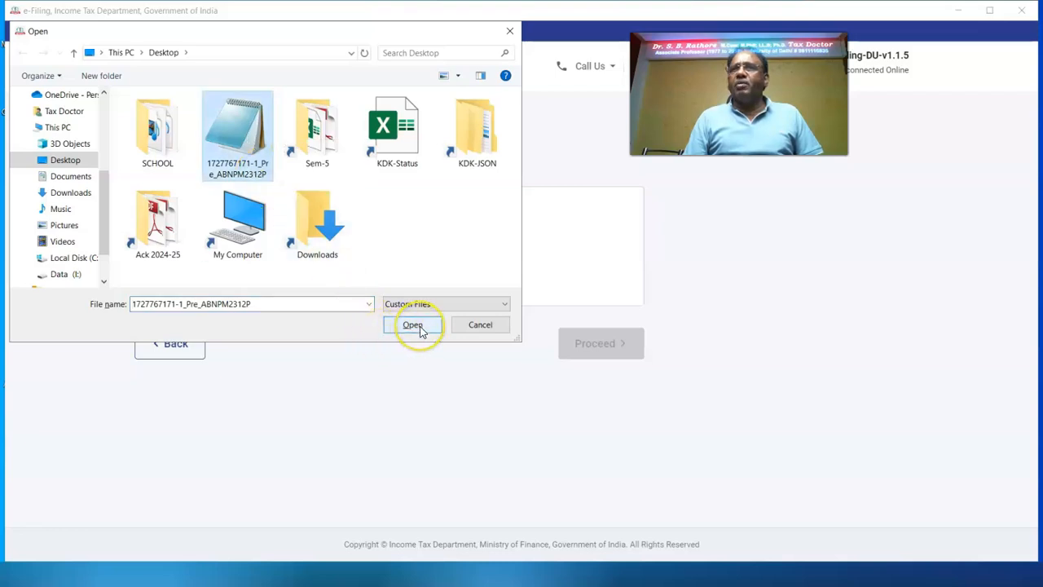
{"action": "left_click", "coordinate": [413, 325]}
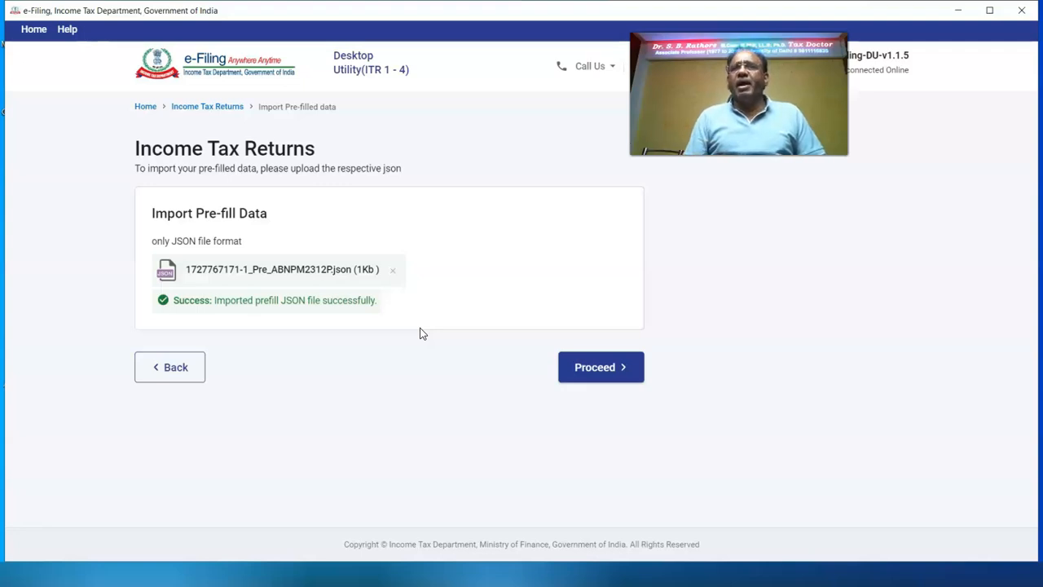
{"action": "left_click", "coordinate": [581, 367]}
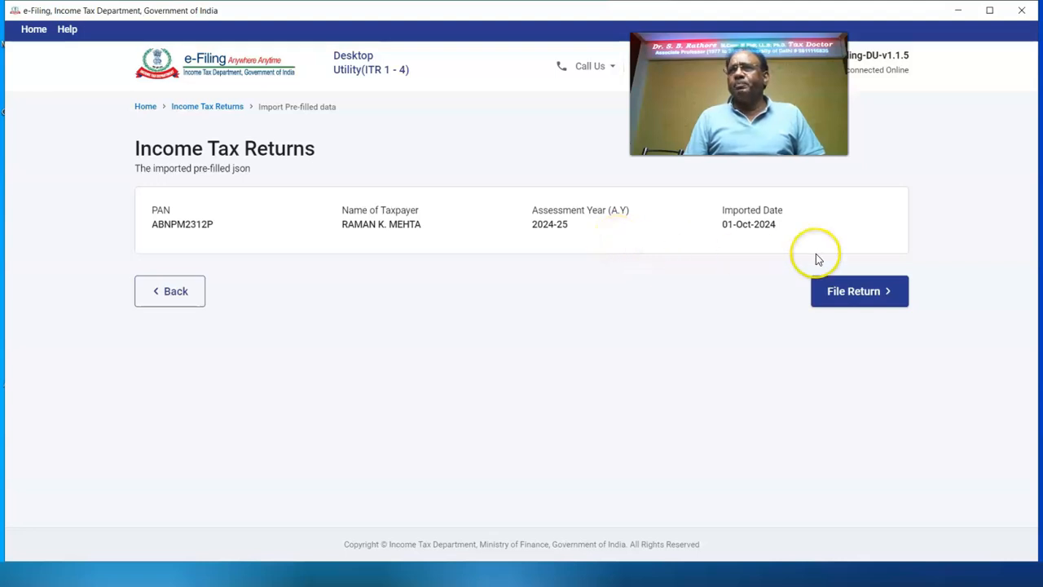
Step: Begin filing from the imported data as an Individual, selecting form ITR-2
{"action": "left_click", "coordinate": [842, 299]}
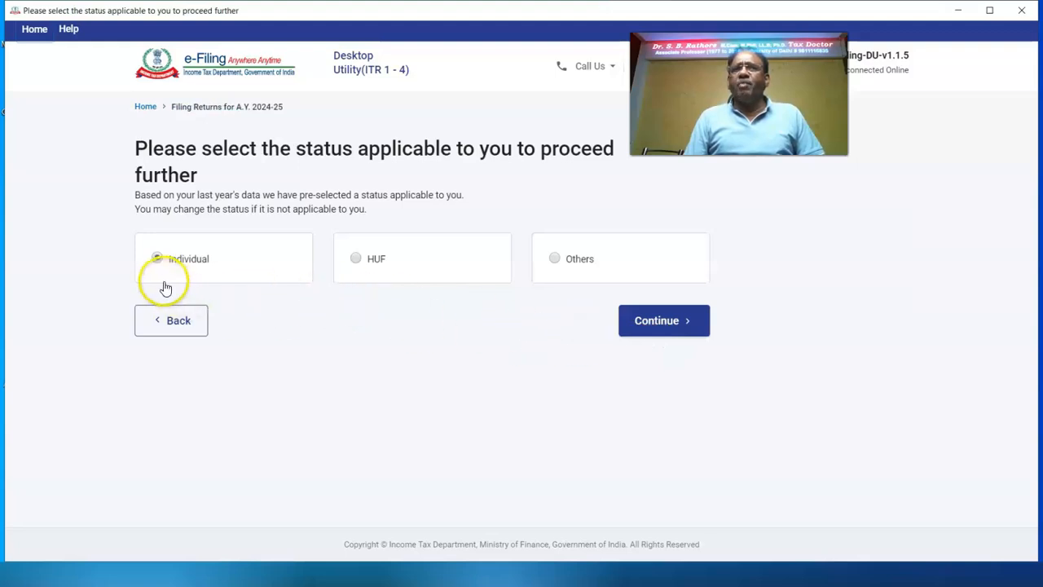
{"action": "left_click", "coordinate": [674, 322]}
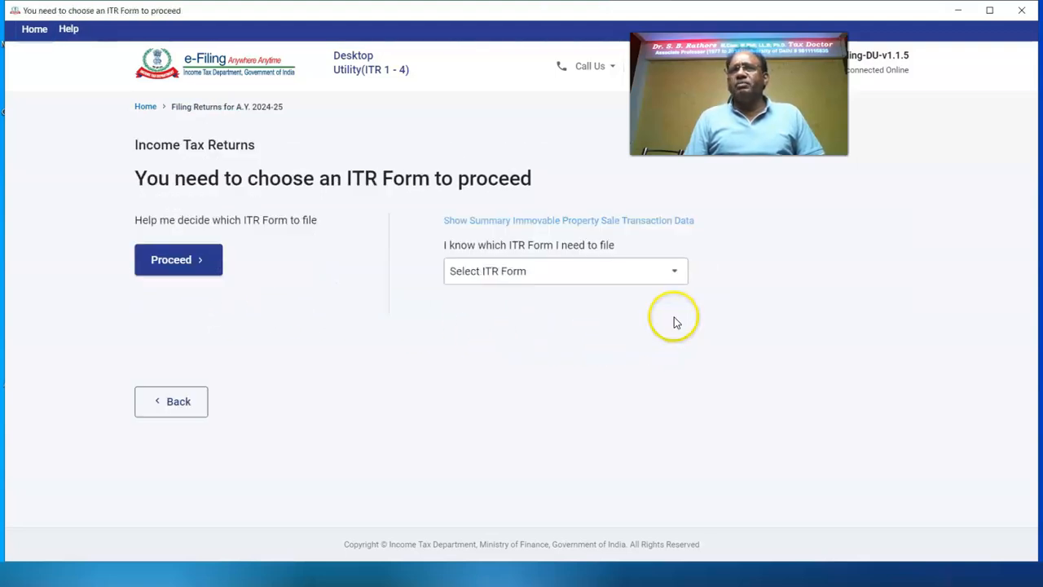
{"action": "left_click", "coordinate": [679, 273]}
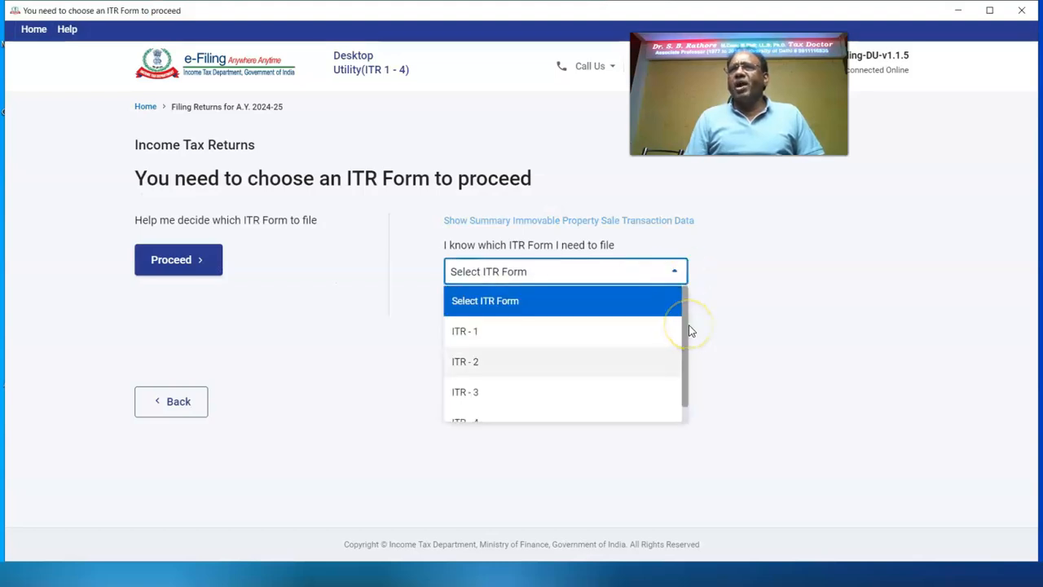
{"action": "left_click", "coordinate": [529, 366]}
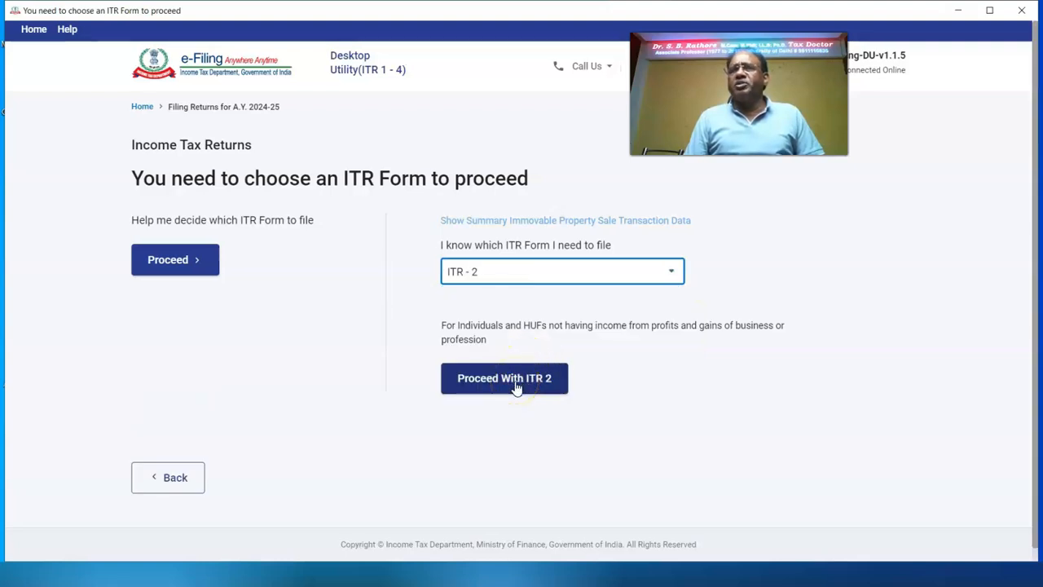
{"action": "left_click", "coordinate": [516, 383]}
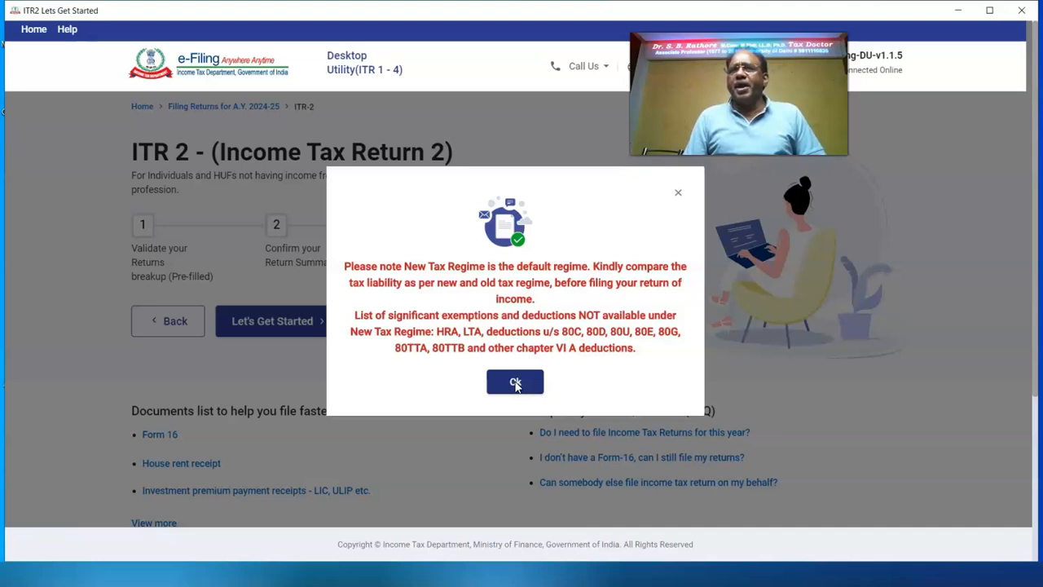
Step: Dismiss the tax regime notice and give 'taxable income exceeds basic exemption limit' as the filing reason
{"action": "left_click", "coordinate": [515, 383]}
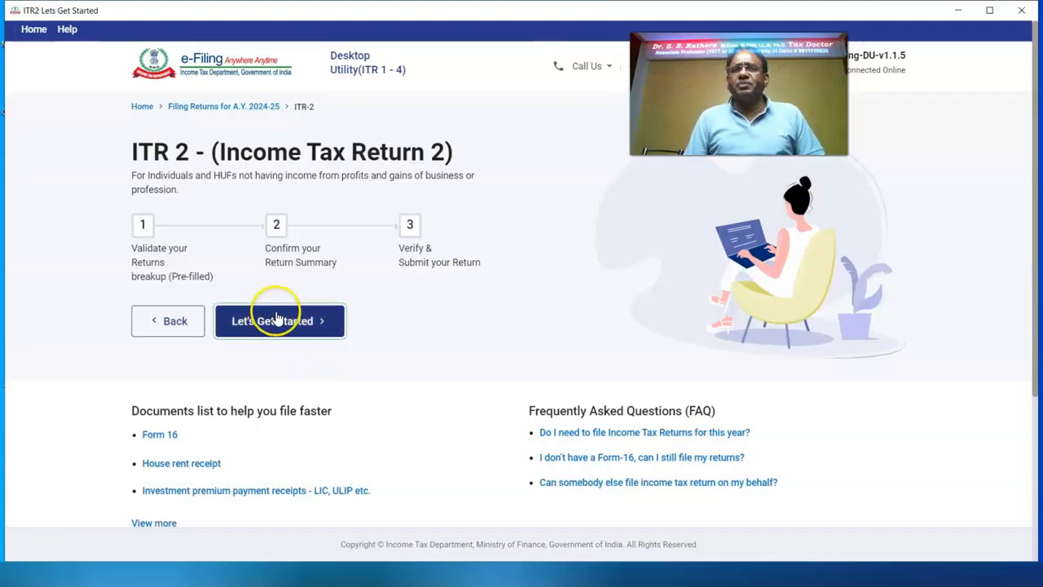
{"action": "left_click", "coordinate": [277, 319]}
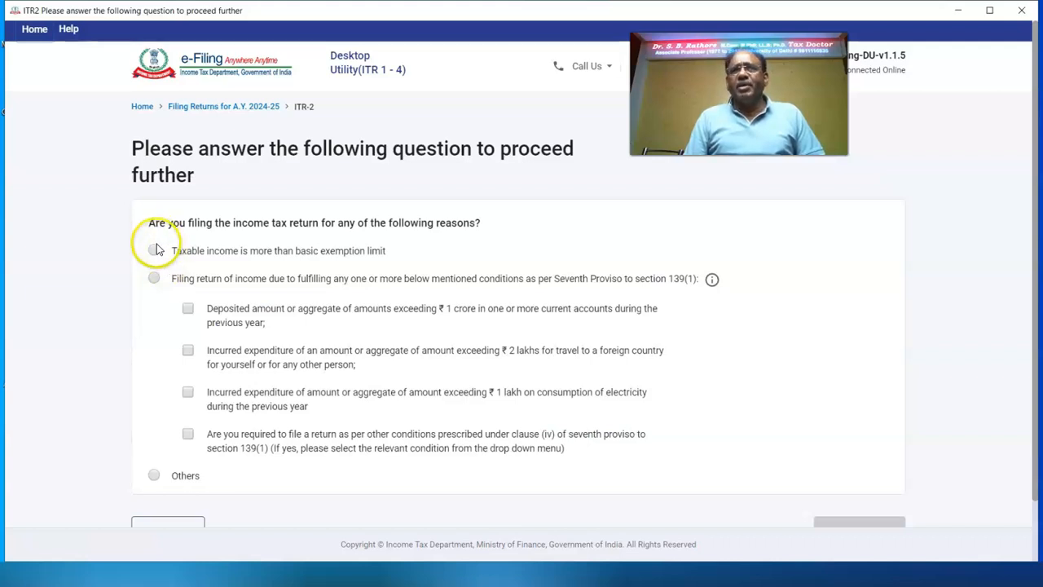
{"action": "left_click", "coordinate": [154, 251]}
{"action": "scroll", "coordinate": [929, 456], "scroll_direction": "down", "scroll_amount": 1}
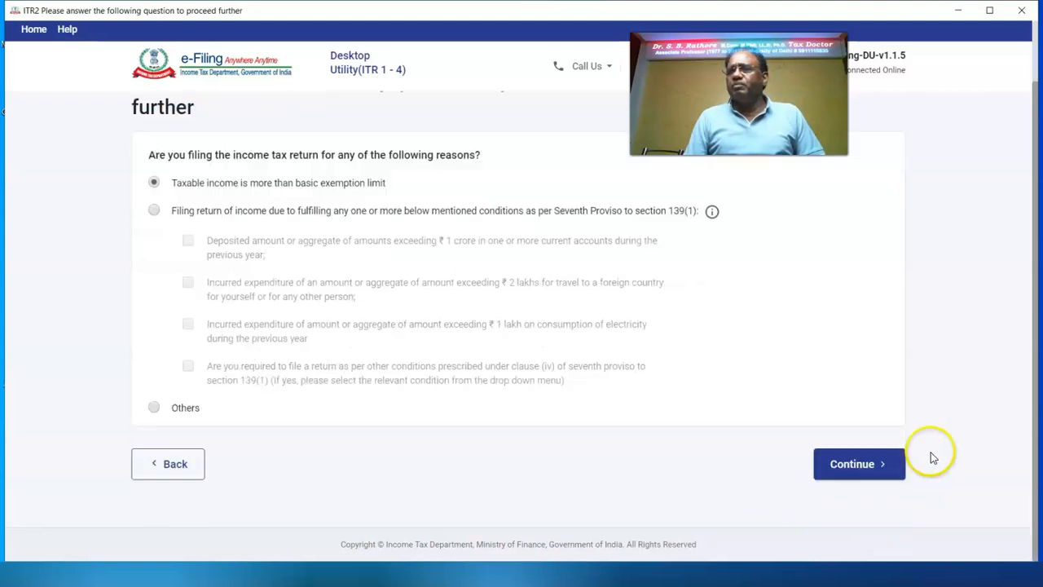
{"action": "left_click", "coordinate": [850, 463]}
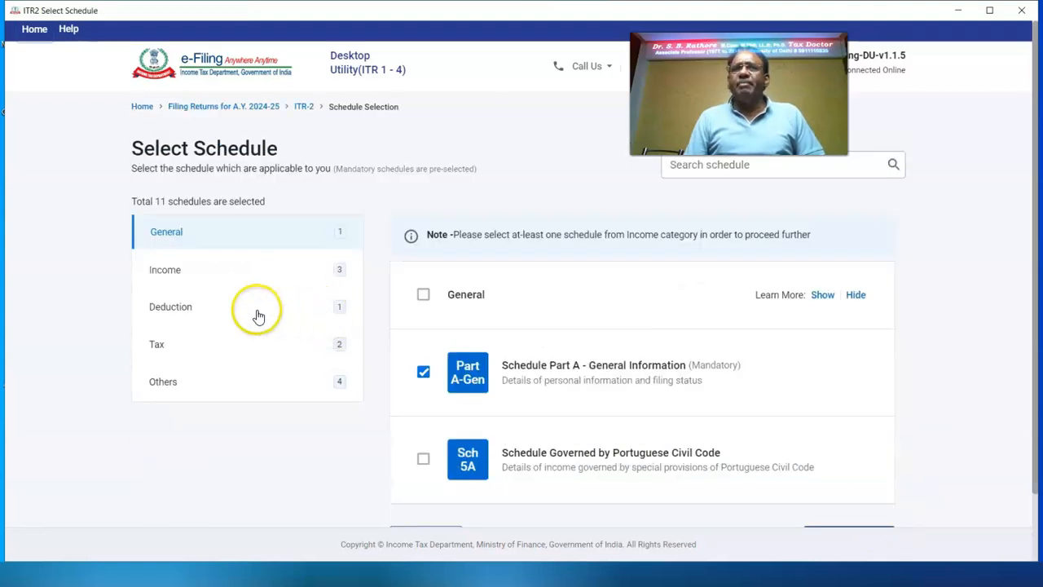
Step: Keep the 11 preselected schedules and acknowledge the schedules note
{"action": "scroll", "coordinate": [320, 285], "scroll_direction": "down", "scroll_amount": 2}
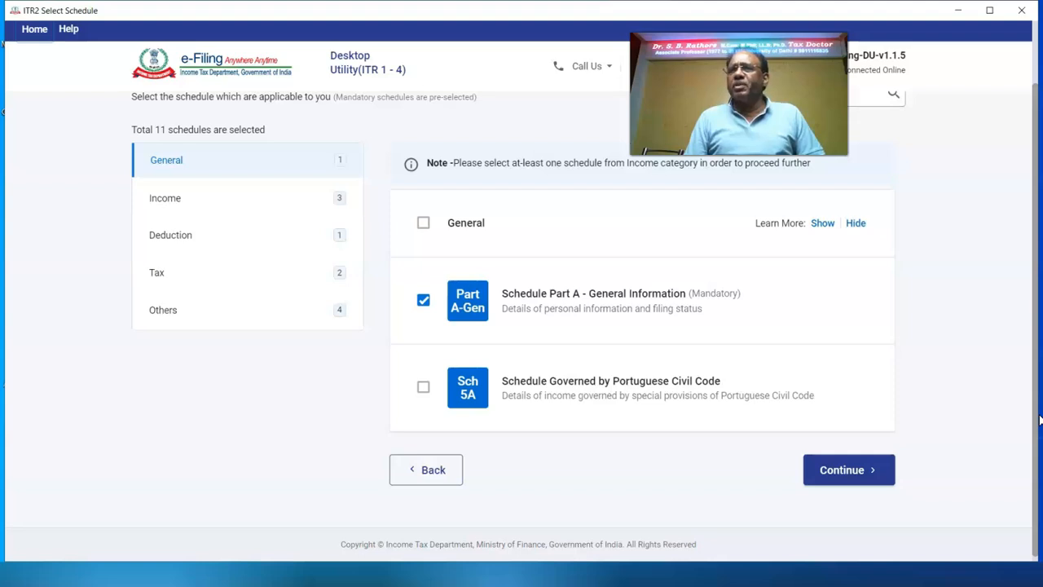
{"action": "left_click", "coordinate": [829, 484]}
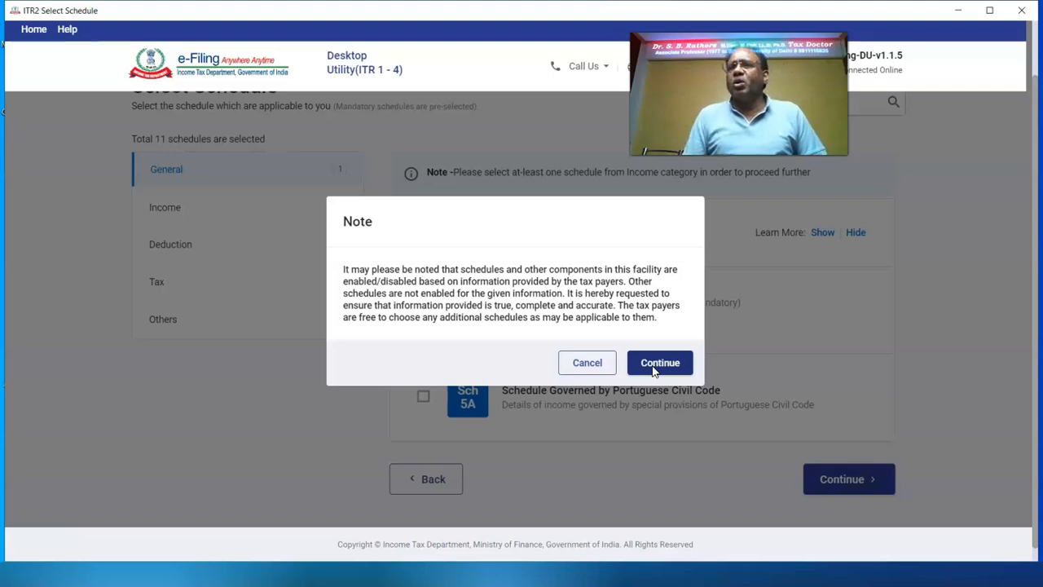
{"action": "left_click", "coordinate": [656, 364]}
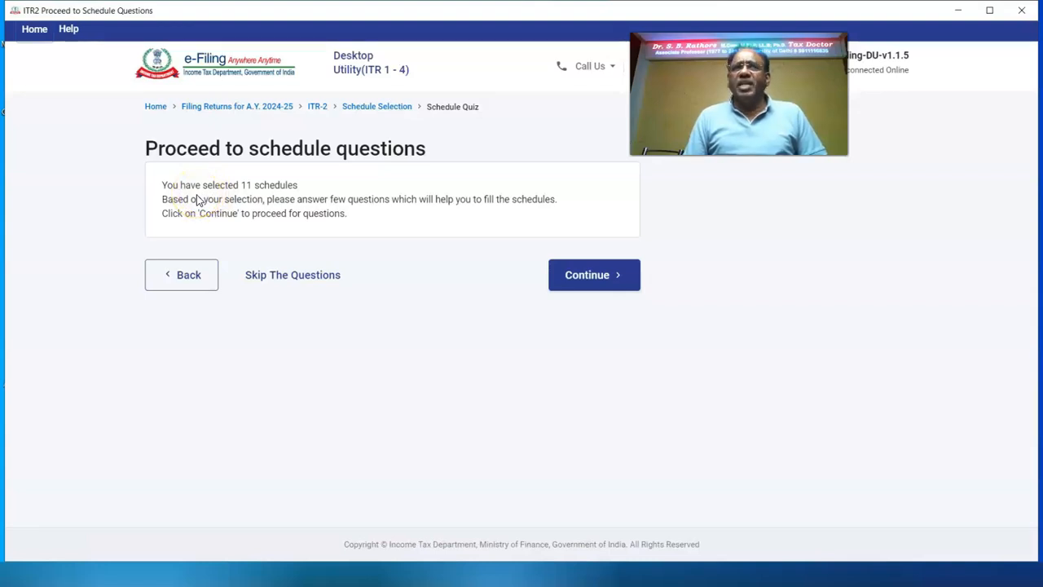
Step: Answer Yes to opting out of the new tax regime
{"action": "left_click", "coordinate": [615, 281]}
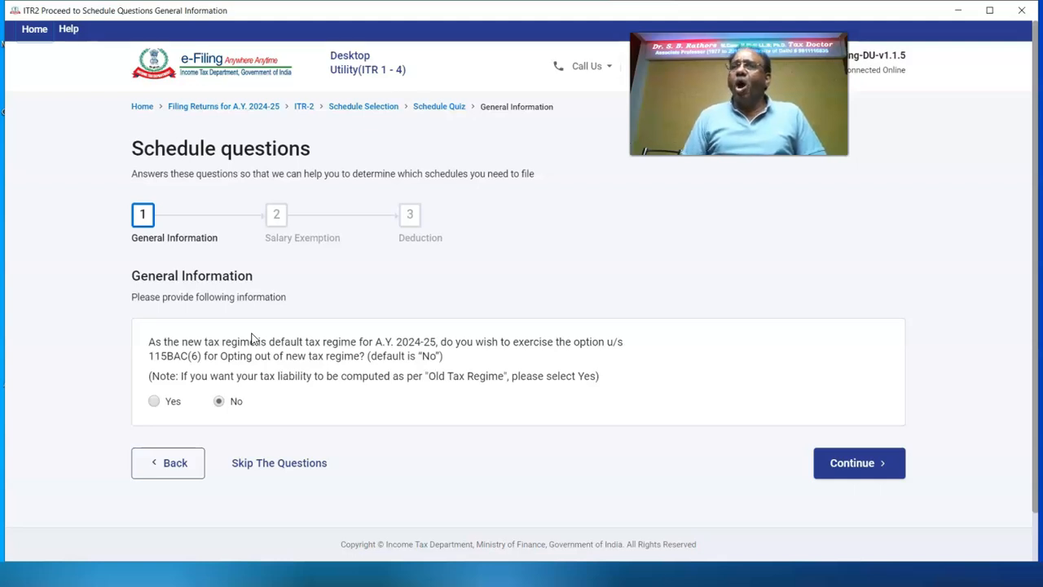
{"action": "left_click", "coordinate": [154, 401]}
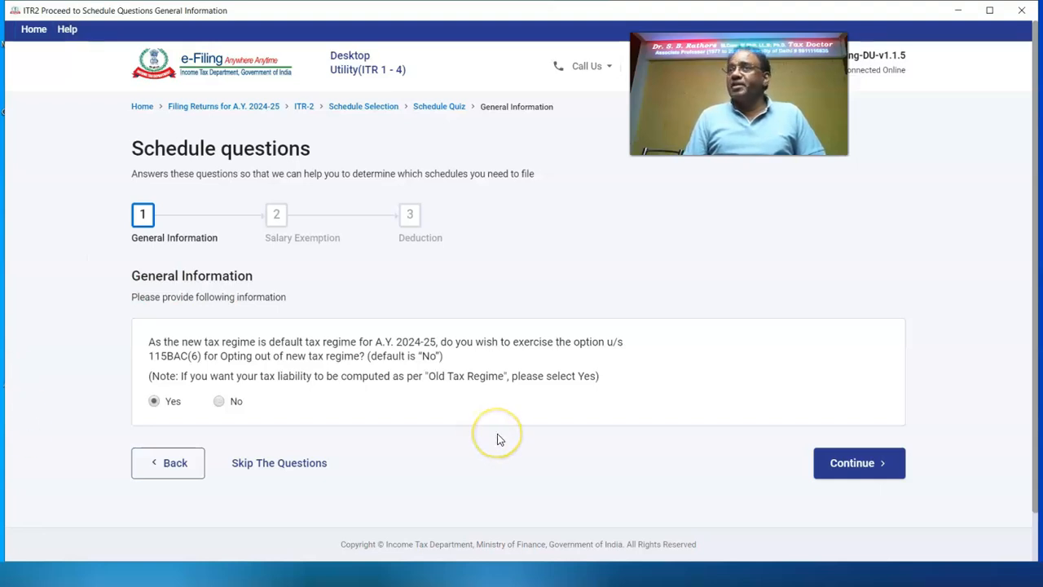
{"action": "left_click", "coordinate": [846, 471]}
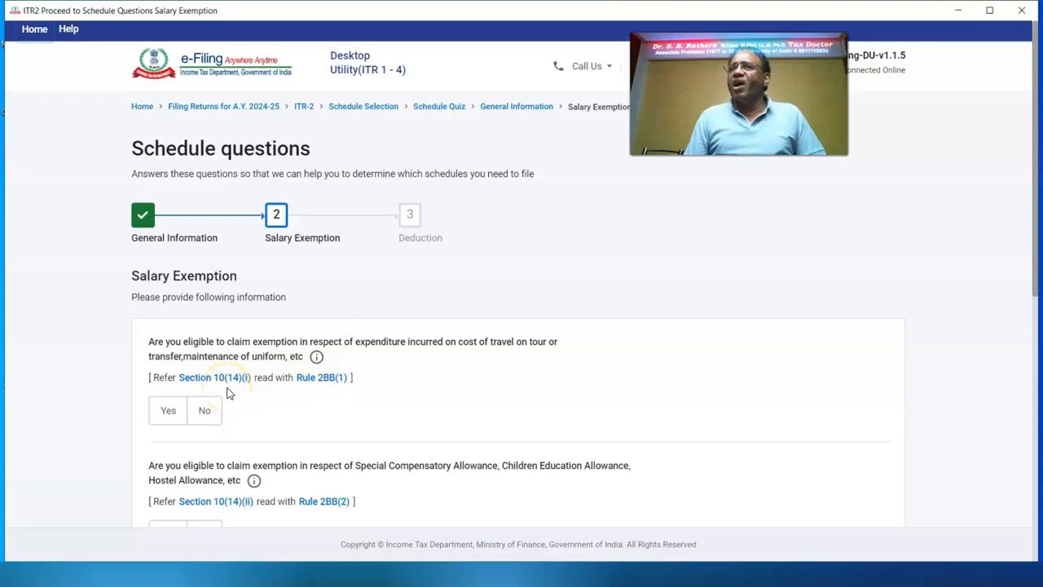
Step: Claim the travel/uniform exemption of 8,000 and the special compensatory allowance of 2,400
{"action": "left_click", "coordinate": [168, 410]}
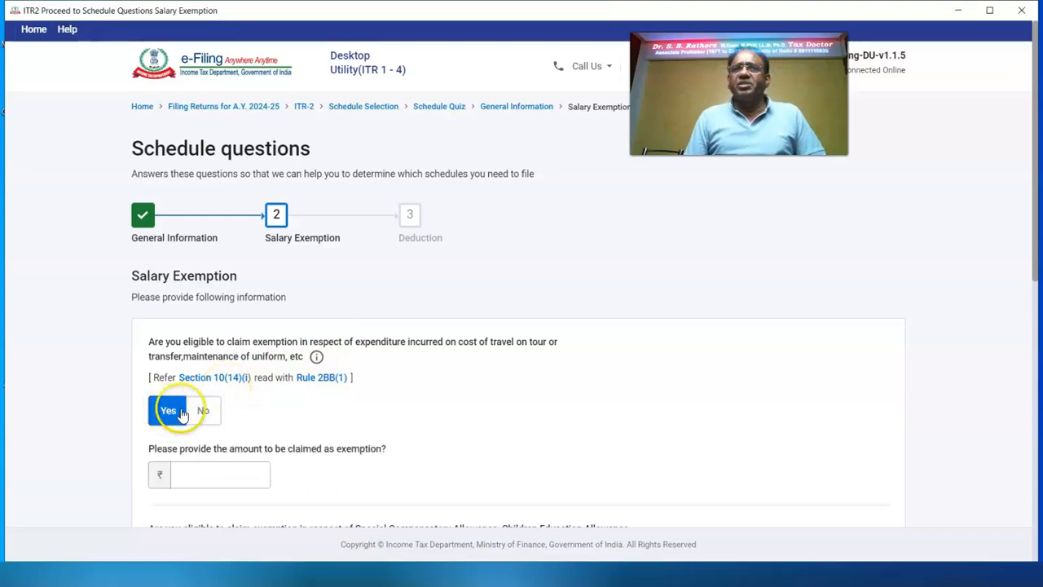
{"action": "left_click", "coordinate": [227, 470]}
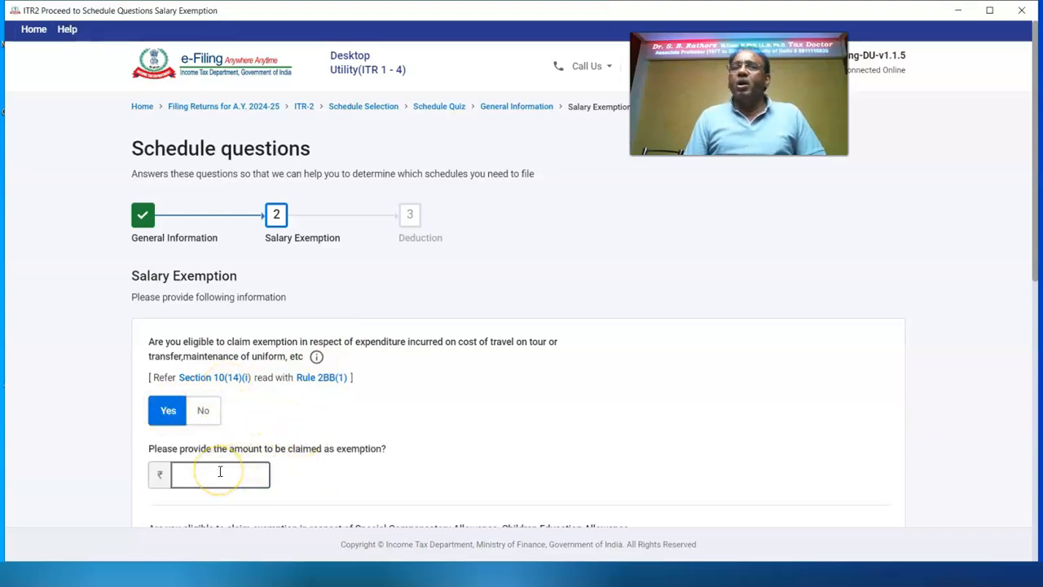
{"action": "left_click", "coordinate": [214, 471]}
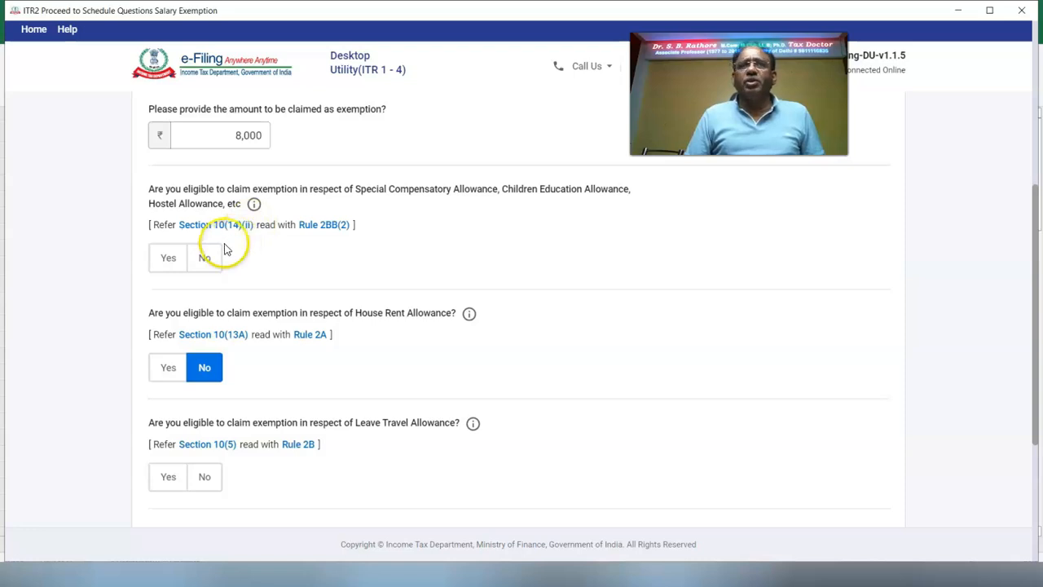
{"action": "left_click", "coordinate": [168, 259]}
{"action": "left_click", "coordinate": [216, 321]}
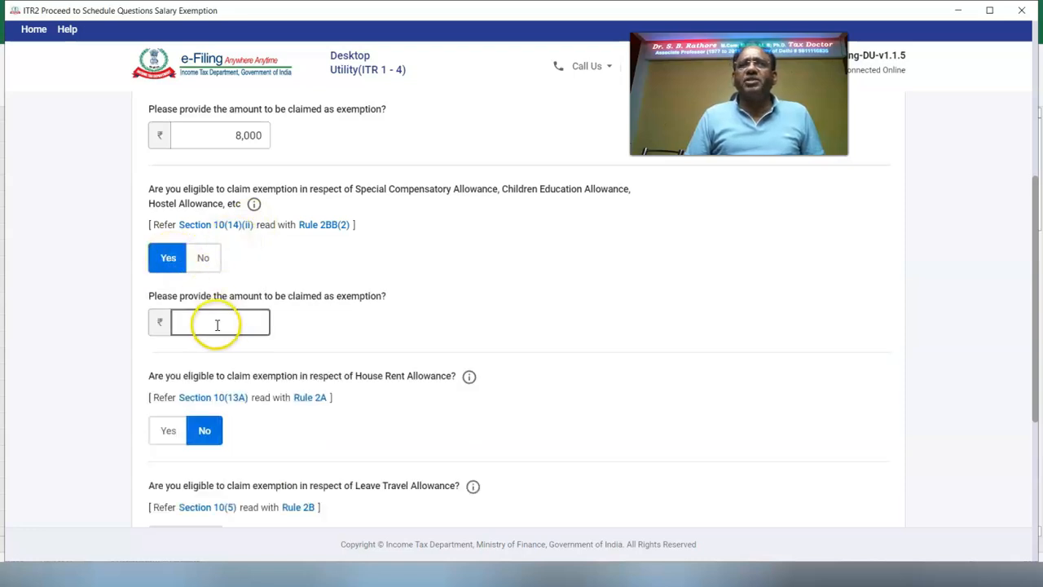
{"action": "type", "text": "2400"}
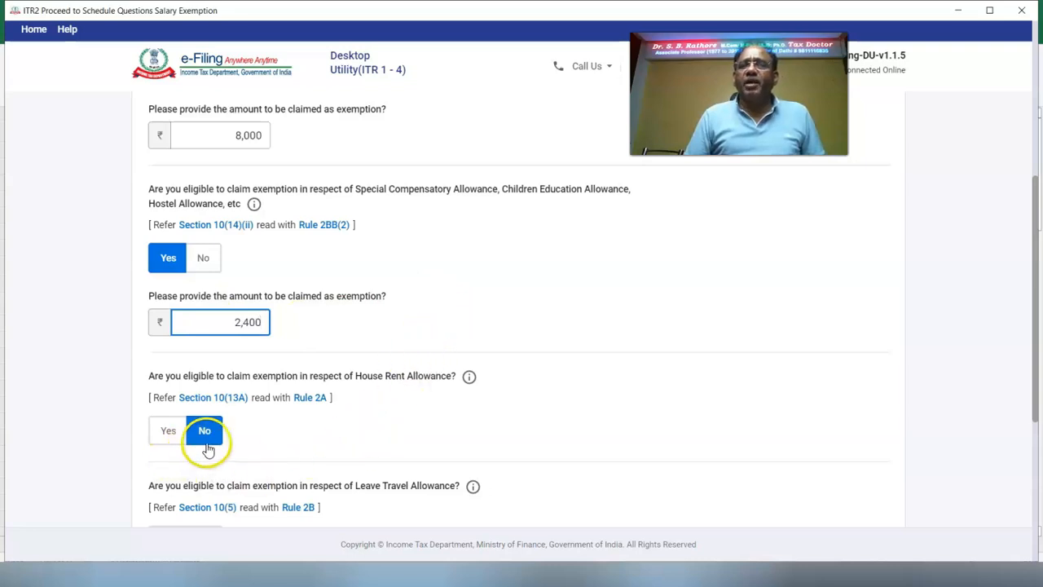
{"action": "scroll", "coordinate": [209, 442], "scroll_direction": "down", "scroll_amount": 4}
{"action": "left_click", "coordinate": [203, 239]}
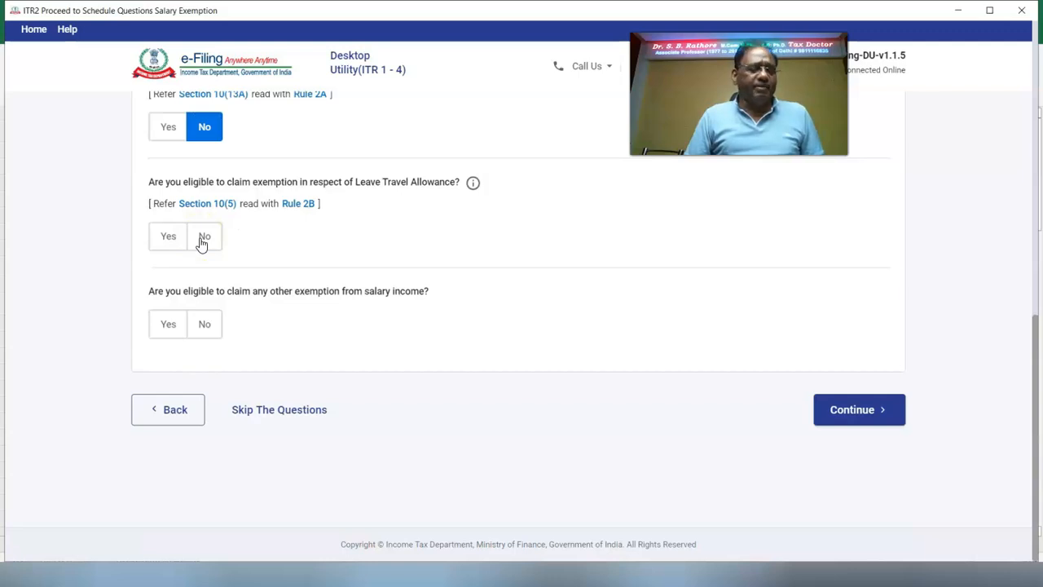
Step: Claim a 52,000 Leave Travel Allowance exemption and decline other salary exemptions
{"action": "left_click", "coordinate": [167, 235]}
{"action": "left_click", "coordinate": [210, 300]}
{"action": "type", "text": "520000"}
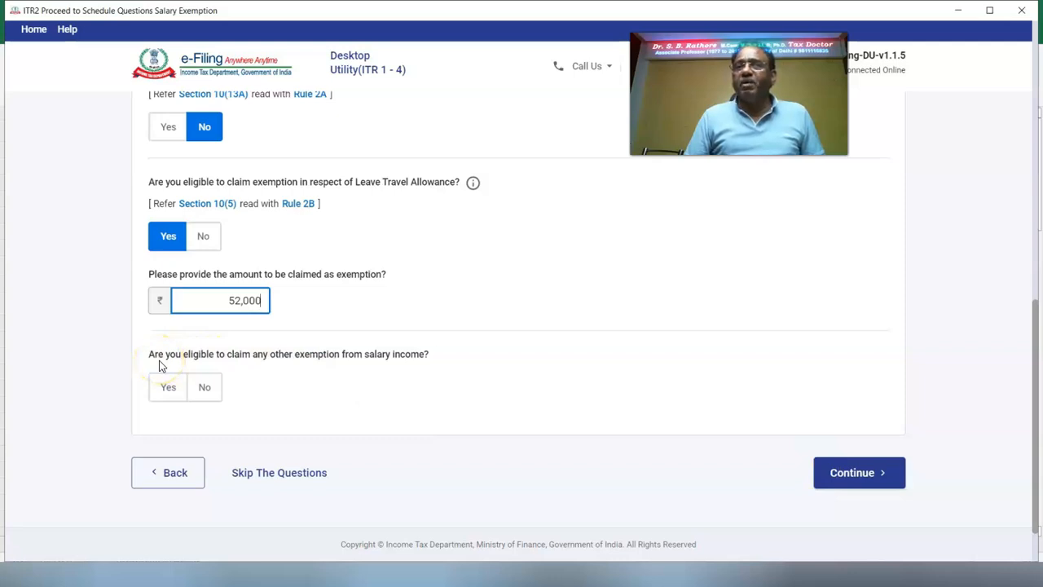
{"action": "left_click", "coordinate": [204, 393]}
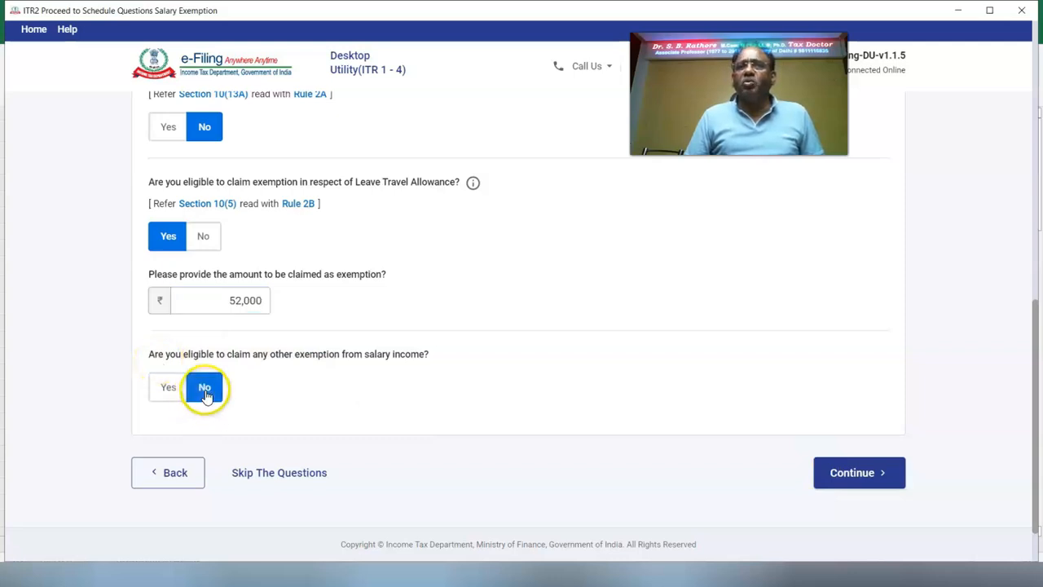
{"action": "left_click", "coordinate": [878, 474]}
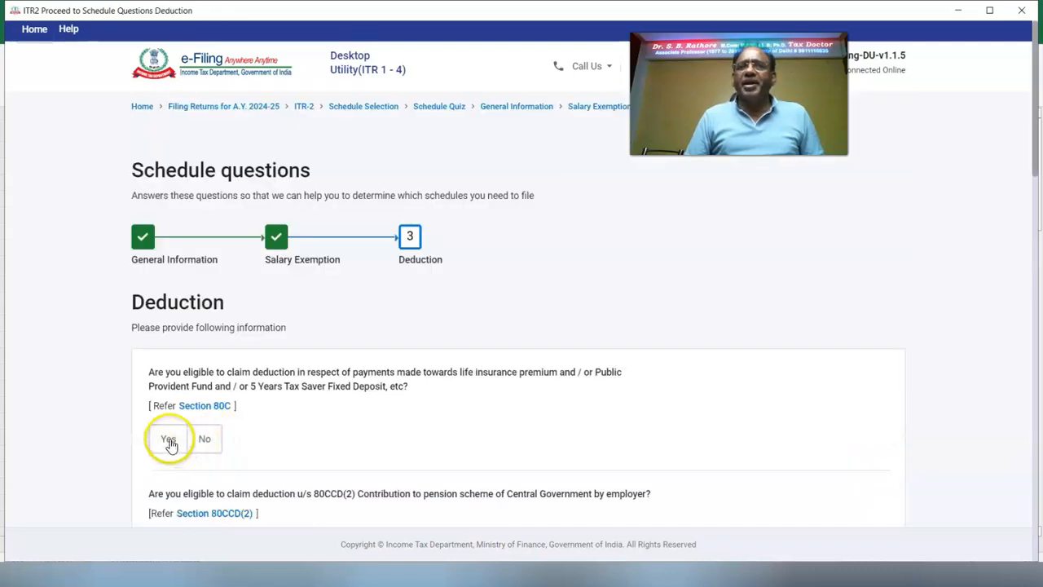
Step: Claim 150000 under Section 80C and claim the Section 80D medical insurance deduction
{"action": "left_click", "coordinate": [169, 440]}
{"action": "left_click", "coordinate": [199, 497]}
{"action": "type", "text": "150000"}
{"action": "left_click", "coordinate": [532, 418]}
{"action": "scroll", "coordinate": [532, 416], "scroll_direction": "down", "scroll_amount": 4}
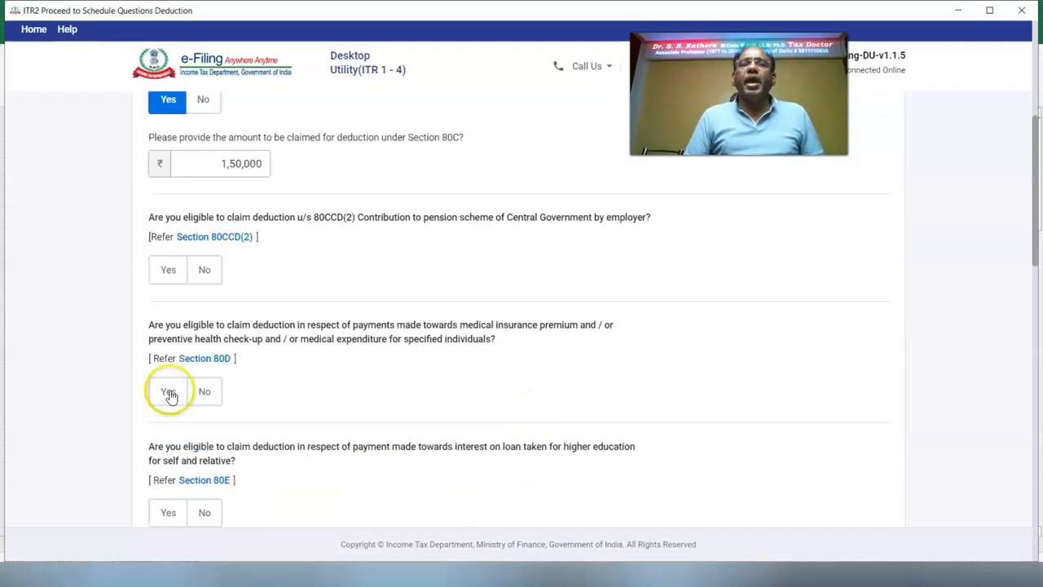
{"action": "left_click", "coordinate": [168, 393]}
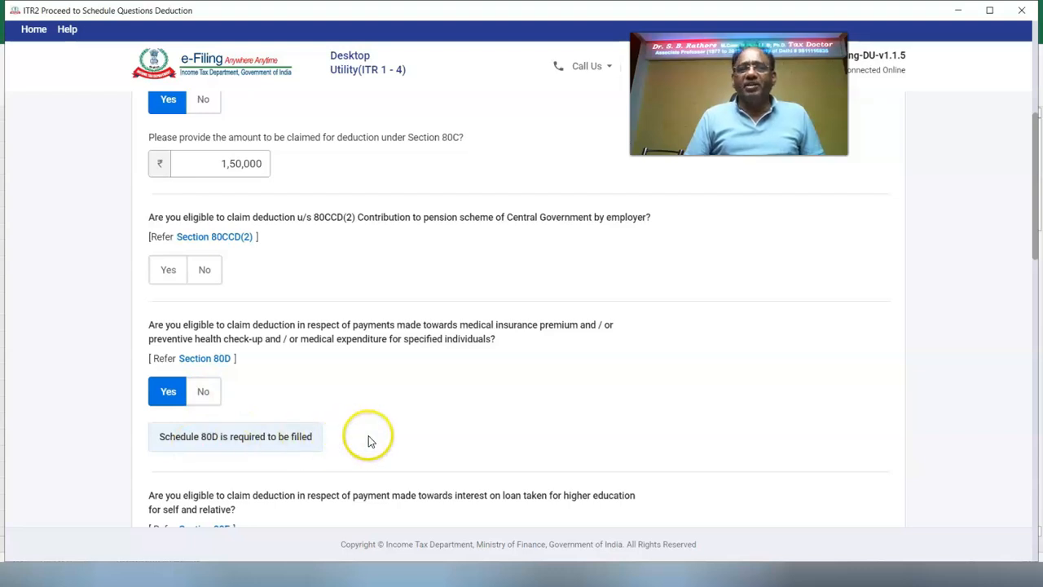
{"action": "left_click_drag", "start_coordinate": [1032, 243], "coordinate": [1032, 295]}
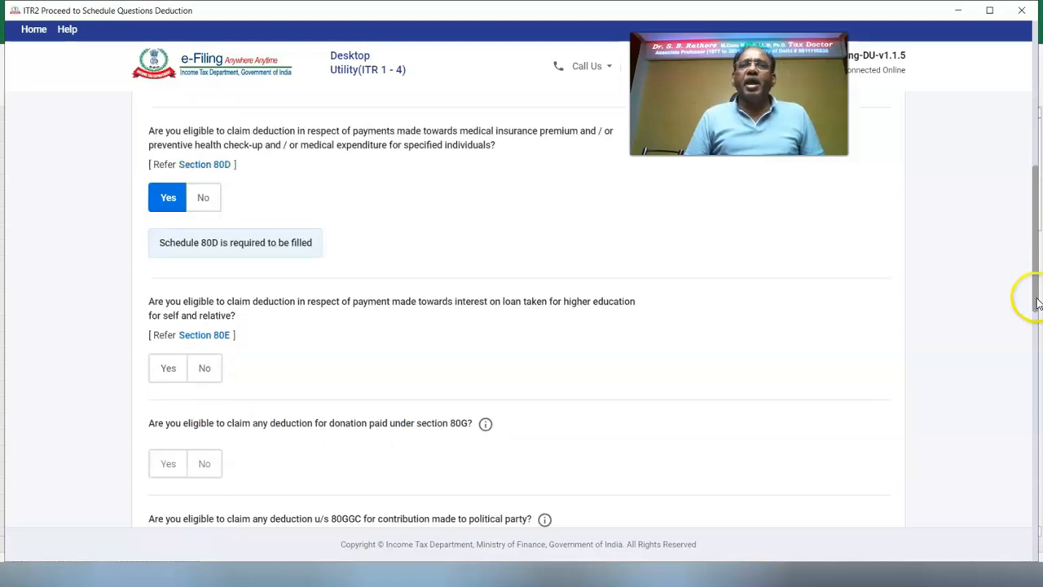
Step: Decline the 80E, 80G, 80GGC, 80U, 80DD and 80GG deductions
{"action": "left_click", "coordinate": [205, 368]}
{"action": "left_click", "coordinate": [205, 466]}
{"action": "scroll", "coordinate": [226, 298], "scroll_direction": "down", "scroll_amount": 3}
{"action": "left_click", "coordinate": [205, 263]}
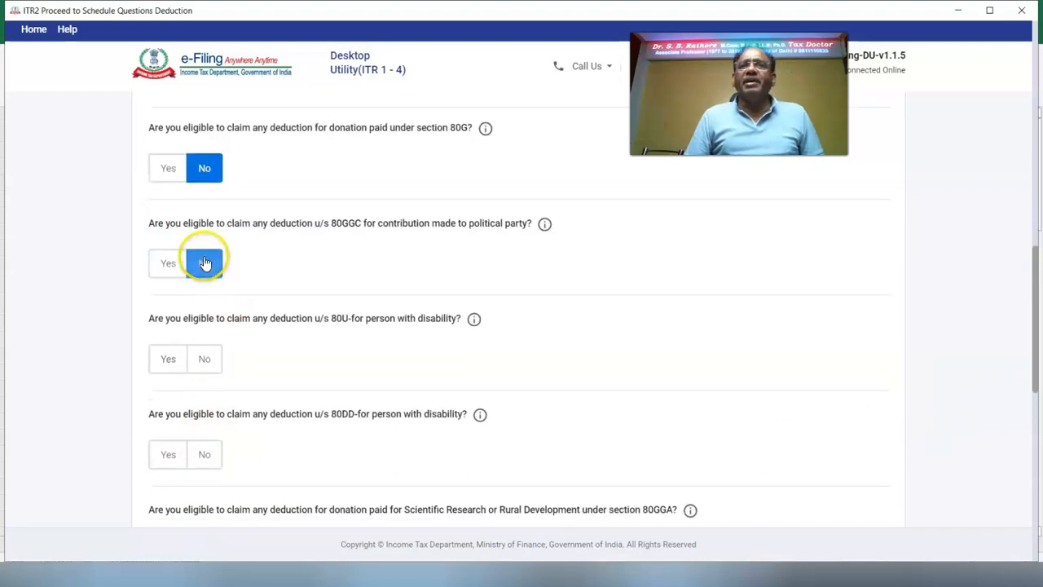
{"action": "left_click", "coordinate": [203, 358]}
{"action": "left_click", "coordinate": [205, 462]}
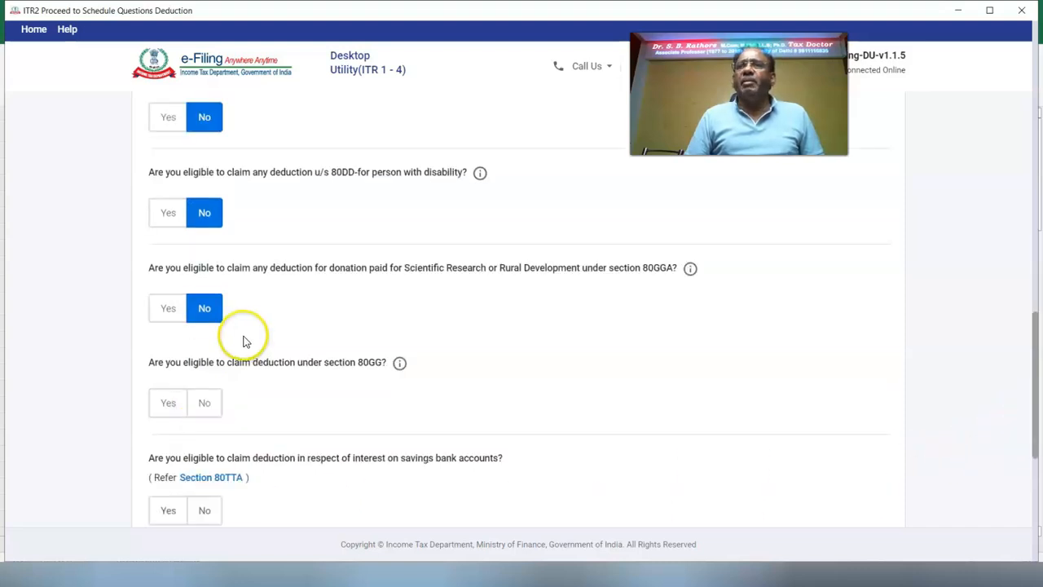
{"action": "left_click", "coordinate": [202, 405]}
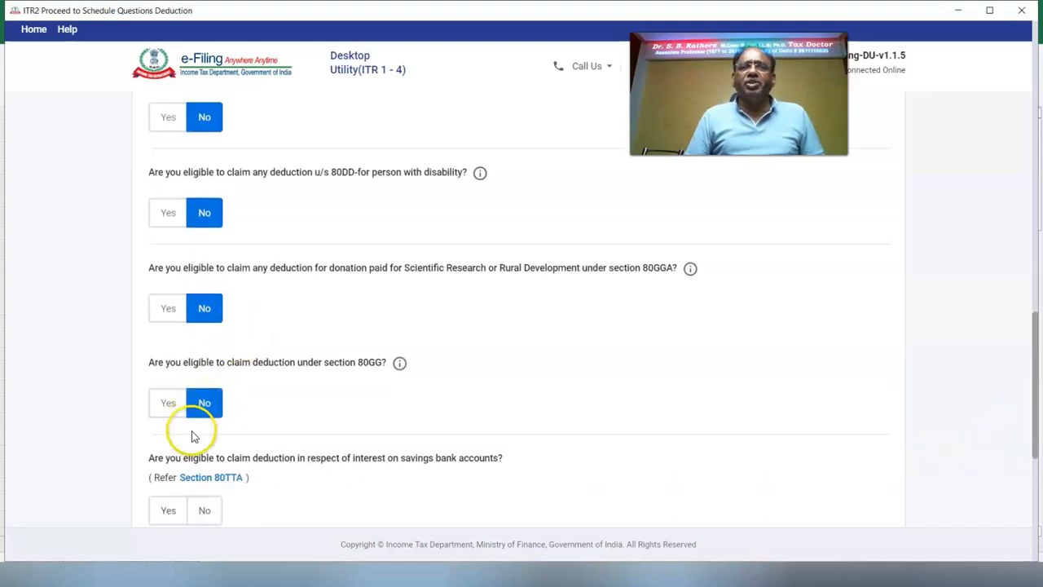
Step: Claim 37,410 savings interest under 80TTA and answer No to 80TTB
{"action": "left_click", "coordinate": [168, 512]}
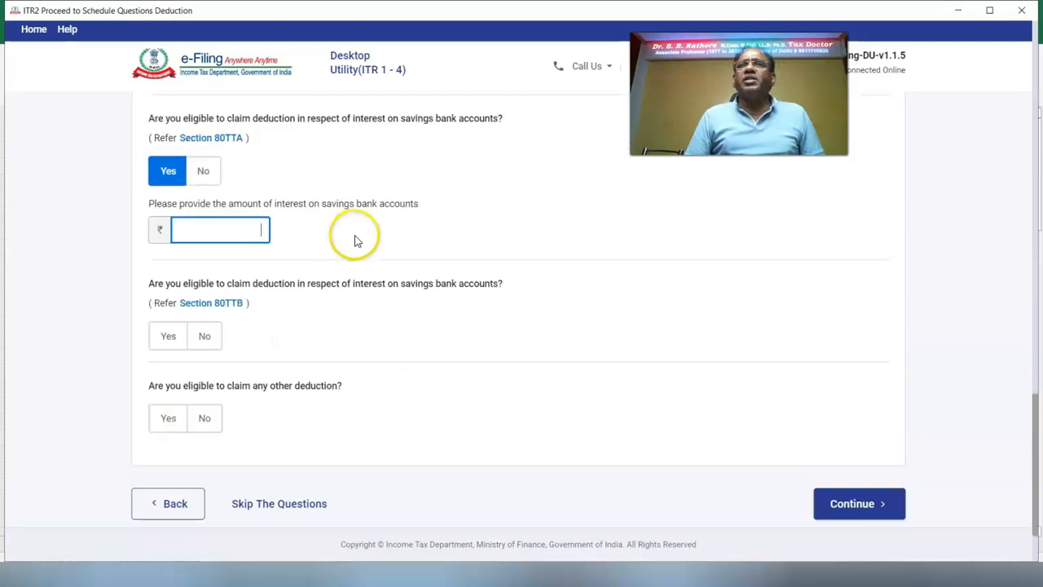
{"action": "type", "text": "37410"}
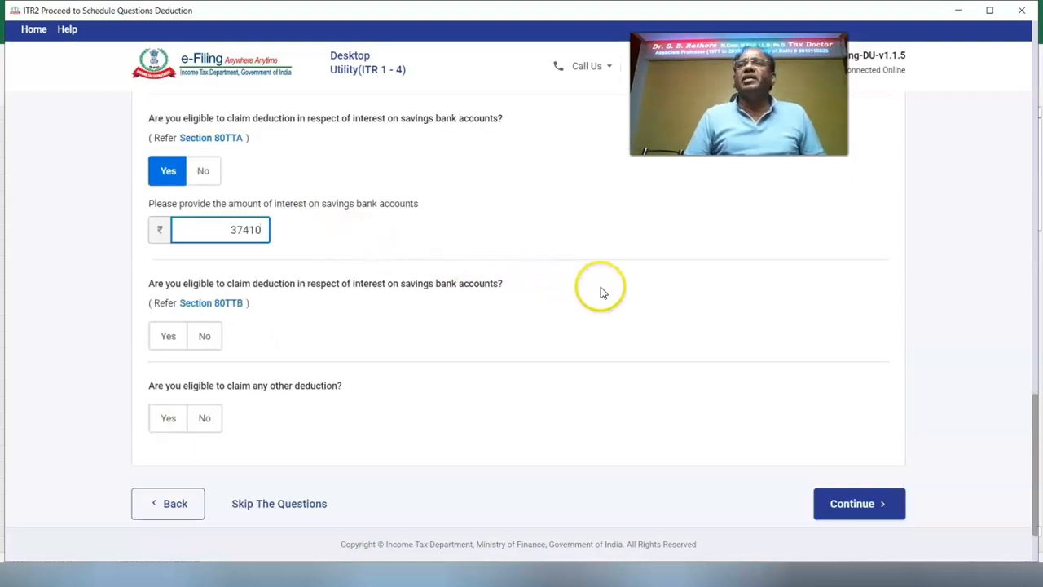
{"action": "left_click", "coordinate": [672, 327]}
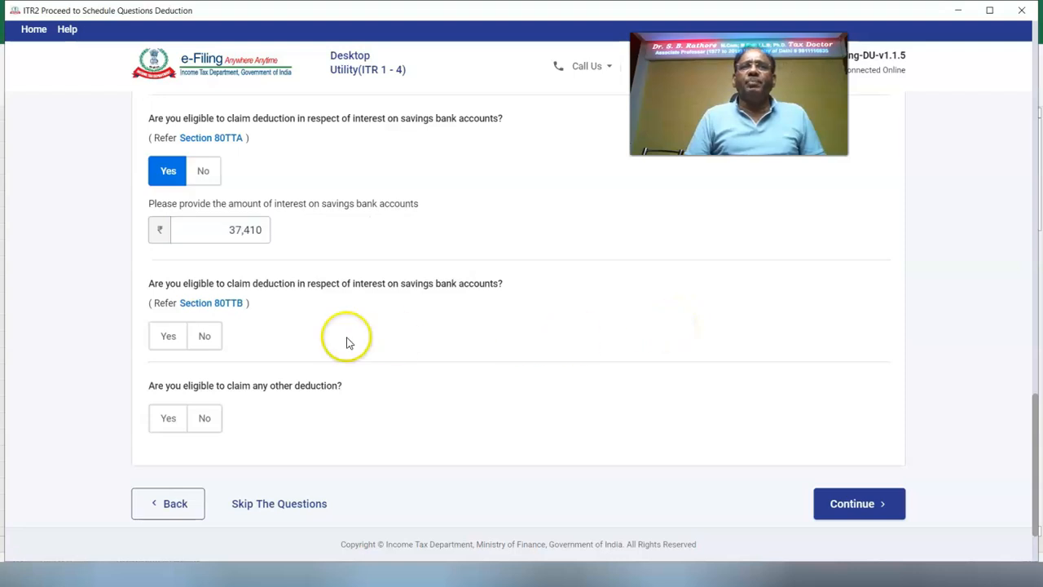
{"action": "left_click", "coordinate": [205, 339]}
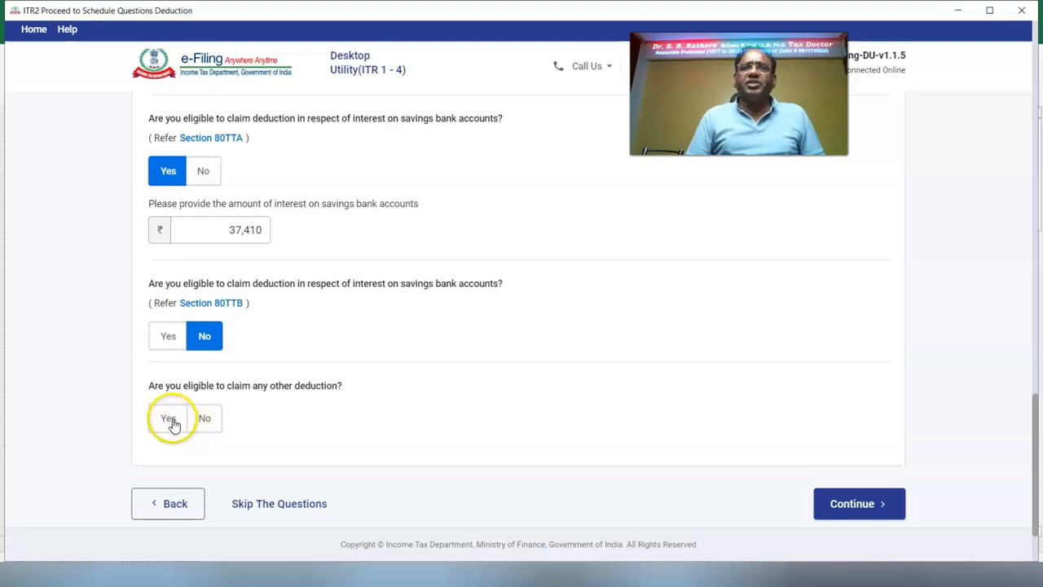
Step: Claim 4,000 under 80CCD(1B) as another deduction and continue past the deduction questions
{"action": "left_click", "coordinate": [169, 419]}
{"action": "left_click", "coordinate": [167, 287]}
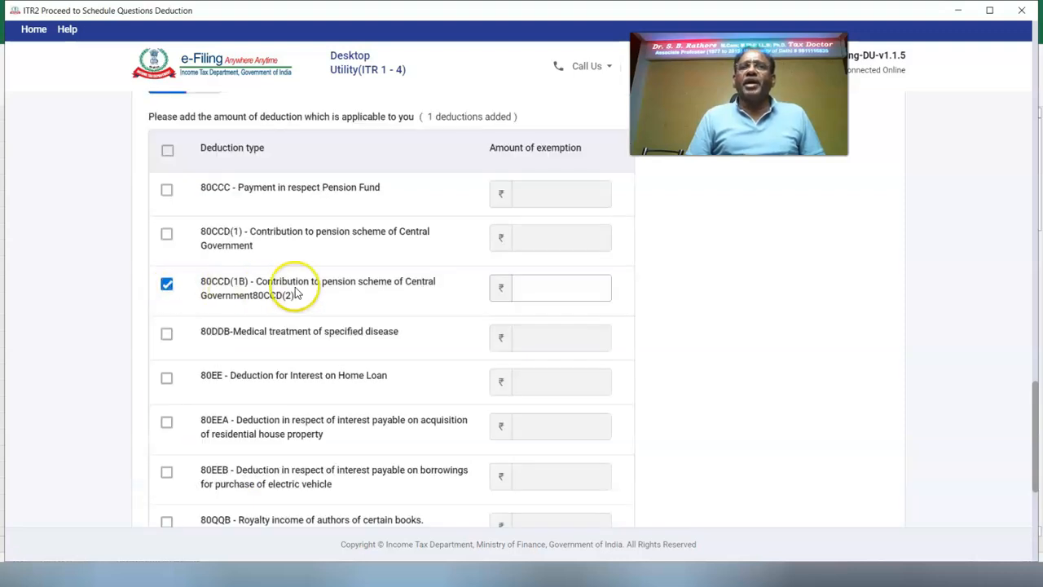
{"action": "left_click", "coordinate": [558, 283]}
{"action": "type", "text": "4000"}
{"action": "scroll", "coordinate": [766, 326], "scroll_direction": "down", "scroll_amount": 5}
{"action": "left_click", "coordinate": [865, 494]}
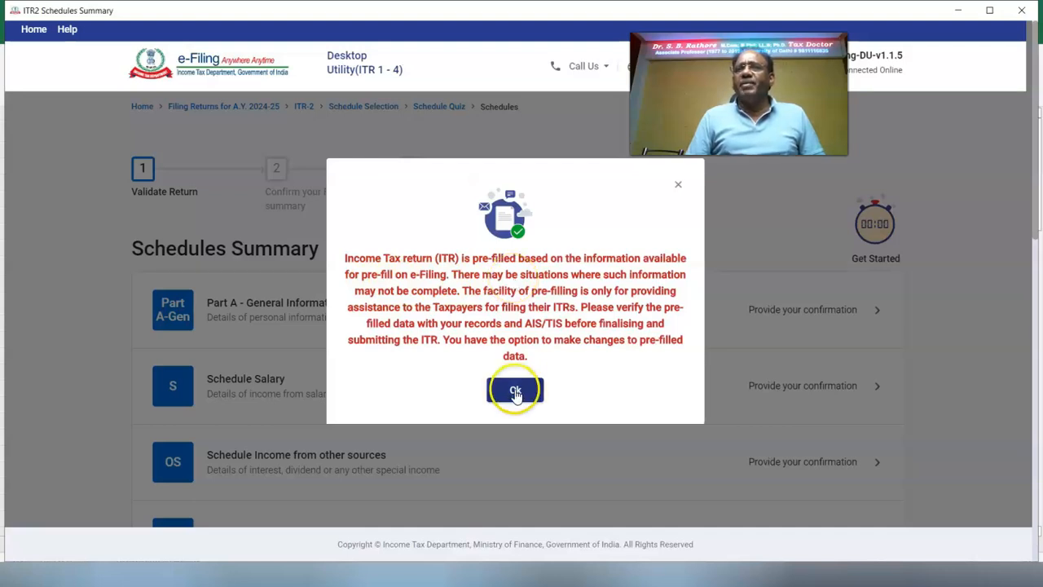
Step: Dismiss the pre-fill notice and return from the Schedules Summary to Select Schedule
{"action": "left_click", "coordinate": [515, 391]}
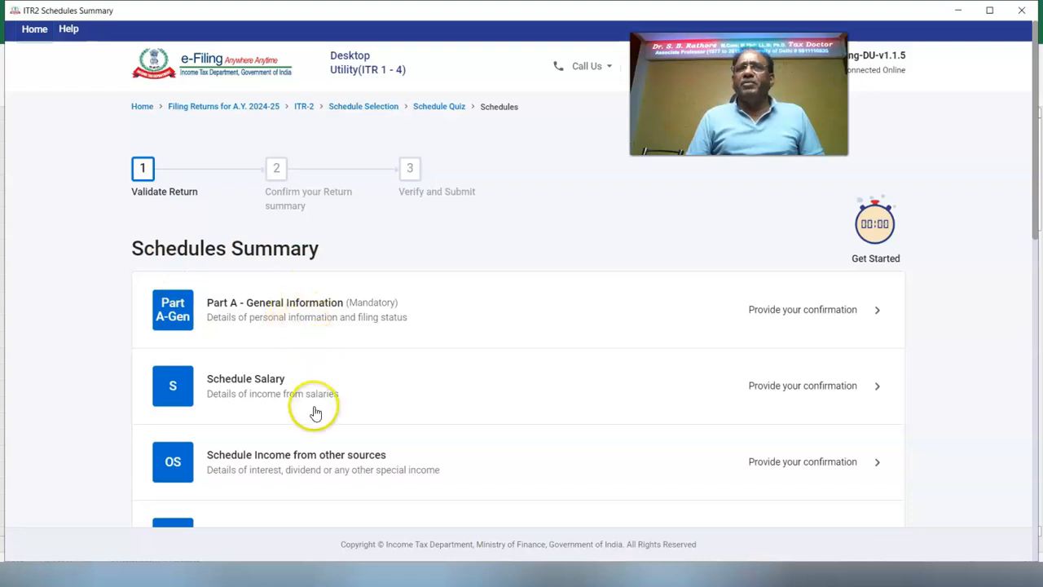
{"action": "left_click_drag", "start_coordinate": [1036, 229], "coordinate": [1040, 519]}
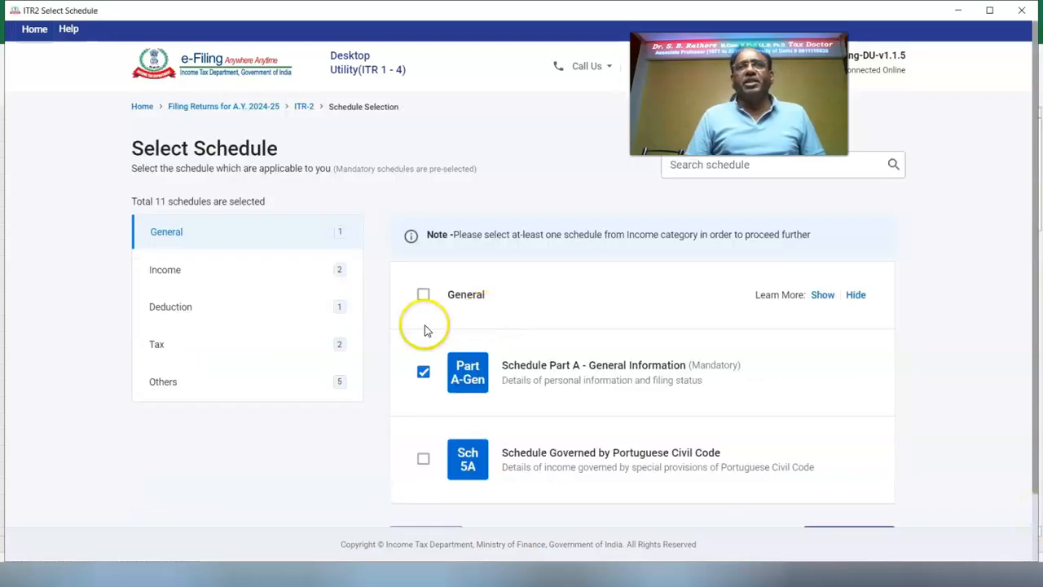
Step: Add Schedule House Property under Income, accept the note, and skip the questions to the summary
{"action": "left_click", "coordinate": [165, 277]}
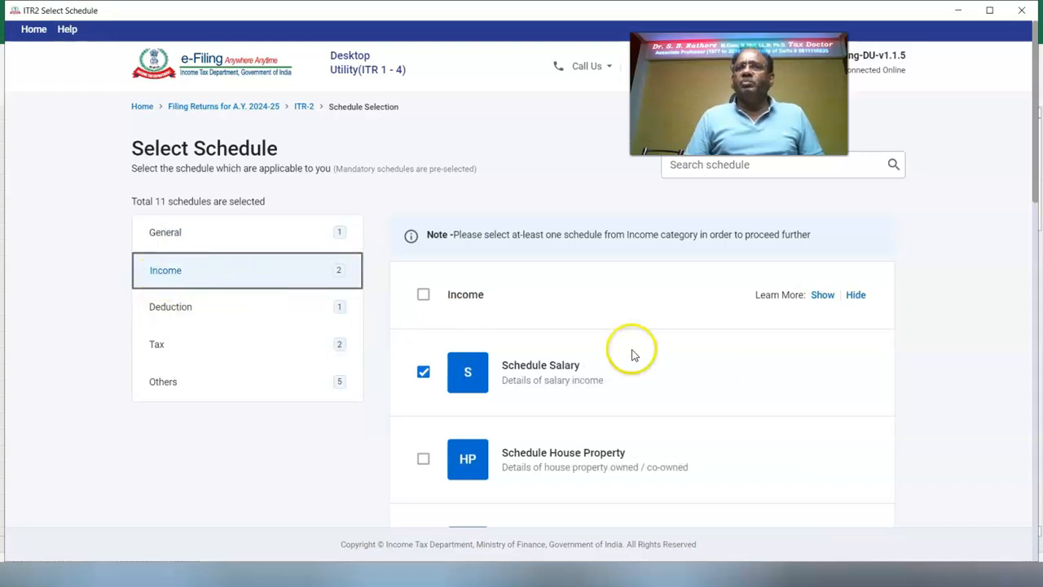
{"action": "left_click", "coordinate": [424, 461]}
{"action": "scroll", "coordinate": [722, 443], "scroll_direction": "down", "scroll_amount": 10}
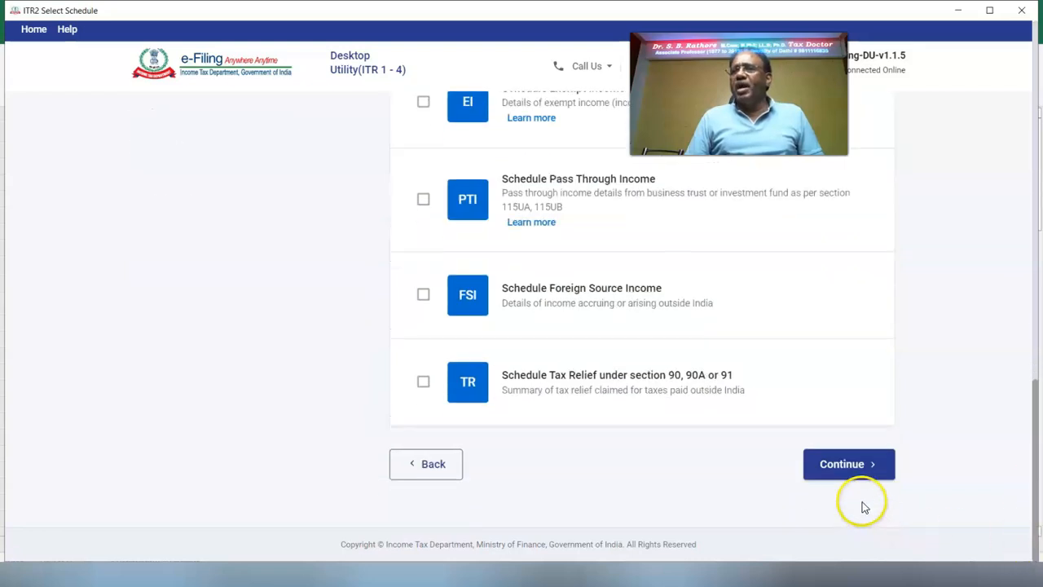
{"action": "left_click", "coordinate": [836, 463]}
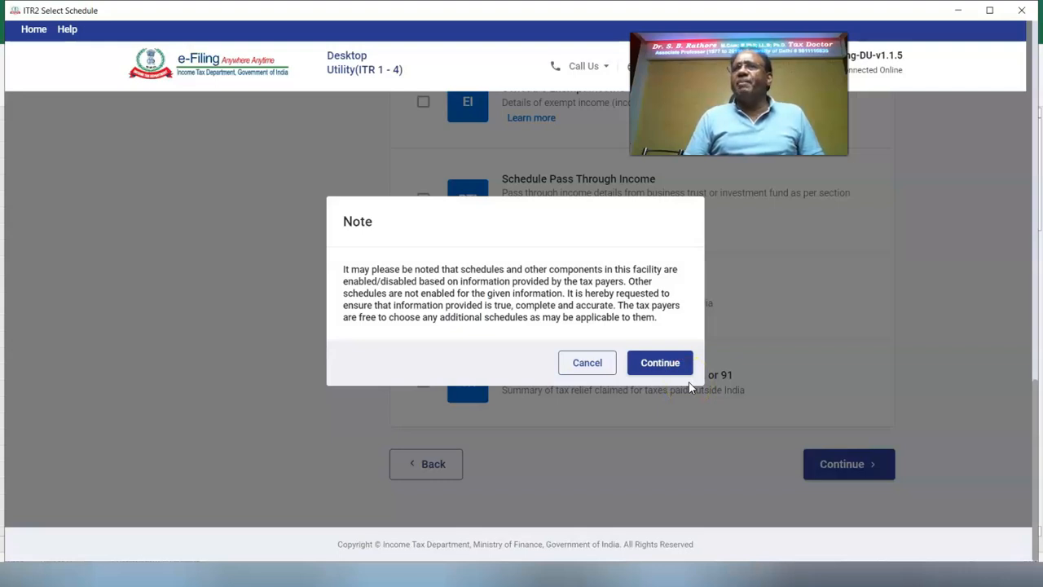
{"action": "left_click", "coordinate": [668, 367]}
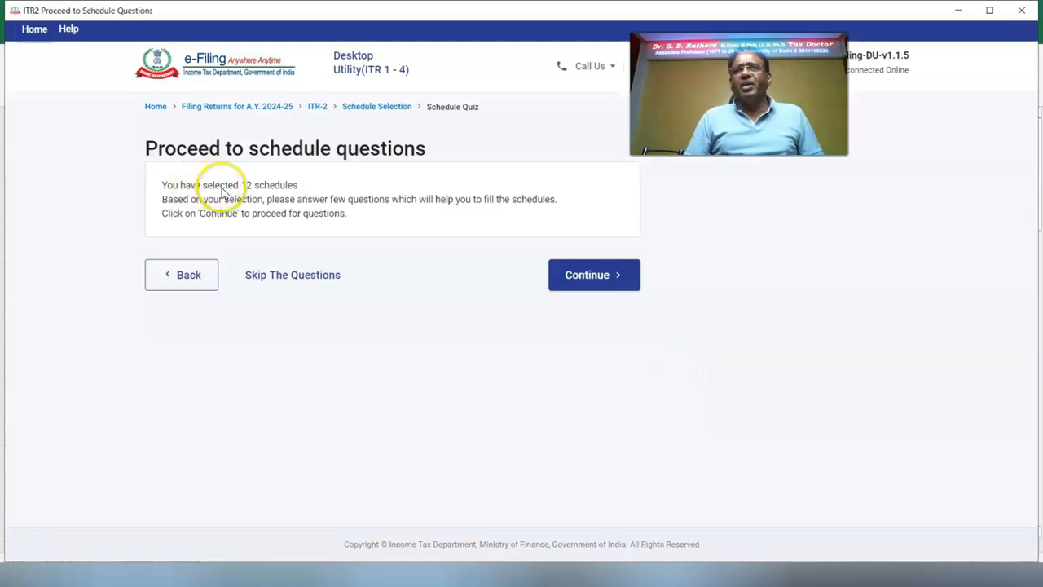
{"action": "left_click", "coordinate": [284, 282]}
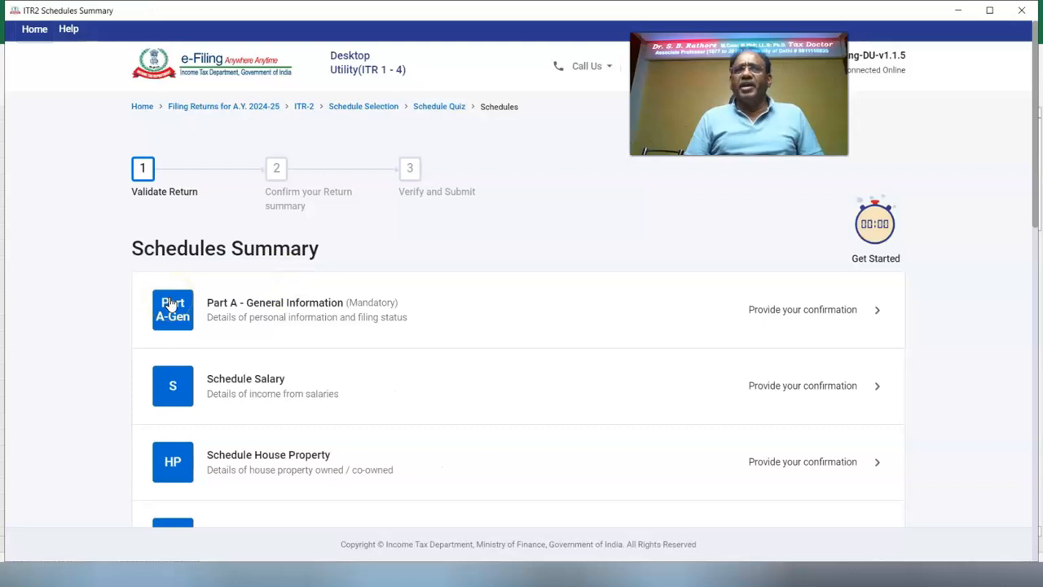
Step: Open Part A General Information and edit the contact details, reviewing the flat and road fields
{"action": "left_click", "coordinate": [172, 304]}
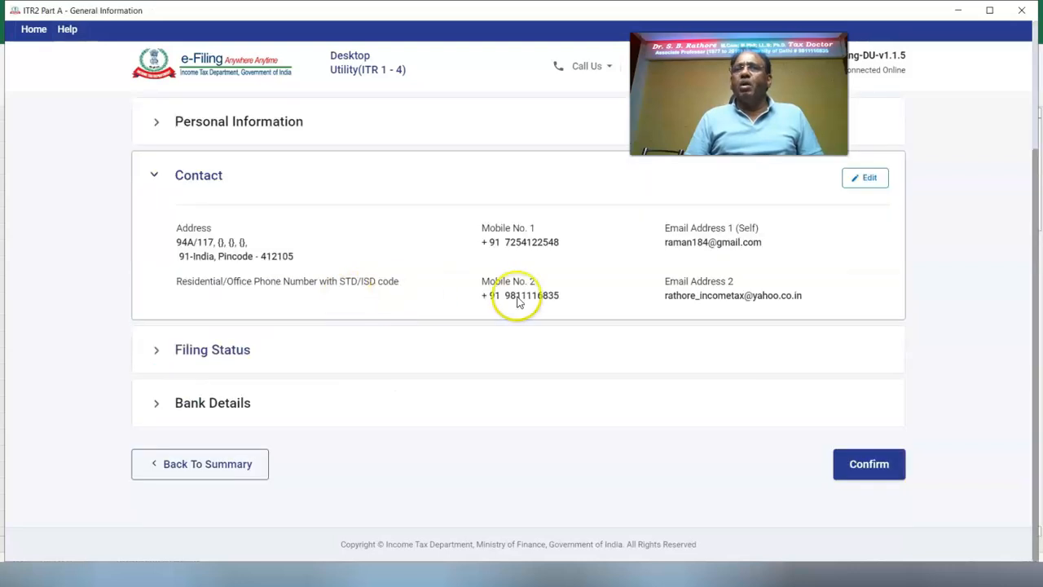
{"action": "left_click", "coordinate": [865, 179]}
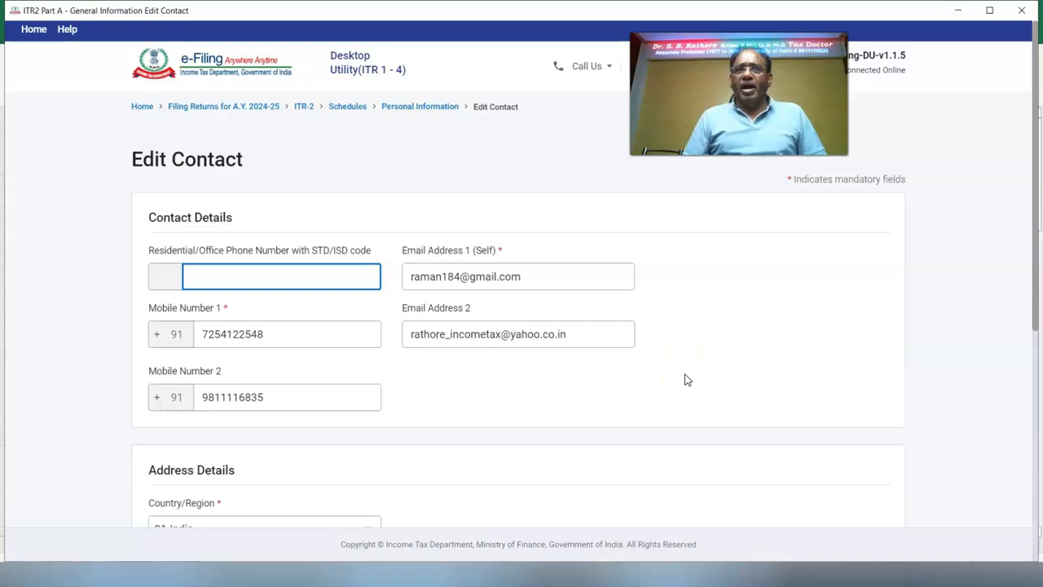
{"action": "scroll", "coordinate": [684, 380], "scroll_direction": "down", "scroll_amount": 4}
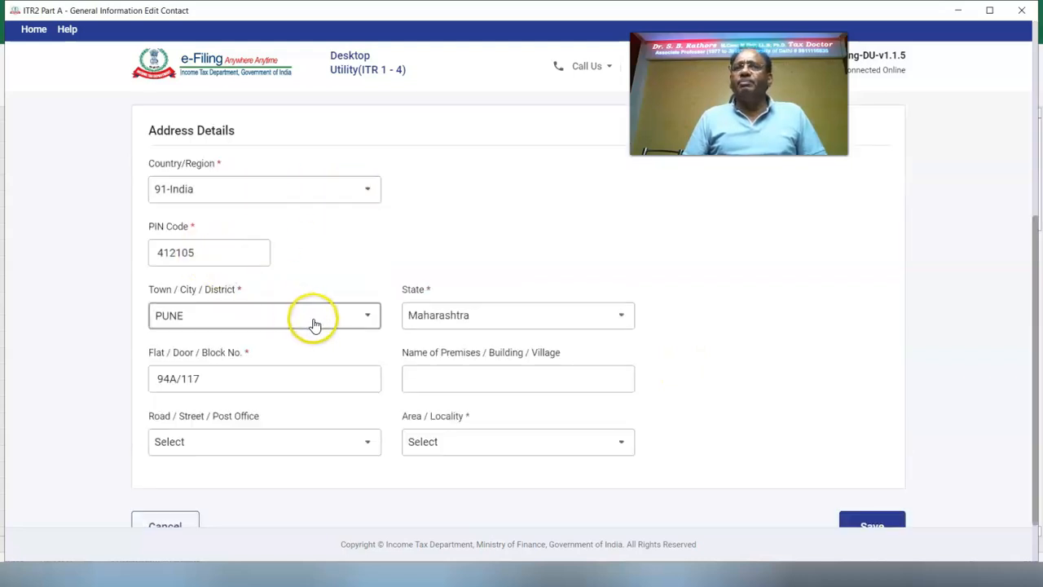
{"action": "left_click", "coordinate": [195, 386]}
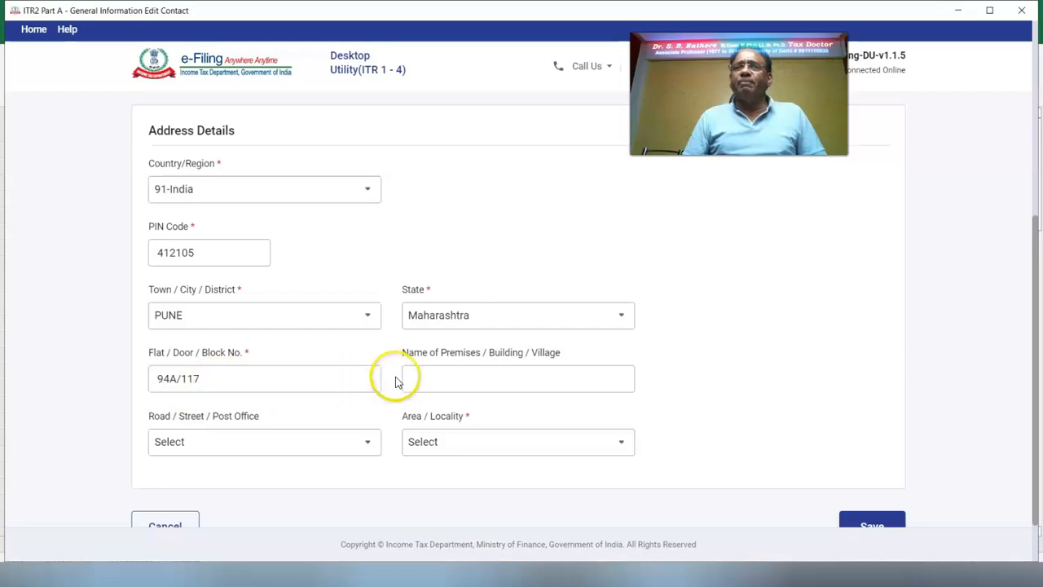
{"action": "left_click", "coordinate": [371, 445]}
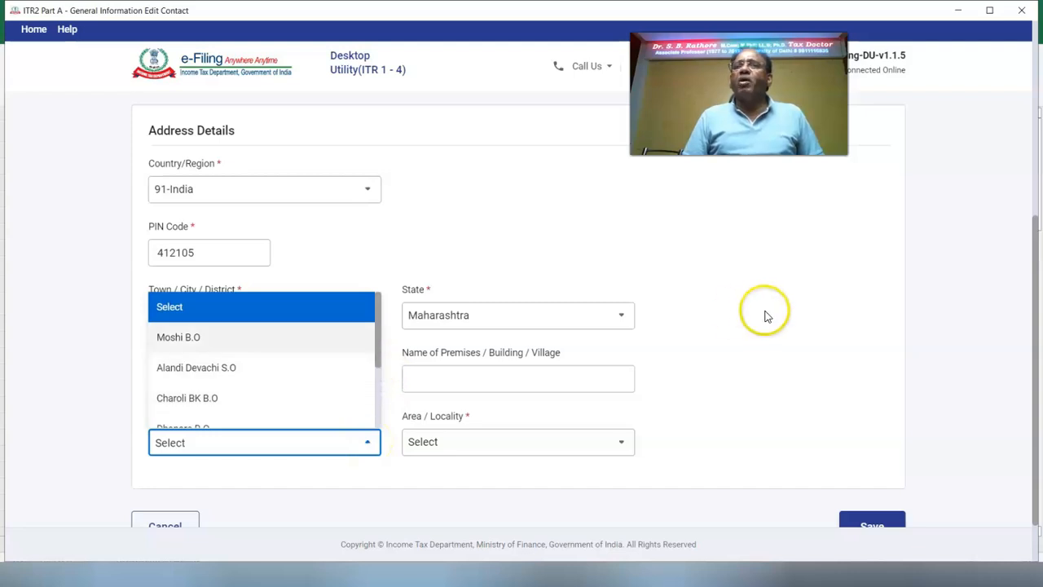
{"action": "left_click", "coordinate": [647, 381]}
{"action": "left_click", "coordinate": [444, 381]}
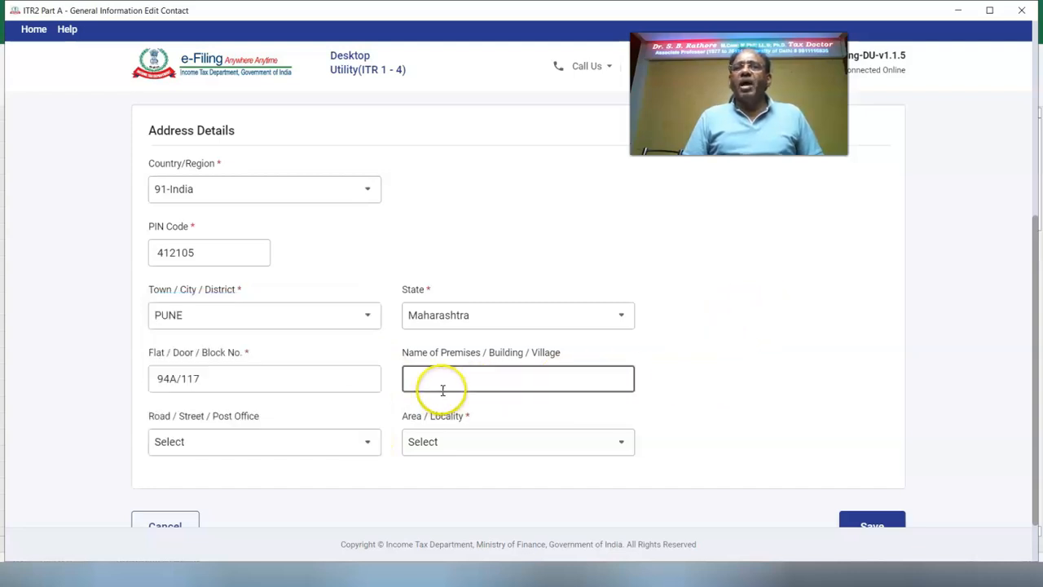
{"action": "type", "text": "MARATHWADA STREET"}
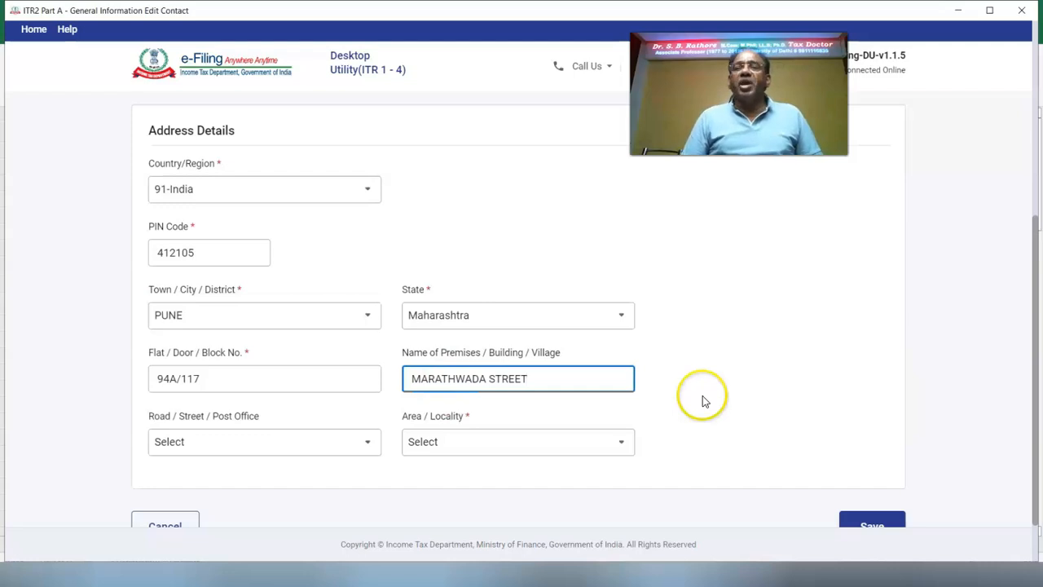
{"action": "left_click", "coordinate": [463, 440]}
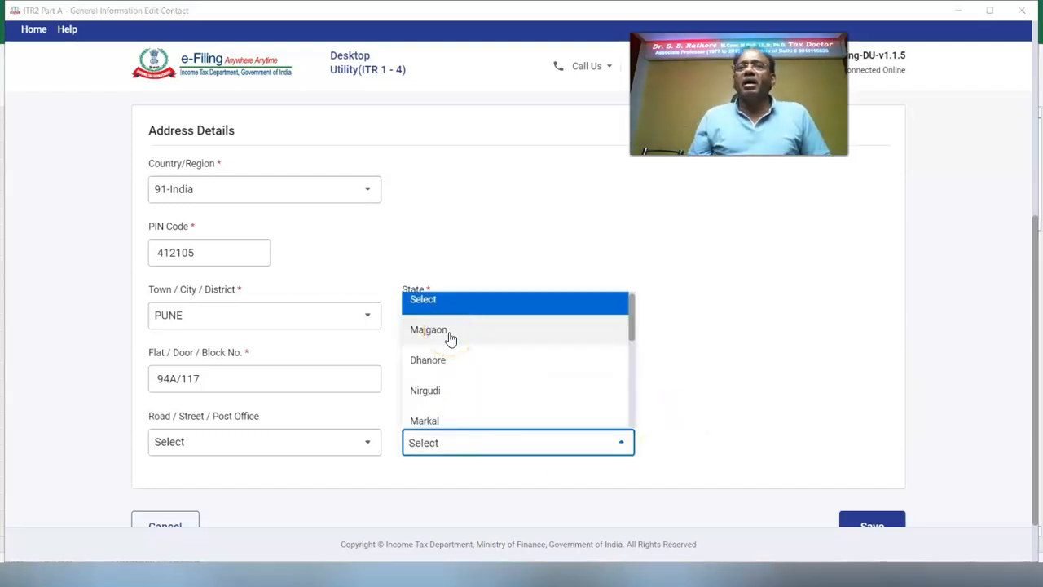
{"action": "left_click", "coordinate": [430, 330]}
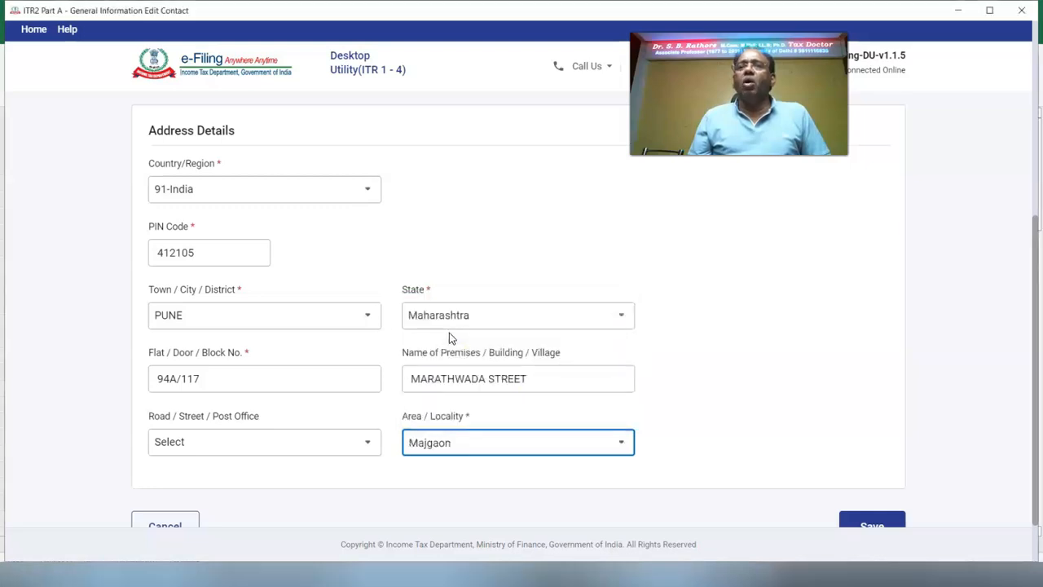
{"action": "scroll", "coordinate": [733, 407], "scroll_direction": "down", "scroll_amount": 1}
{"action": "left_click", "coordinate": [872, 464]}
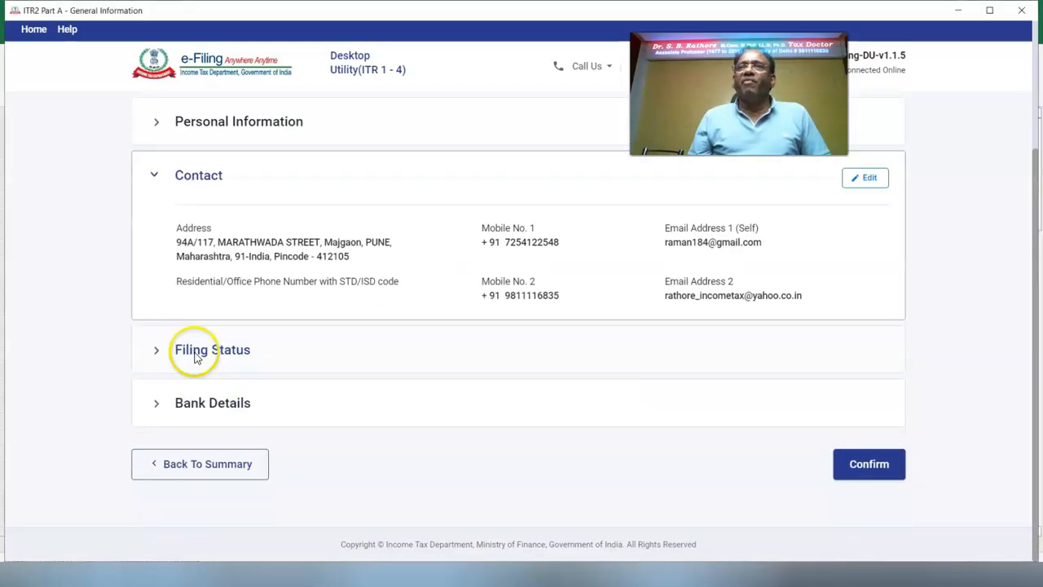
{"action": "left_click", "coordinate": [196, 357]}
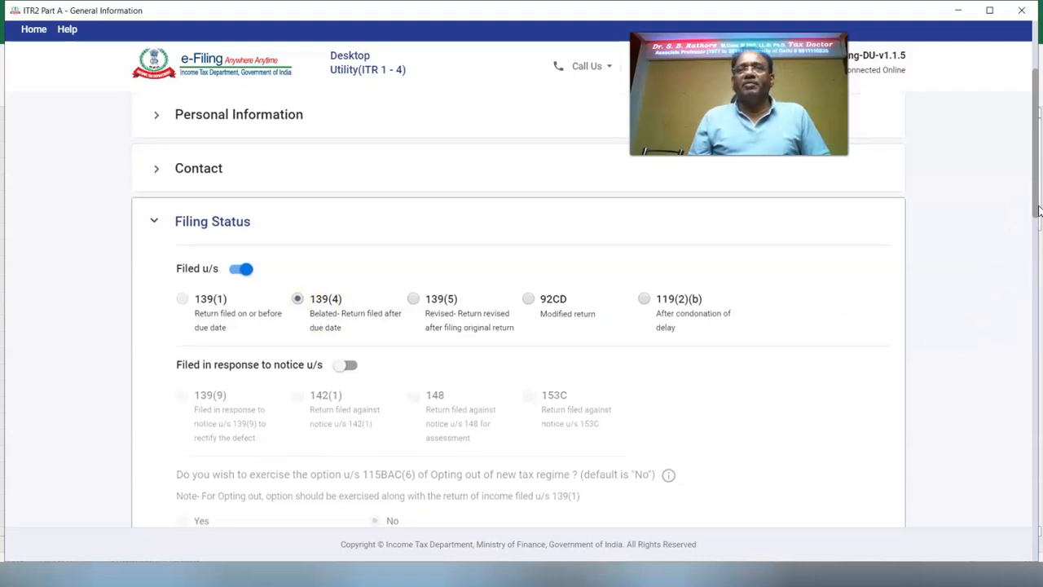
Step: Set residential status to Resident under the 182-day condition and decline the section 115H benefit
{"action": "left_click_drag", "start_coordinate": [1038, 208], "coordinate": [1032, 263]}
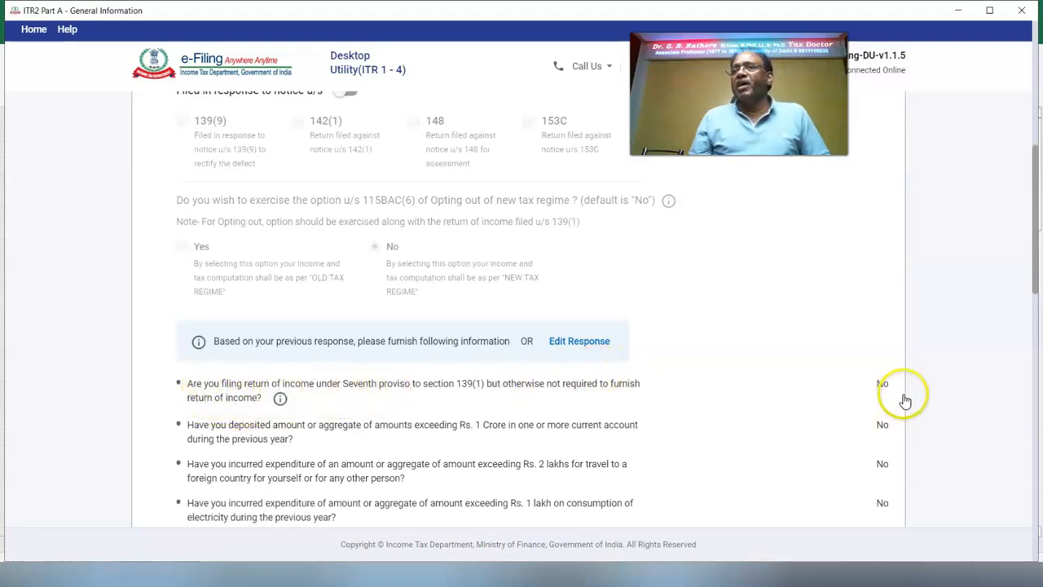
{"action": "scroll", "coordinate": [448, 383], "scroll_direction": "down", "scroll_amount": 4}
{"action": "left_click", "coordinate": [387, 346]}
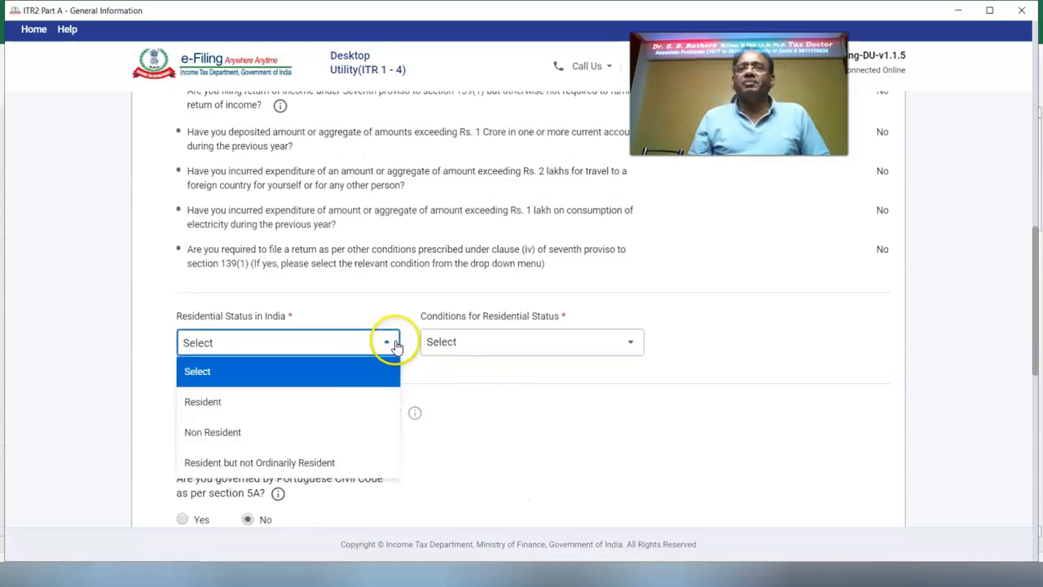
{"action": "left_click", "coordinate": [275, 401]}
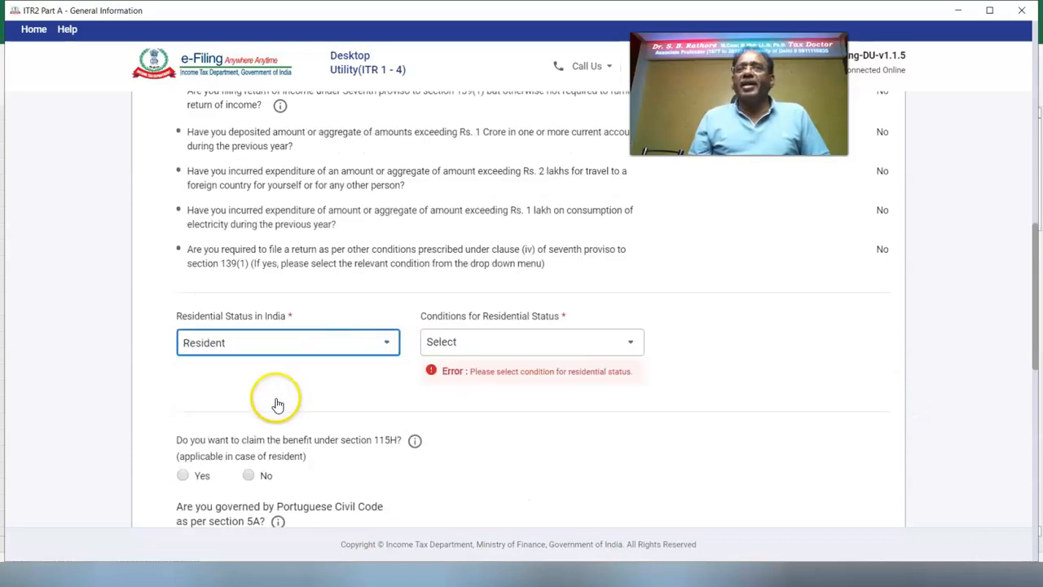
{"action": "left_click", "coordinate": [625, 342]}
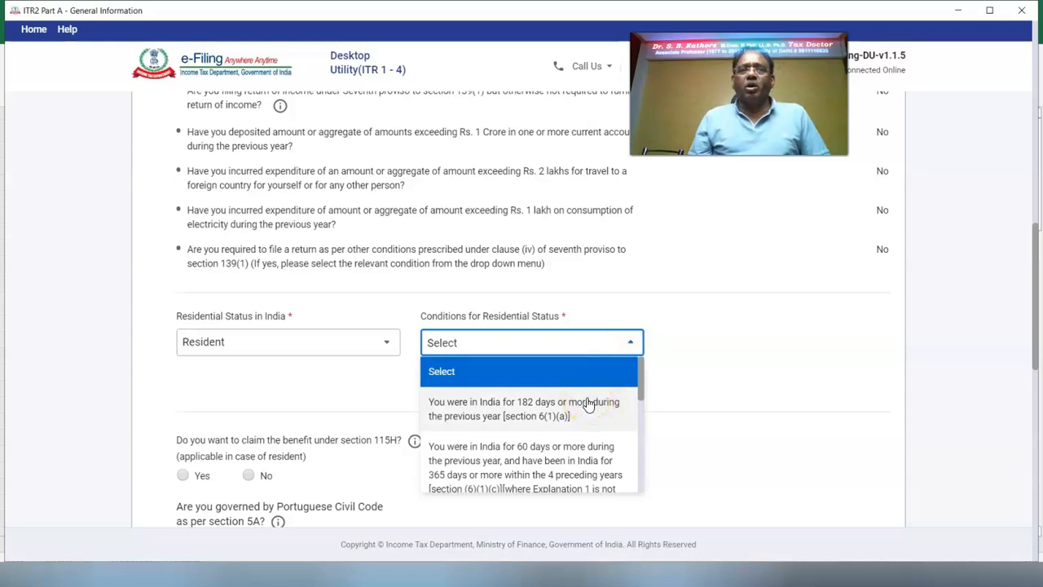
{"action": "left_click", "coordinate": [588, 405]}
{"action": "scroll", "coordinate": [349, 277], "scroll_direction": "down", "scroll_amount": 2}
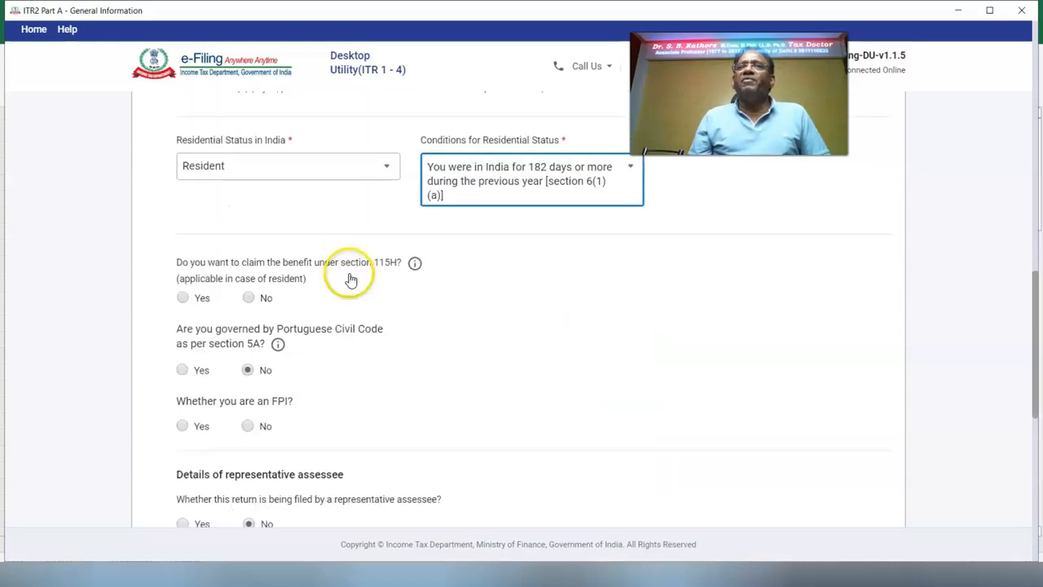
{"action": "left_click", "coordinate": [249, 299]}
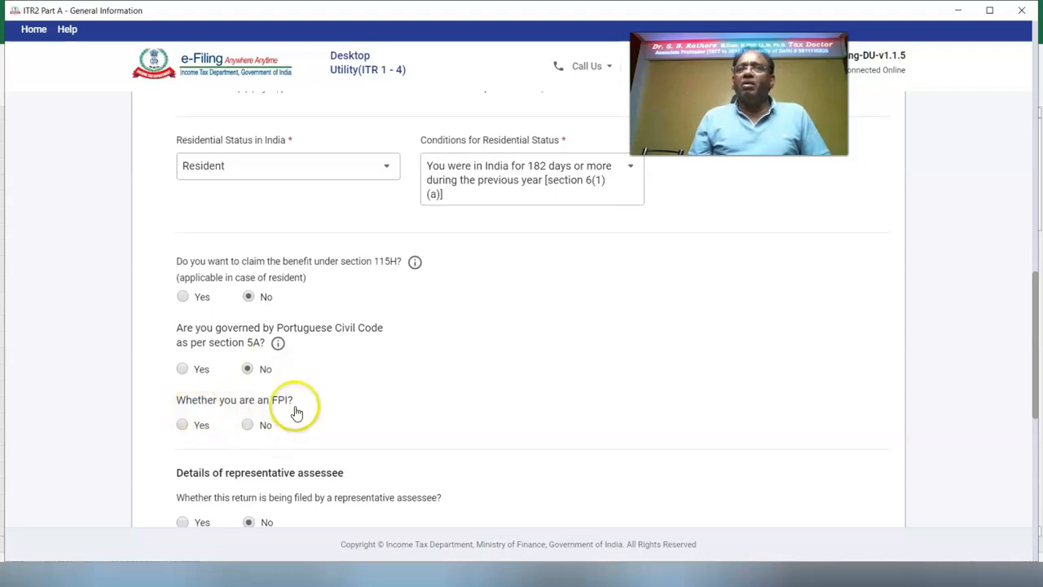
Step: Answer No to FPI, representative assessee, directorship and unlisted equity questions, then save
{"action": "left_click", "coordinate": [248, 424]}
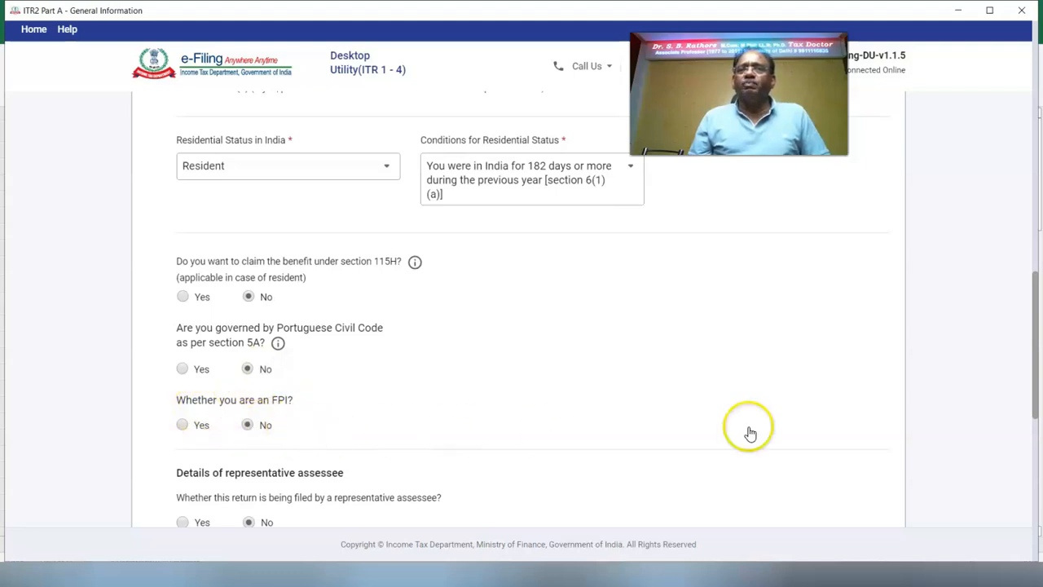
{"action": "scroll", "coordinate": [750, 434], "scroll_direction": "down", "scroll_amount": 3}
{"action": "left_click", "coordinate": [248, 327]}
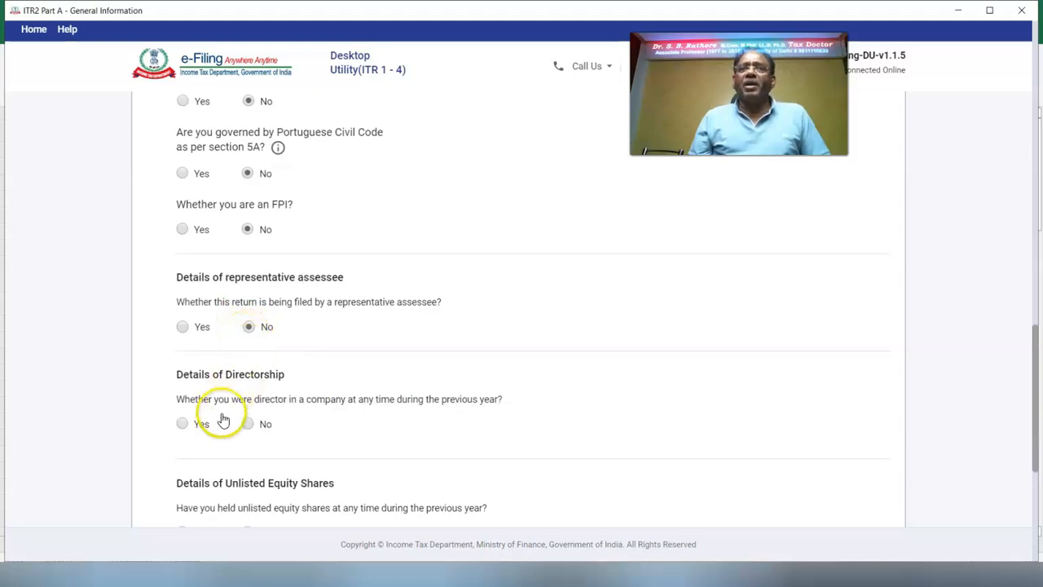
{"action": "left_click", "coordinate": [254, 427]}
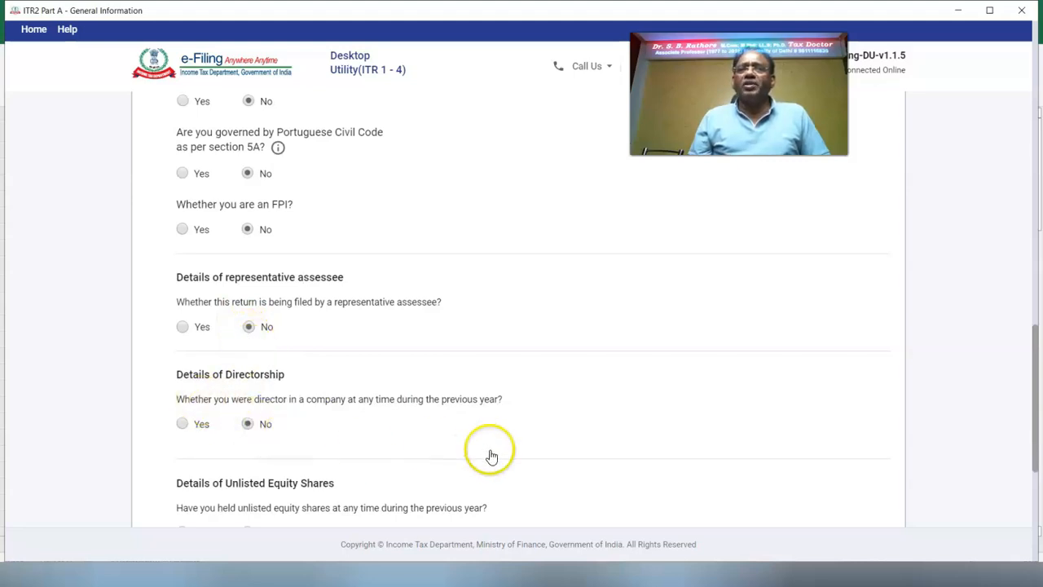
{"action": "scroll", "coordinate": [769, 447], "scroll_direction": "down", "scroll_amount": 3}
{"action": "left_click", "coordinate": [248, 344]}
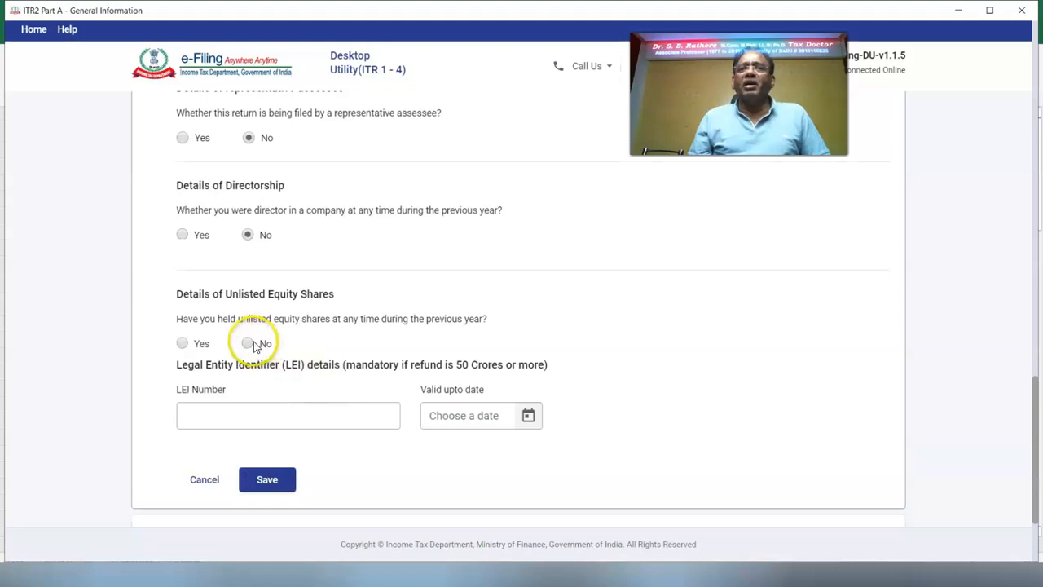
{"action": "left_click", "coordinate": [269, 481]}
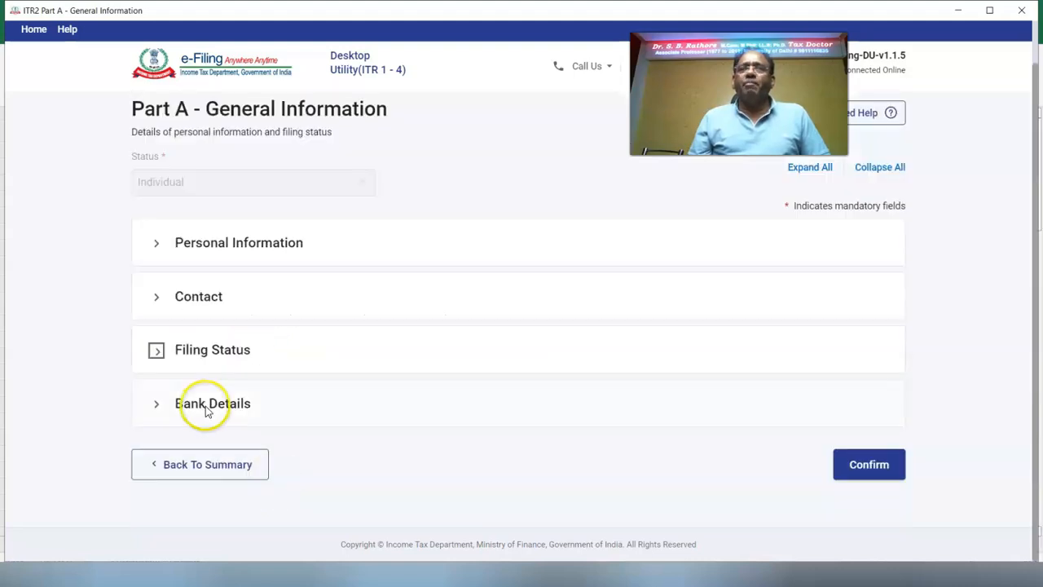
Step: Start a new bank account entry and paste IFSC YESB0000008 so the bank name fills in
{"action": "left_click", "coordinate": [207, 405]}
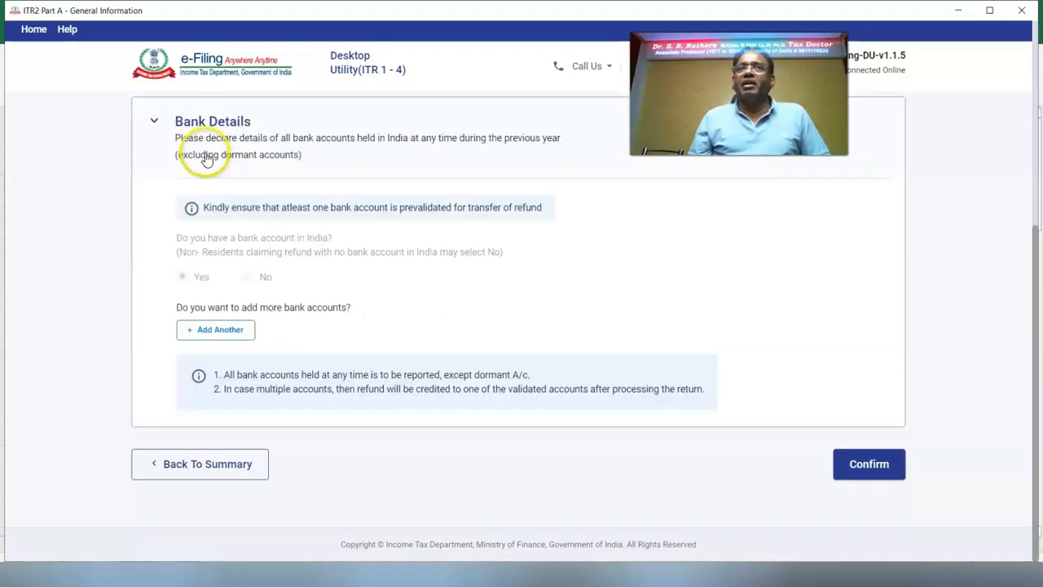
{"action": "left_click", "coordinate": [231, 333]}
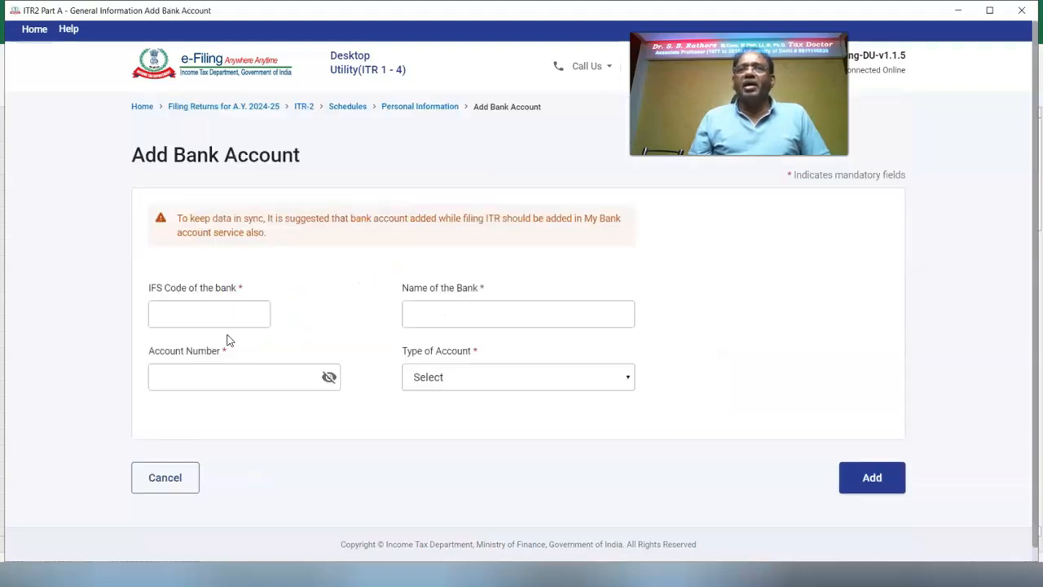
{"action": "left_click", "coordinate": [204, 312]}
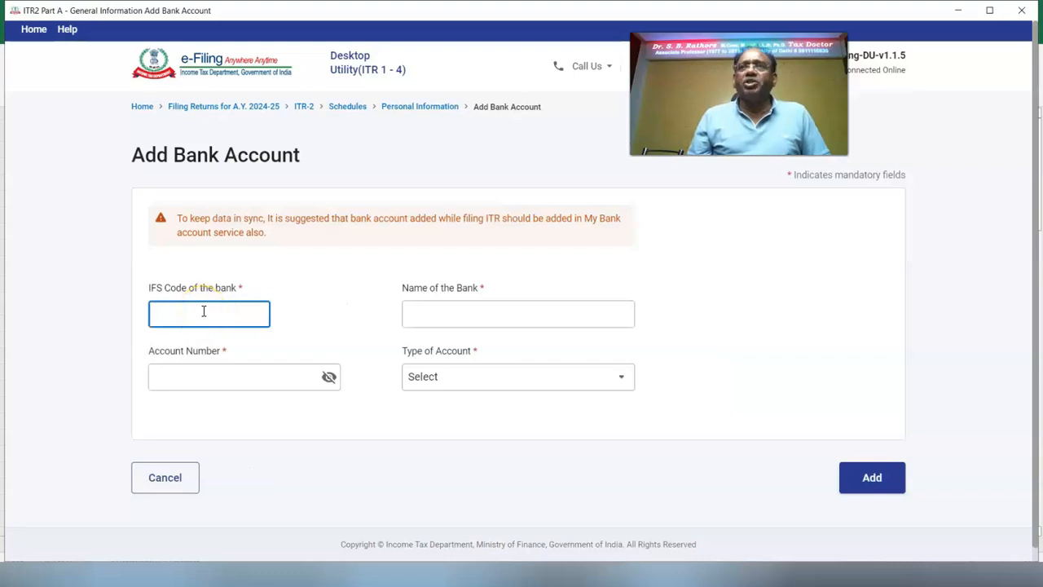
{"action": "type", "text": "YESB0000008"}
{"action": "left_click", "coordinate": [253, 362]}
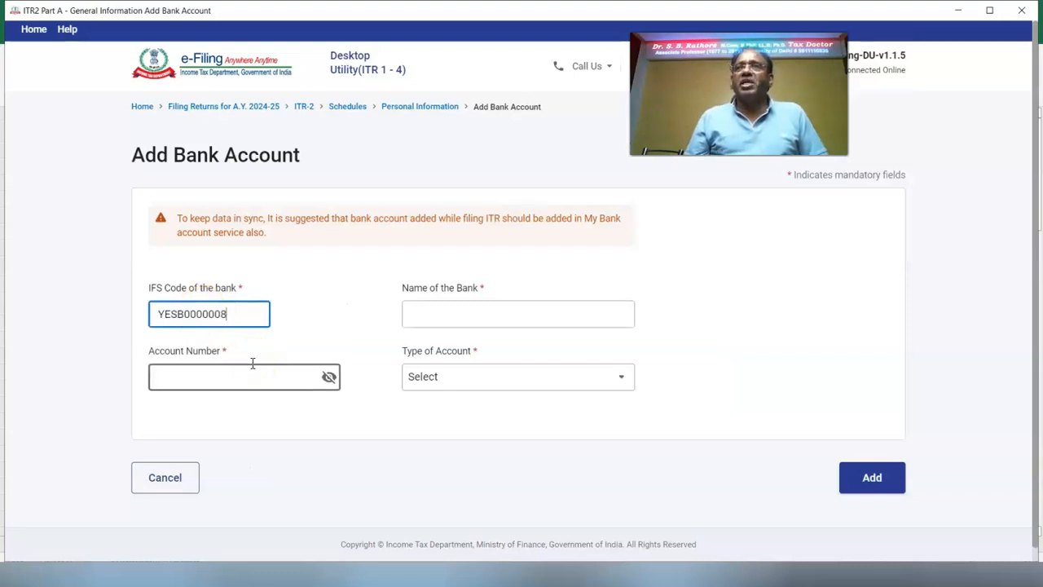
{"action": "key", "text": "Tab"}
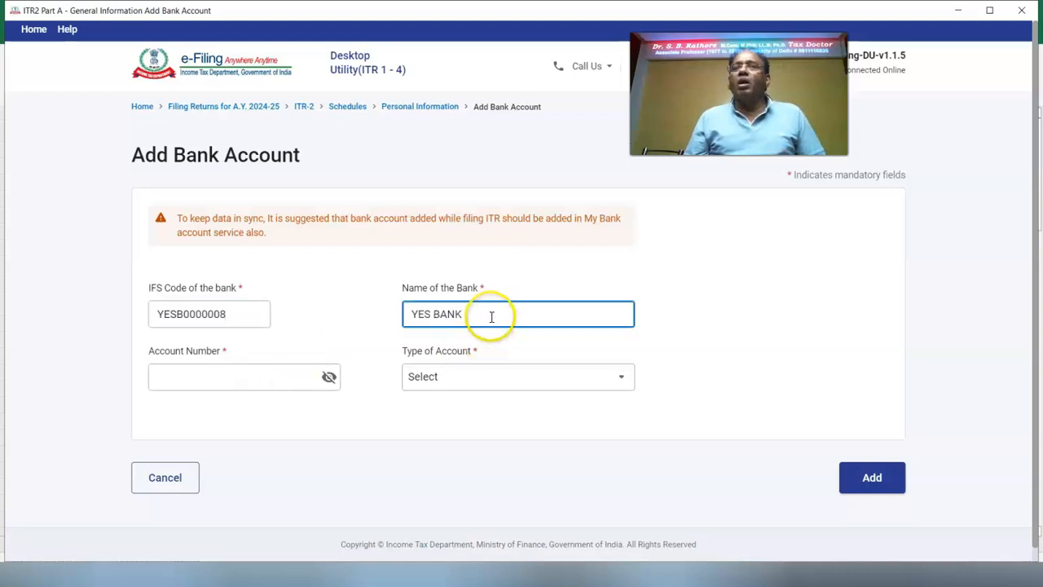
{"action": "left_click", "coordinate": [338, 396]}
Step: Paste the bank account number, choose Savings Account, and add the account
{"action": "left_click", "coordinate": [214, 380]}
{"action": "left_click", "coordinate": [334, 378]}
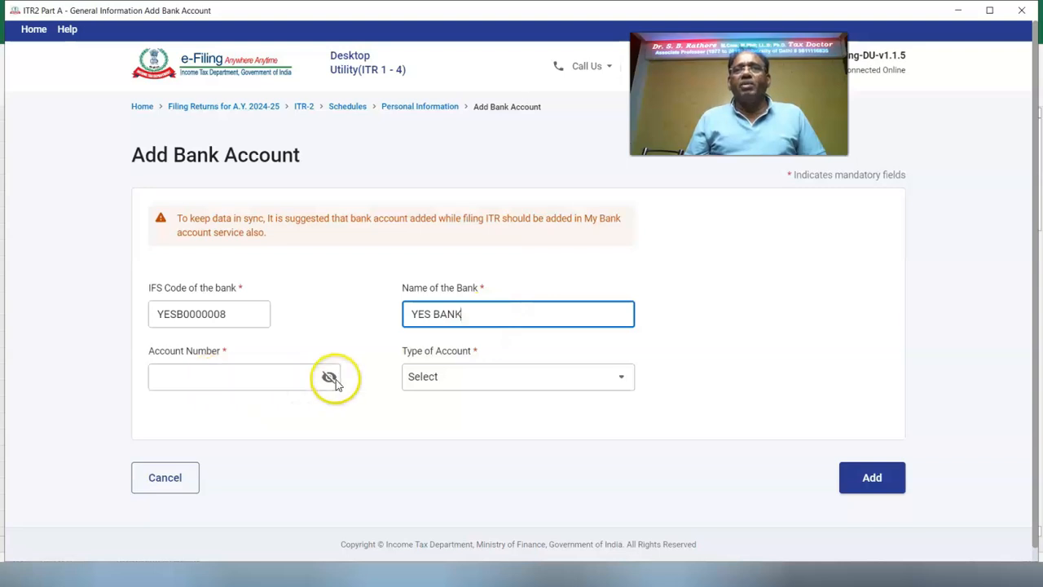
{"action": "left_click", "coordinate": [330, 378]}
{"action": "left_click", "coordinate": [190, 382]}
{"action": "key", "text": "ctrl+v"}
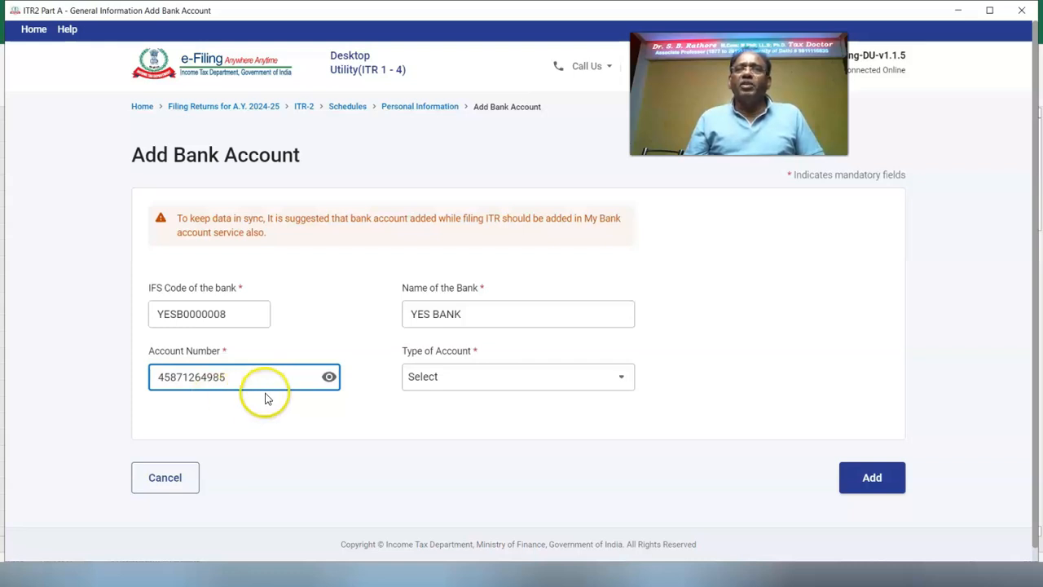
{"action": "left_click", "coordinate": [631, 379]}
{"action": "left_click", "coordinate": [530, 434]}
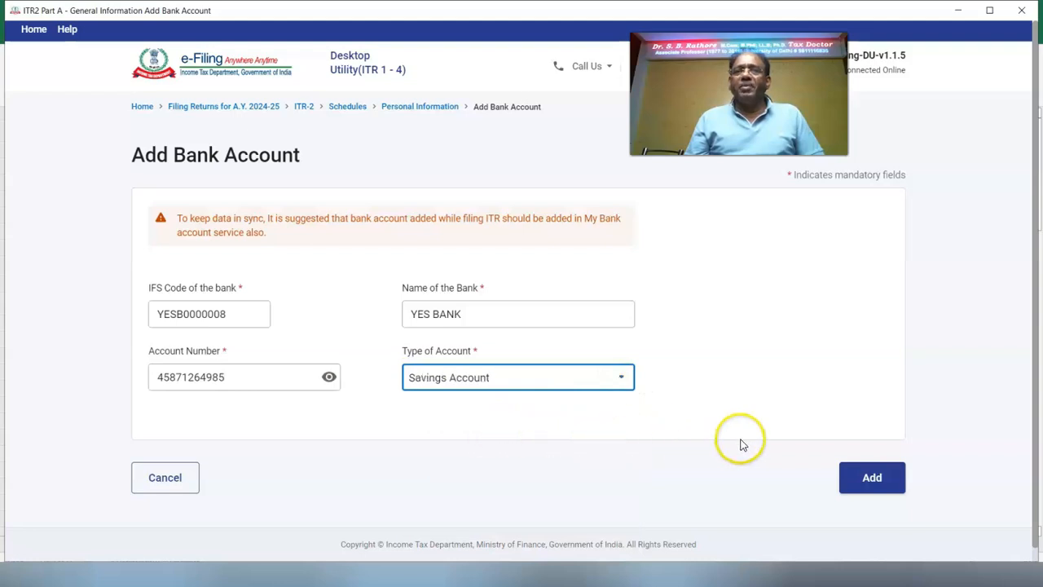
{"action": "left_click", "coordinate": [879, 486]}
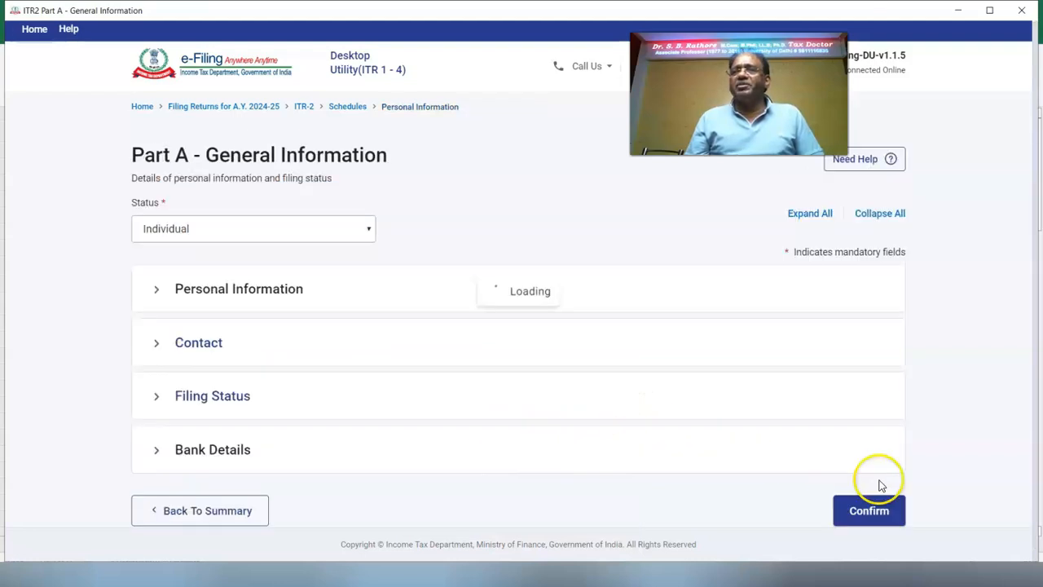
Step: Confirm Part A and start a Schedule Salary employer entry named AMAR CONSULTANT
{"action": "left_click", "coordinate": [870, 469]}
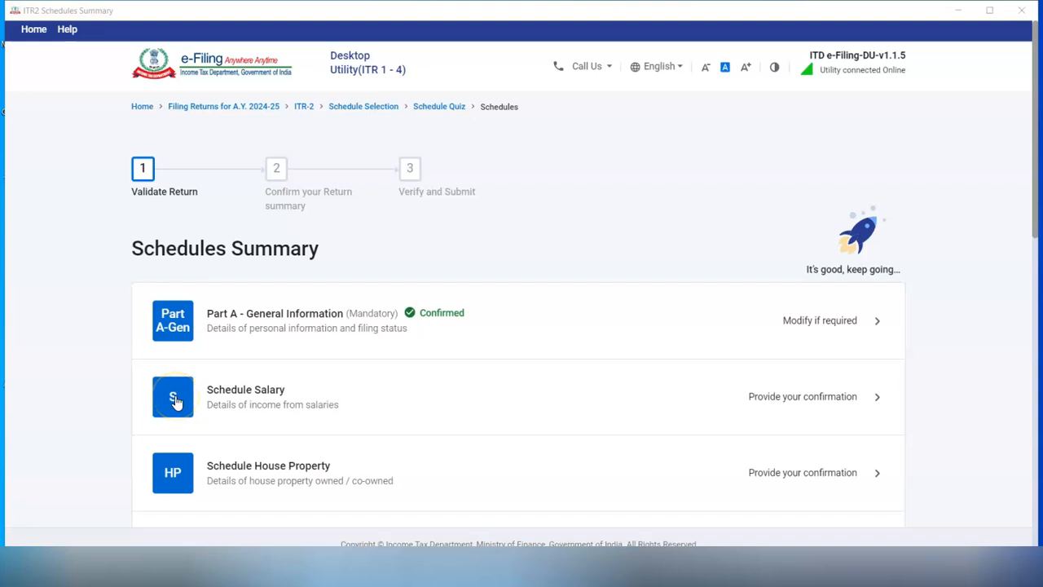
{"action": "left_click", "coordinate": [175, 399]}
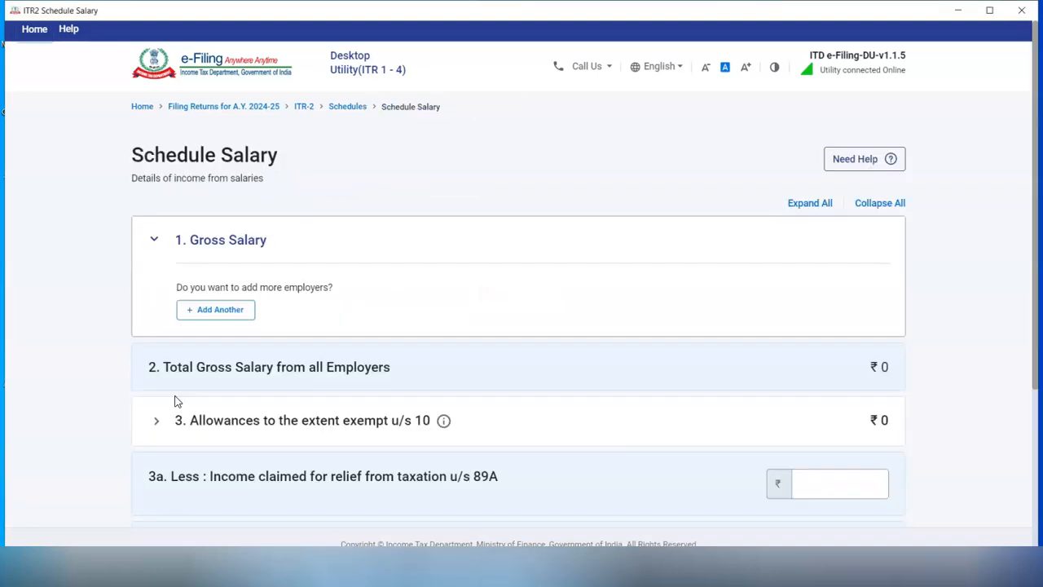
{"action": "left_click", "coordinate": [231, 311]}
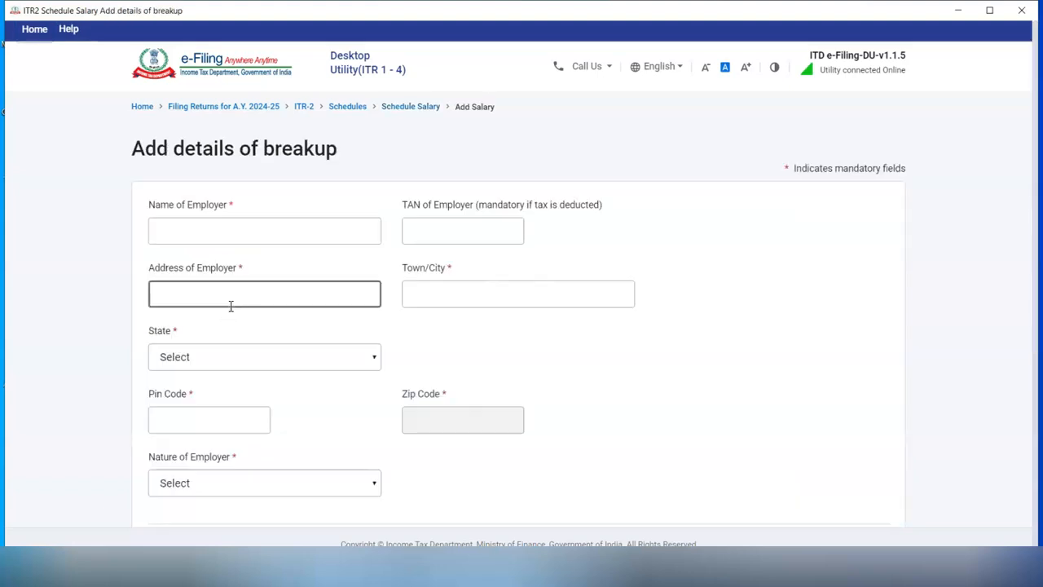
{"action": "type", "text": "AMAR CONSULTANT"}
{"action": "left_click", "coordinate": [415, 232]}
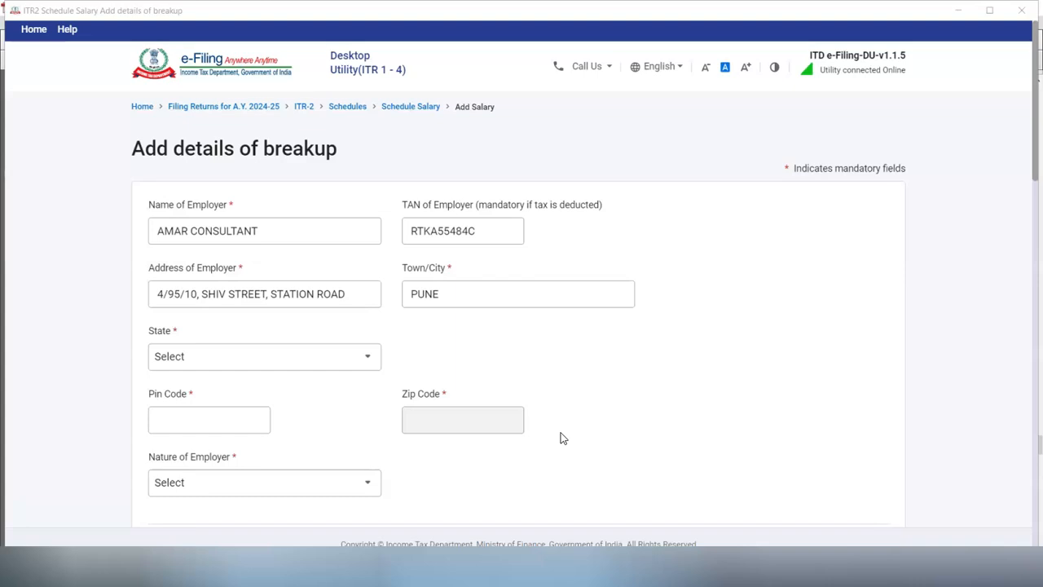
Step: Set the employer's state to Maharashtra, enter its PIN code, and choose employer nature Others
{"action": "left_click", "coordinate": [373, 359]}
{"action": "left_click", "coordinate": [207, 451]}
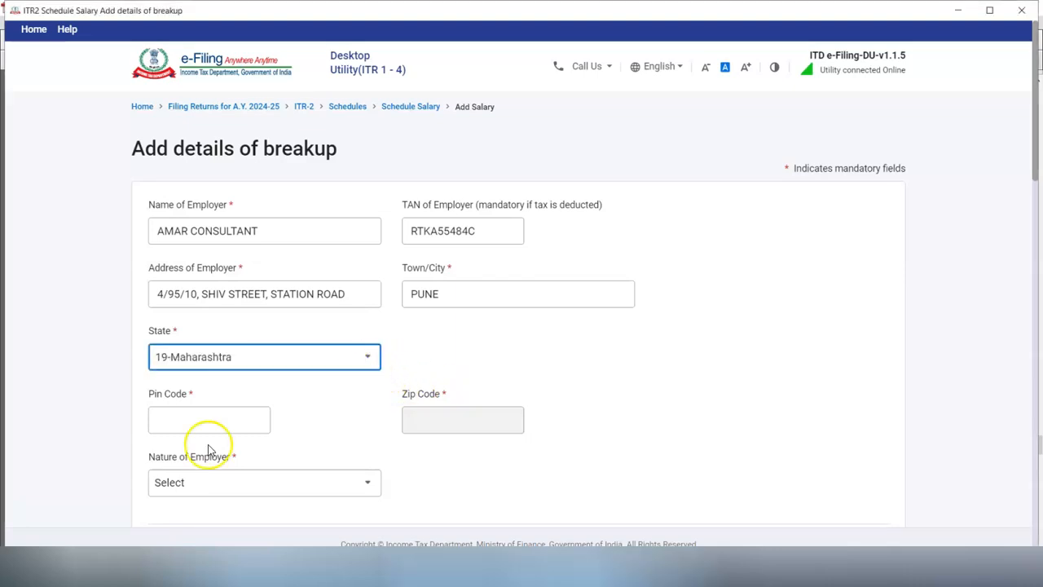
{"action": "left_click", "coordinate": [210, 420]}
{"action": "type", "text": "412107"}
{"action": "left_click", "coordinate": [340, 462]}
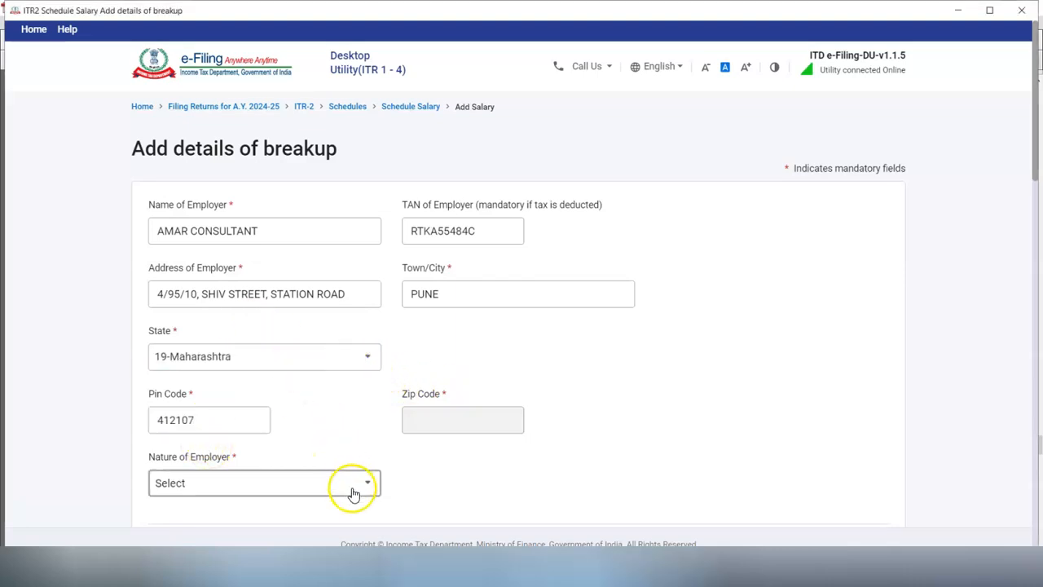
{"action": "left_click", "coordinate": [367, 487]}
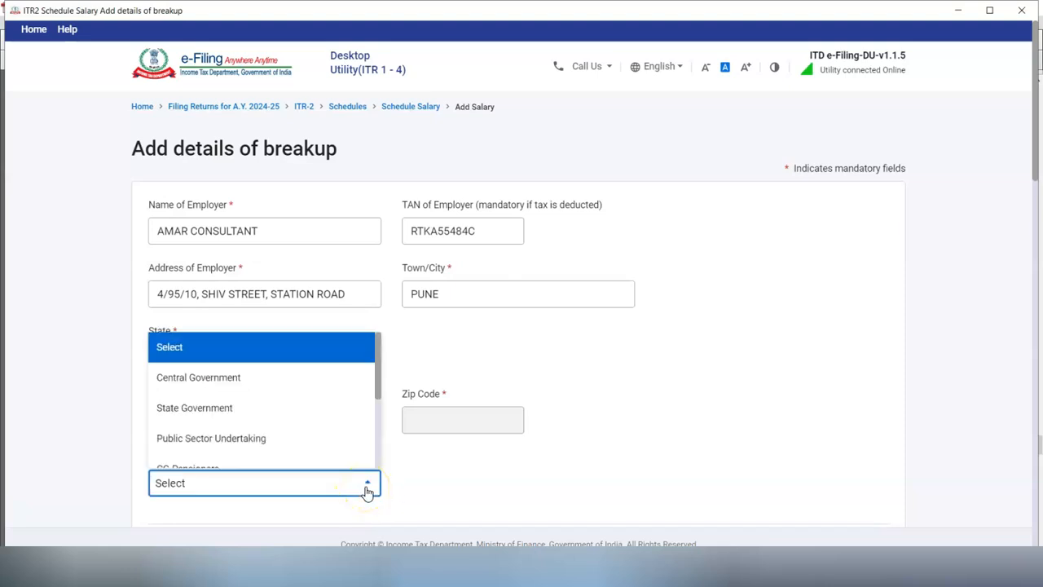
{"action": "scroll", "coordinate": [245, 444], "scroll_direction": "down", "scroll_amount": 5}
{"action": "left_click", "coordinate": [205, 461]}
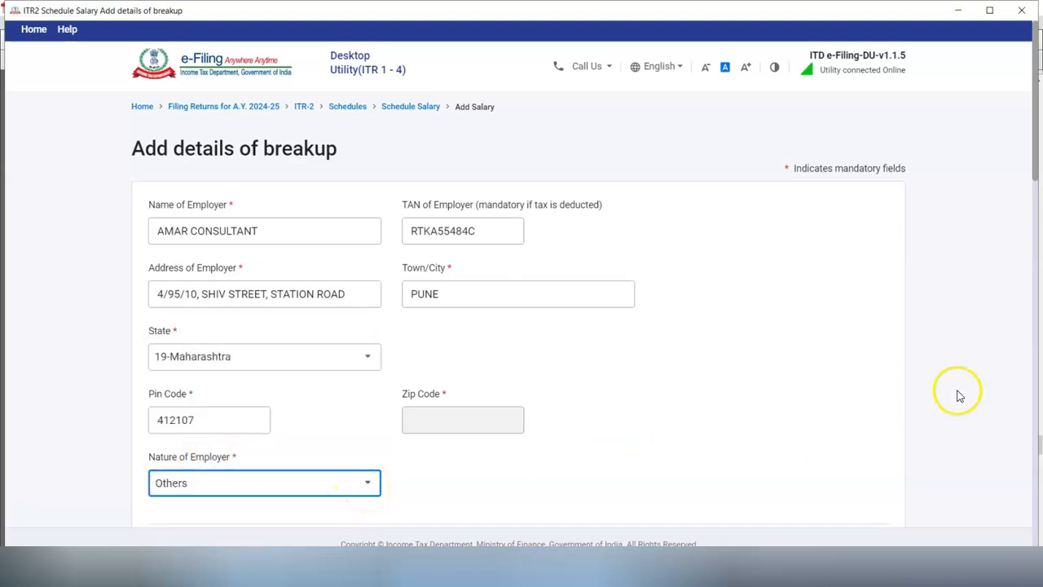
{"action": "scroll", "coordinate": [957, 393], "scroll_direction": "down", "scroll_amount": 4}
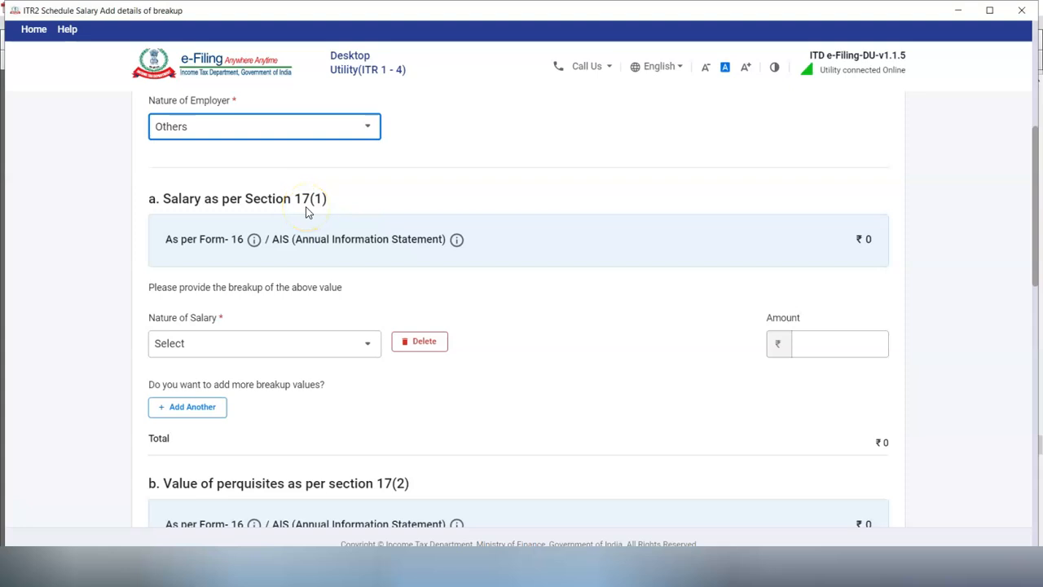
Step: Add salary breakup rows: Basic salary, conveyance allowance 34000 and house rent allowance 46000
{"action": "left_click", "coordinate": [367, 347]}
{"action": "left_click", "coordinate": [261, 438]}
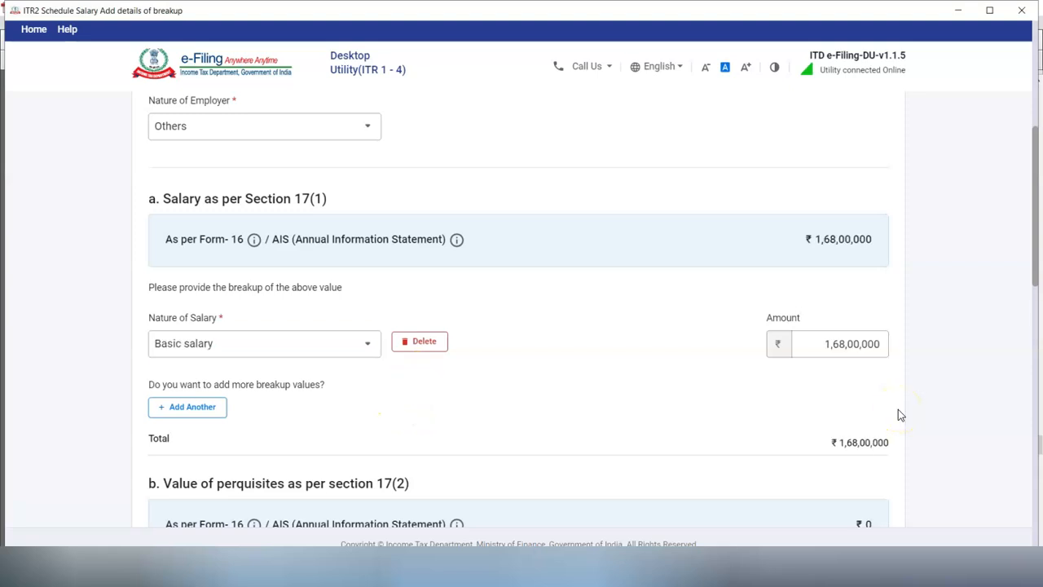
{"action": "left_click", "coordinate": [187, 407]}
{"action": "left_click", "coordinate": [826, 415]}
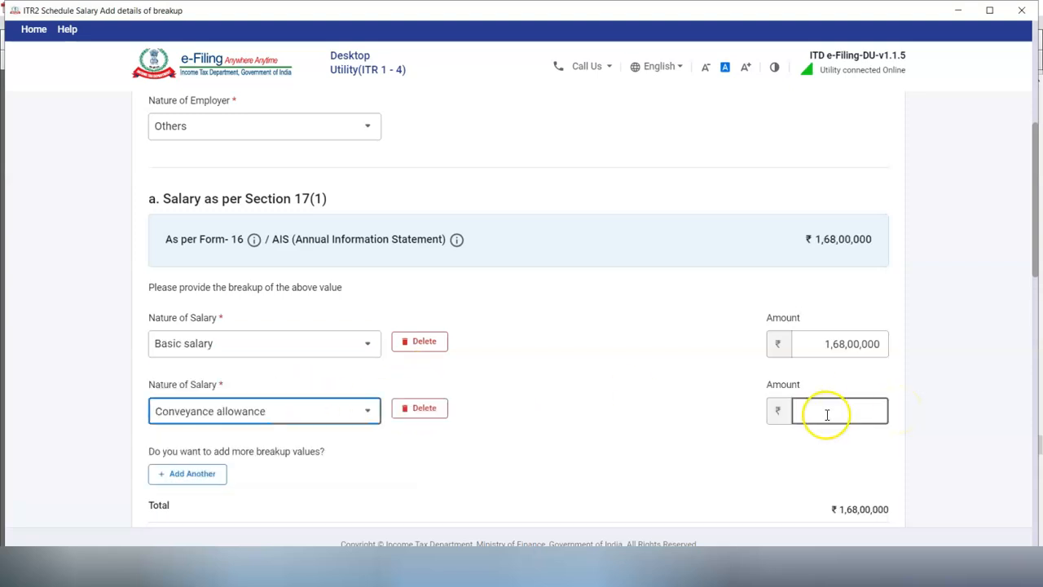
{"action": "type", "text": "34000"}
{"action": "left_click", "coordinate": [530, 400]}
{"action": "left_click", "coordinate": [188, 472]}
{"action": "left_click", "coordinate": [797, 481]}
{"action": "type", "text": "460000"}
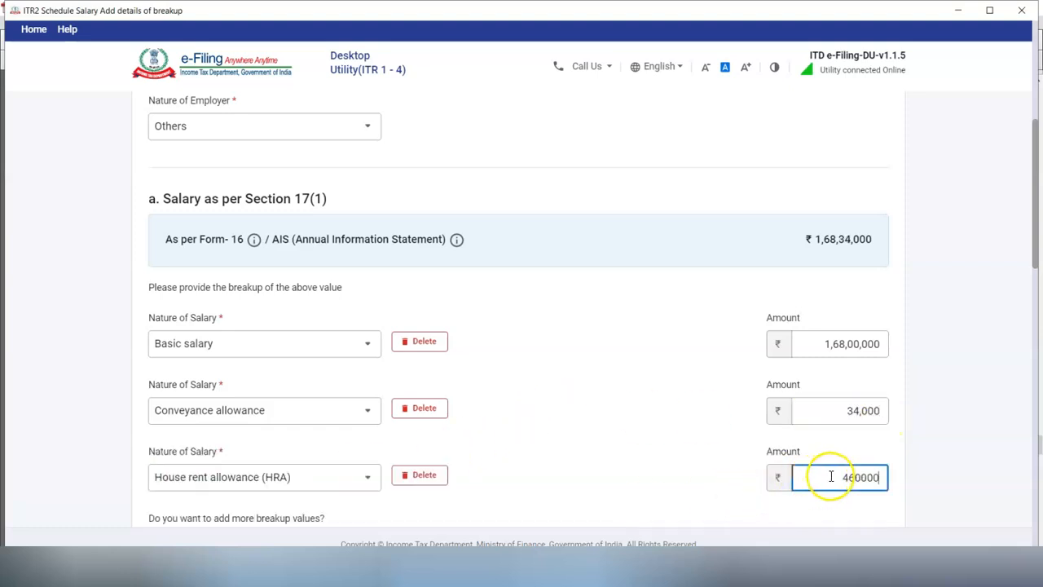
Step: Fill the Children Education Allowance, Other Allowance and 18,000 leave encashment amounts
{"action": "left_click", "coordinate": [899, 436]}
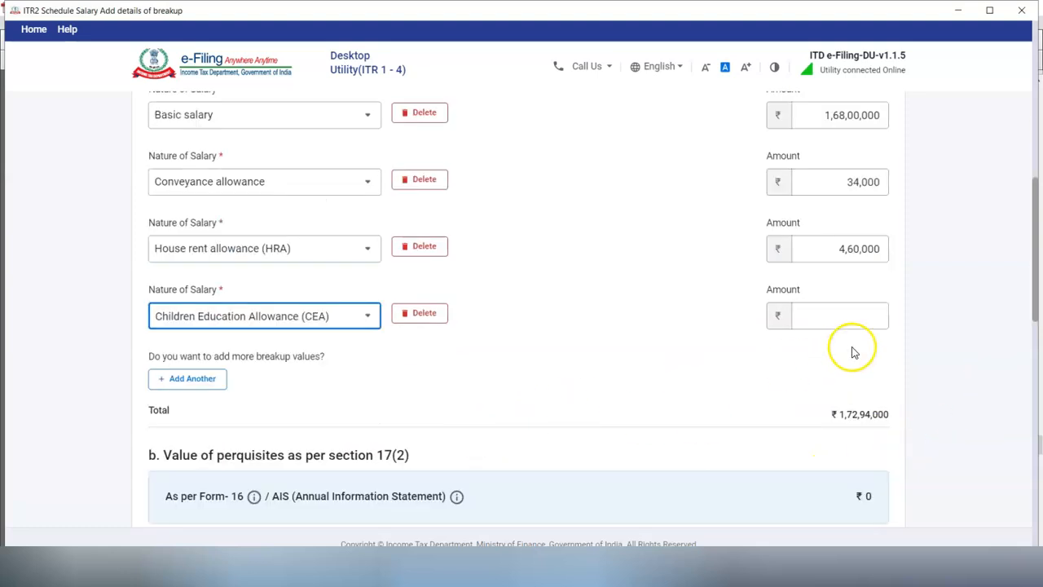
{"action": "left_click", "coordinate": [873, 320]}
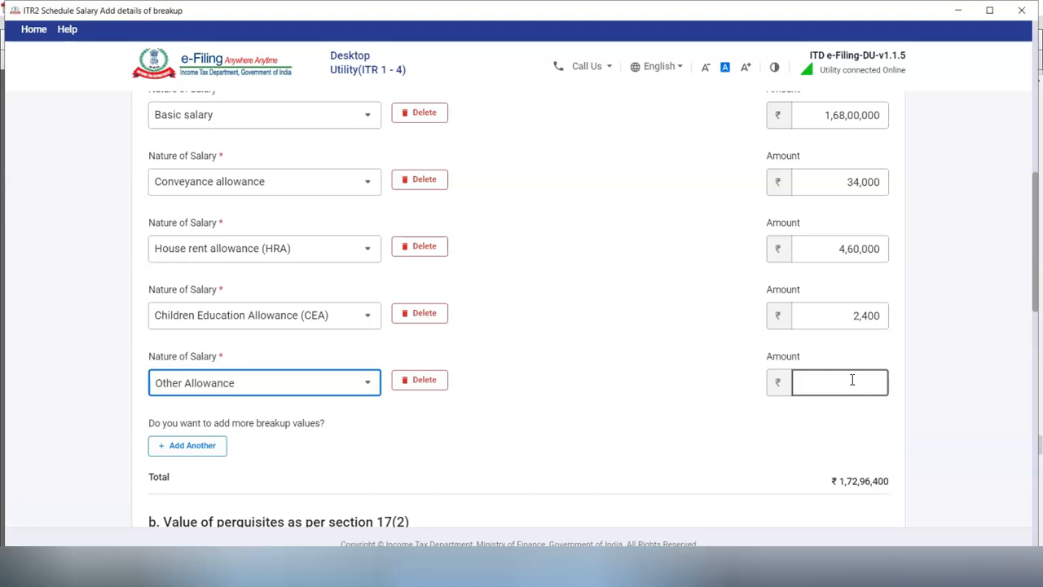
{"action": "left_click", "coordinate": [853, 379]}
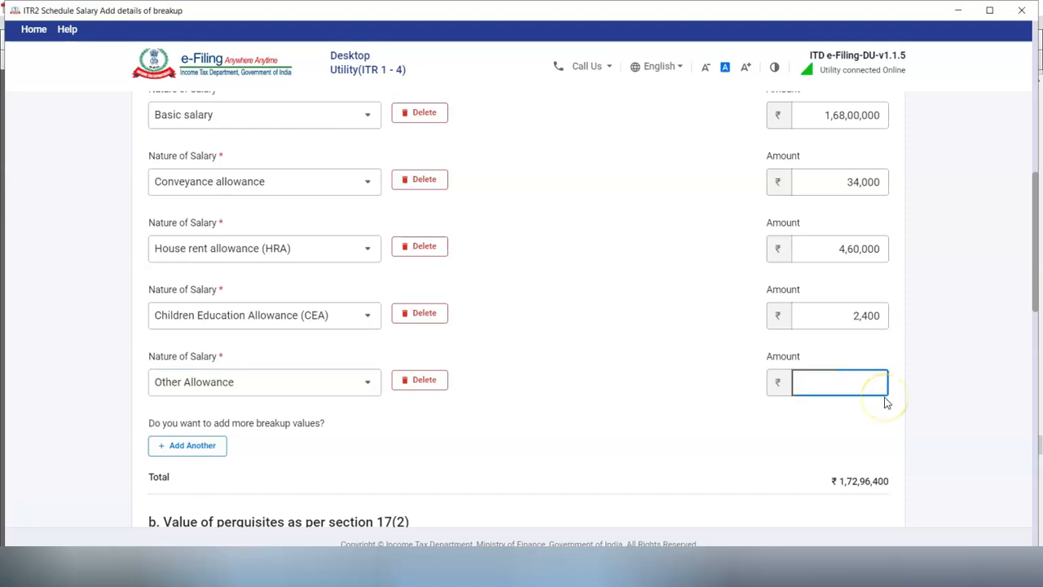
{"action": "type", "text": "37,200"}
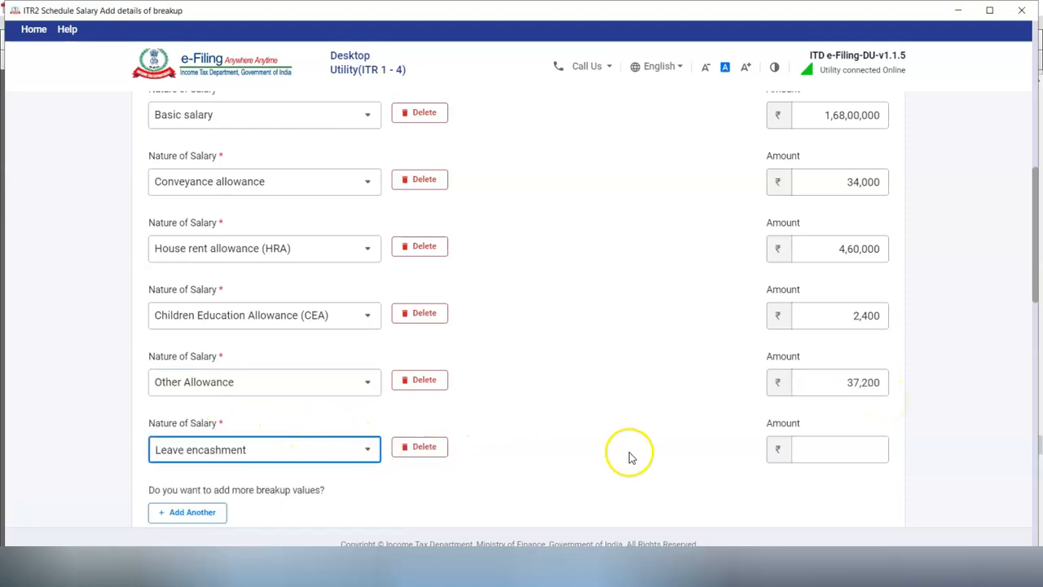
{"action": "left_click", "coordinate": [852, 447]}
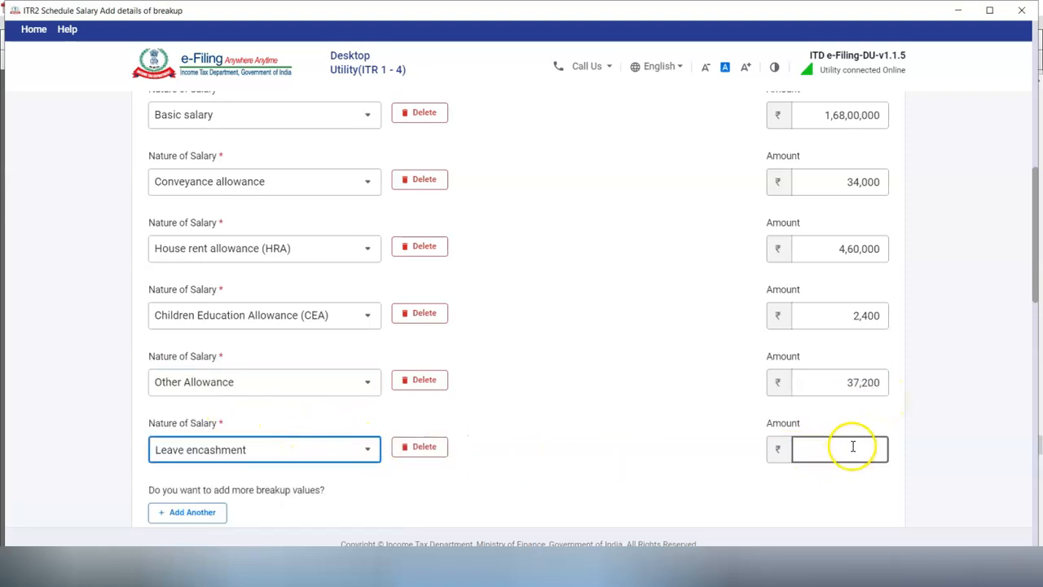
{"action": "type", "text": "18,000"}
{"action": "left_click_drag", "start_coordinate": [1037, 287], "coordinate": [1036, 328]}
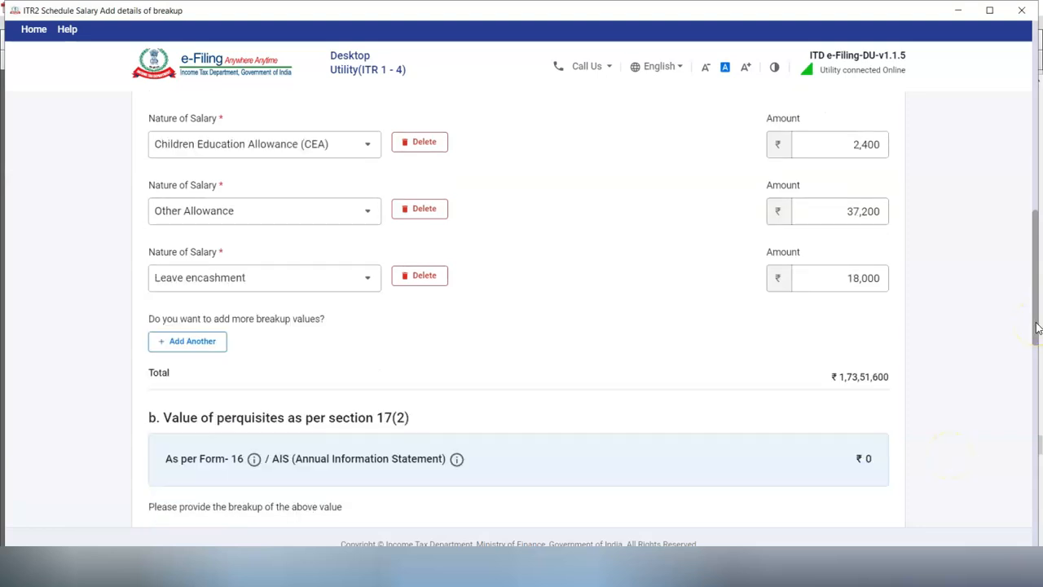
{"action": "left_click_drag", "start_coordinate": [1037, 327], "coordinate": [1030, 350]}
Step: Add a 58,000 free or concessional travel perquisite and delete the empty profit-in-lieu-of-salary row
{"action": "left_click", "coordinate": [361, 461]}
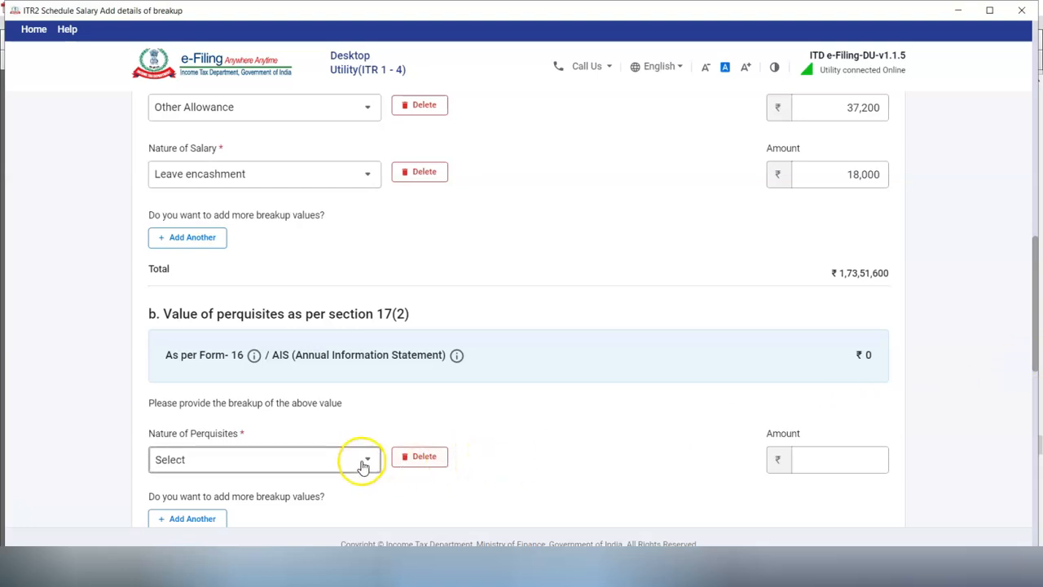
{"action": "left_click", "coordinate": [297, 406]}
{"action": "left_click", "coordinate": [843, 455]}
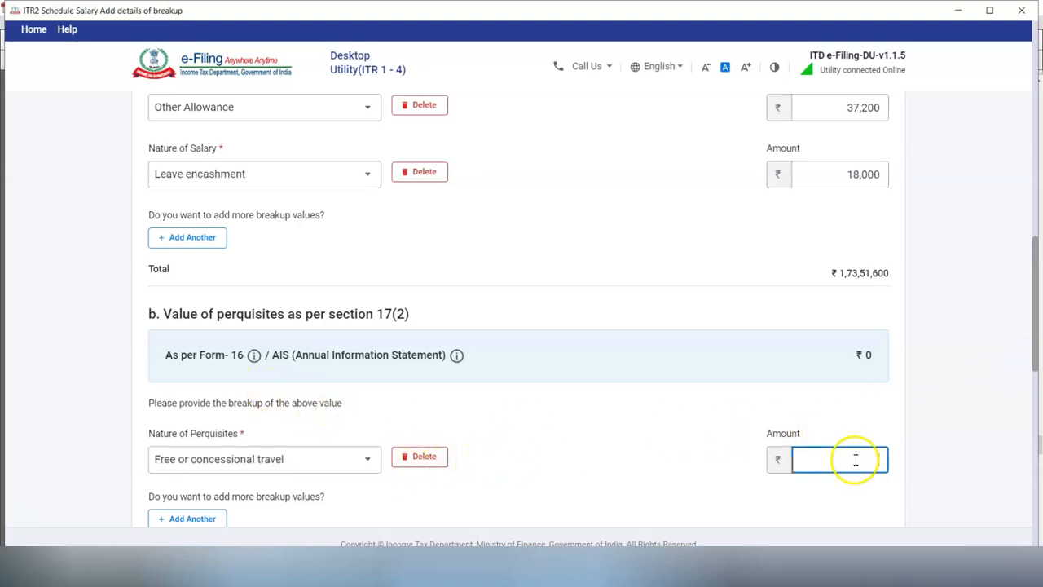
{"action": "scroll", "coordinate": [924, 474], "scroll_direction": "down", "scroll_amount": 4}
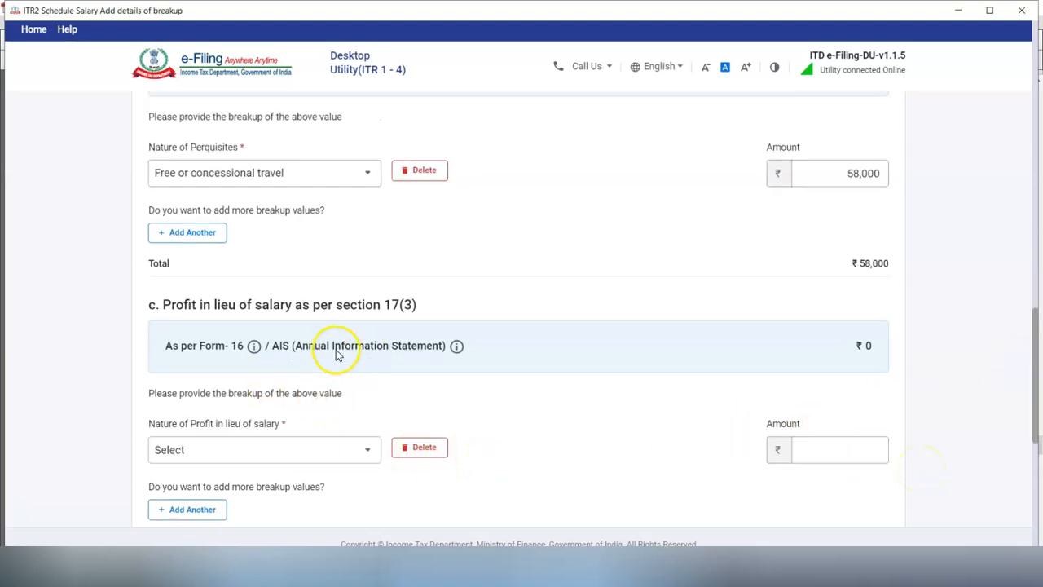
{"action": "left_click", "coordinate": [422, 449]}
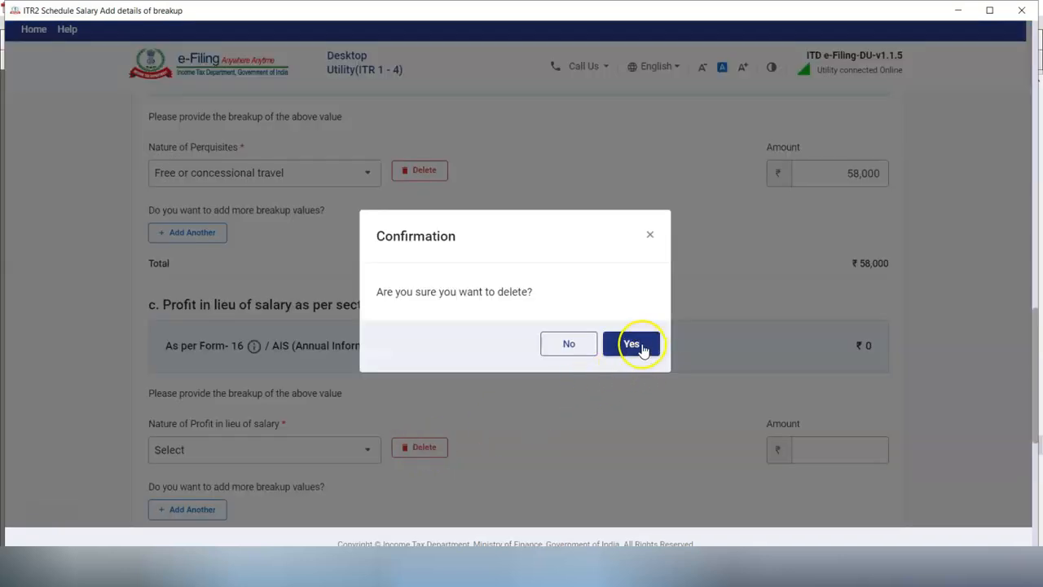
{"action": "left_click", "coordinate": [642, 349]}
{"action": "scroll", "coordinate": [1031, 444], "scroll_direction": "down", "scroll_amount": 5}
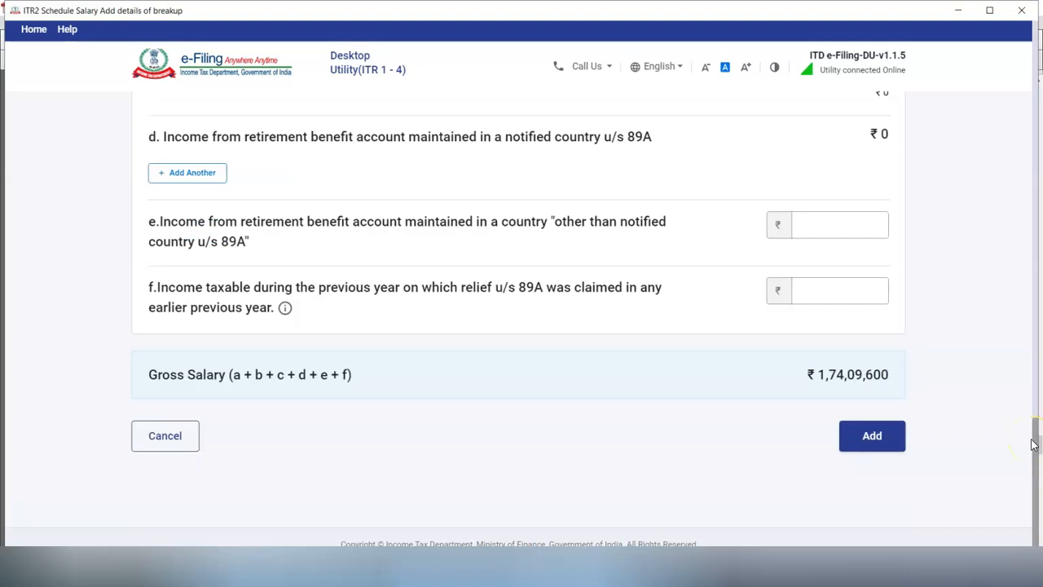
Step: Add the salary breakup to the schedule and expand section 3, Allowances exempt u/s 10
{"action": "left_click", "coordinate": [865, 424]}
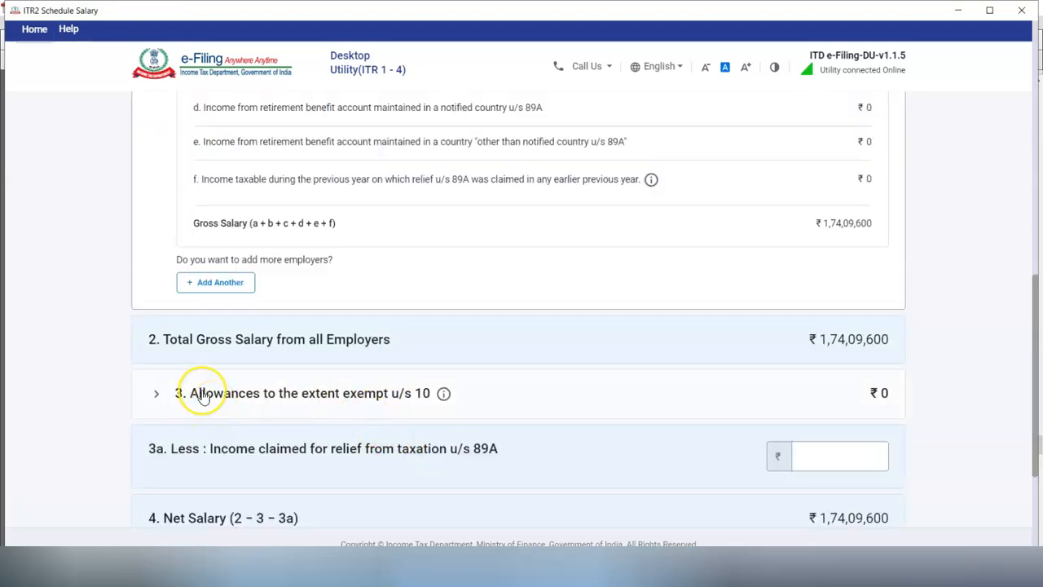
{"action": "left_click", "coordinate": [202, 394]}
{"action": "scroll", "coordinate": [202, 390], "scroll_direction": "down", "scroll_amount": 3}
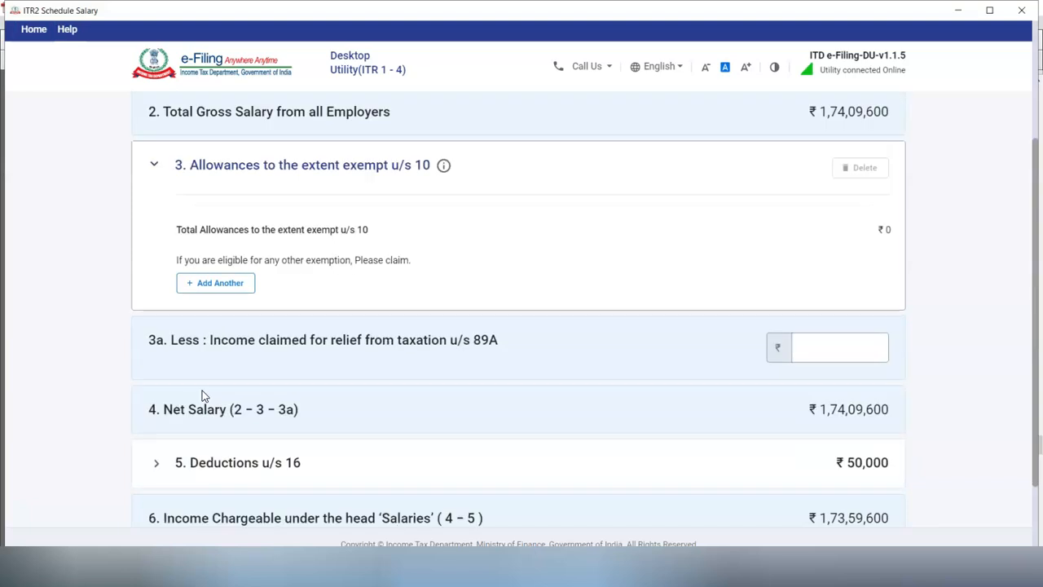
Step: Add exempt allowances Sec 10(14)(i) of 8,000 and Sec 10(14)(ii) transport allowance of 2,400
{"action": "left_click", "coordinate": [232, 285]}
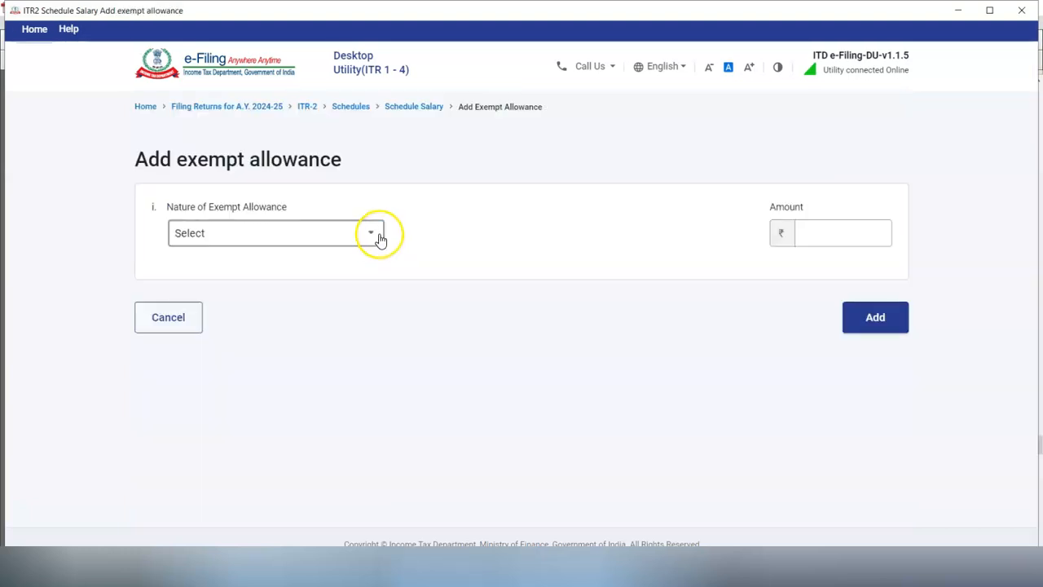
{"action": "left_click", "coordinate": [373, 233]}
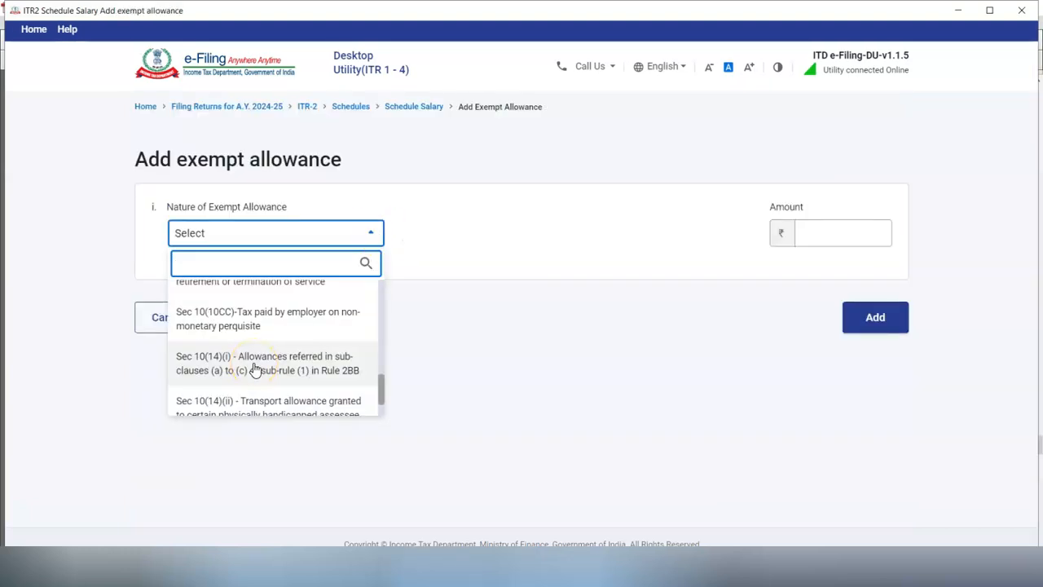
{"action": "left_click", "coordinate": [256, 370]}
{"action": "left_click", "coordinate": [834, 234]}
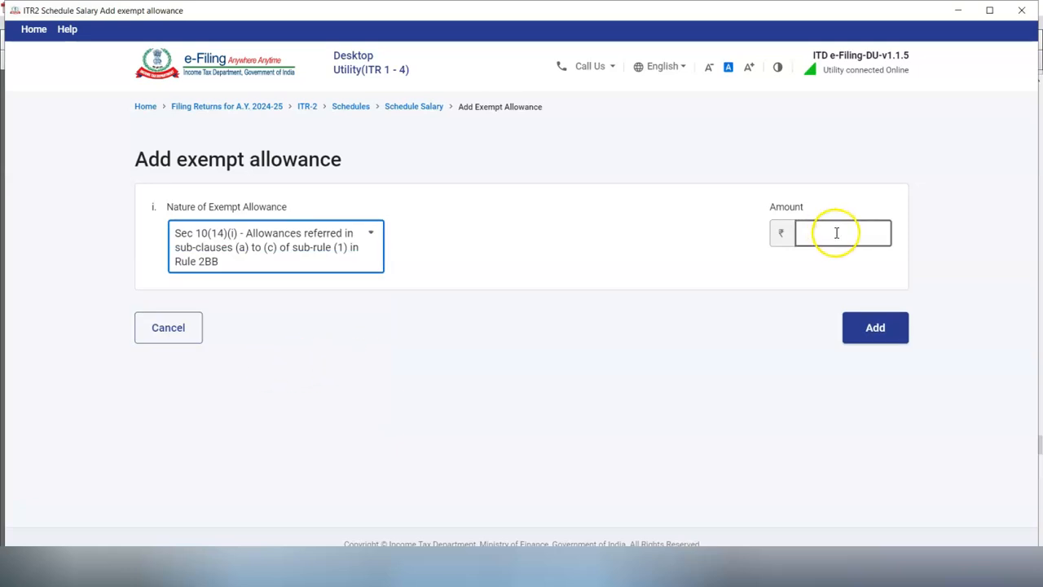
{"action": "type", "text": "8000"}
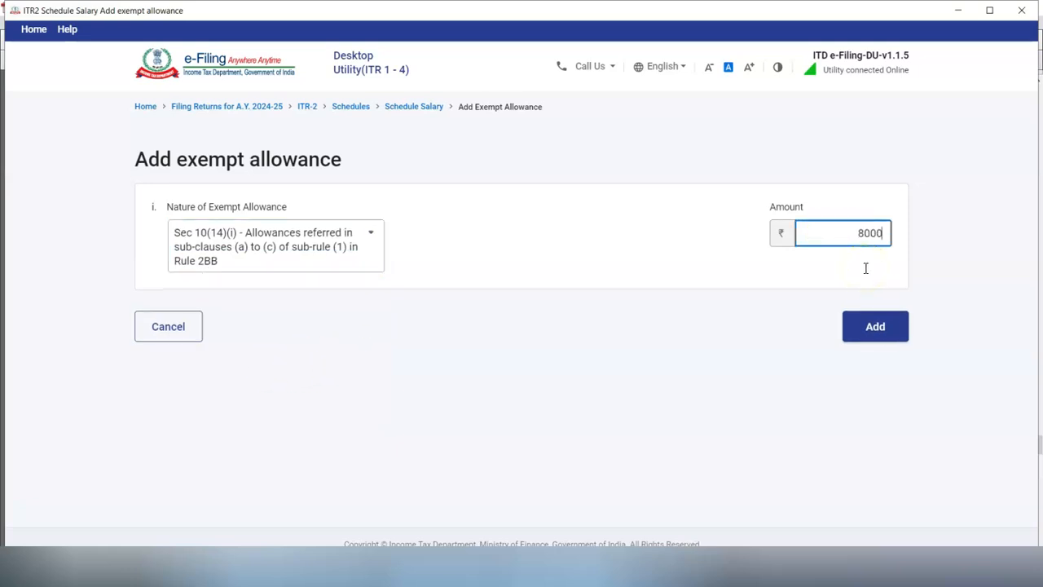
{"action": "left_click", "coordinate": [866, 326]}
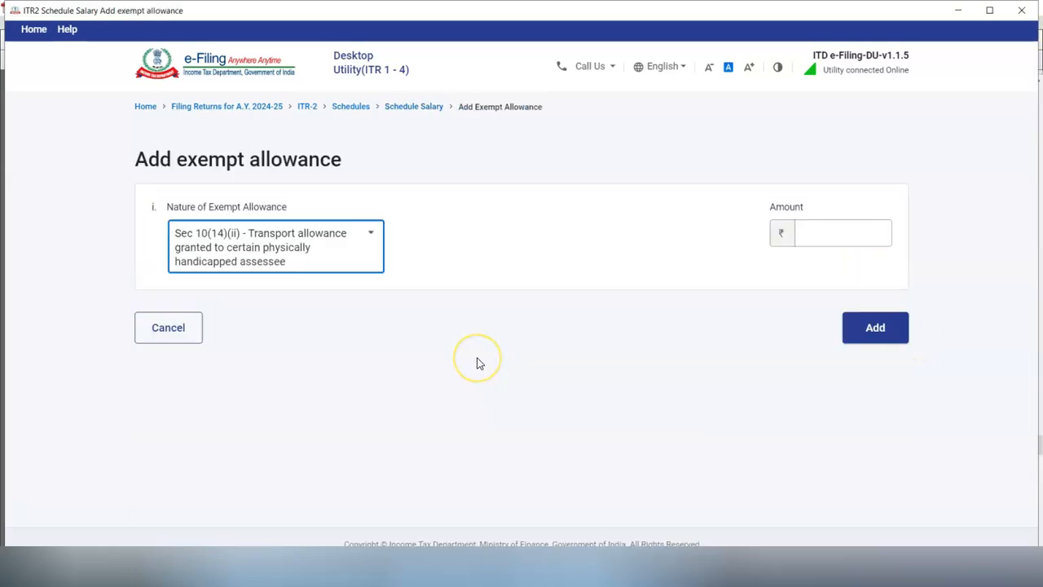
{"action": "left_click", "coordinate": [832, 240]}
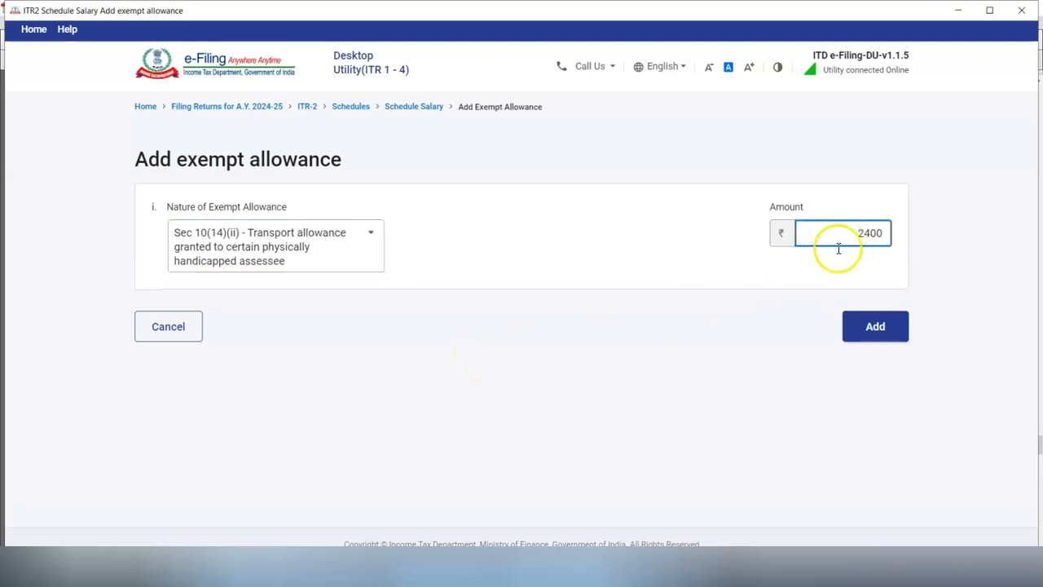
{"action": "left_click", "coordinate": [887, 337]}
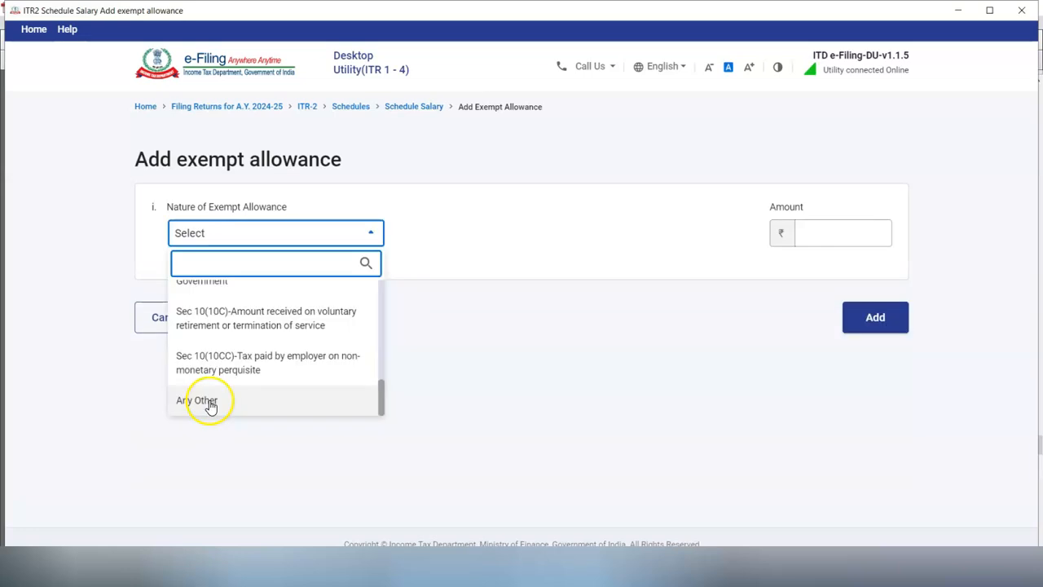
Step: Add Any Other allowance 'LEAVE TRAVEL CONCESSION' of 52,000 and confirm Schedule Salary
{"action": "left_click", "coordinate": [207, 403]}
{"action": "left_click", "coordinate": [215, 301]}
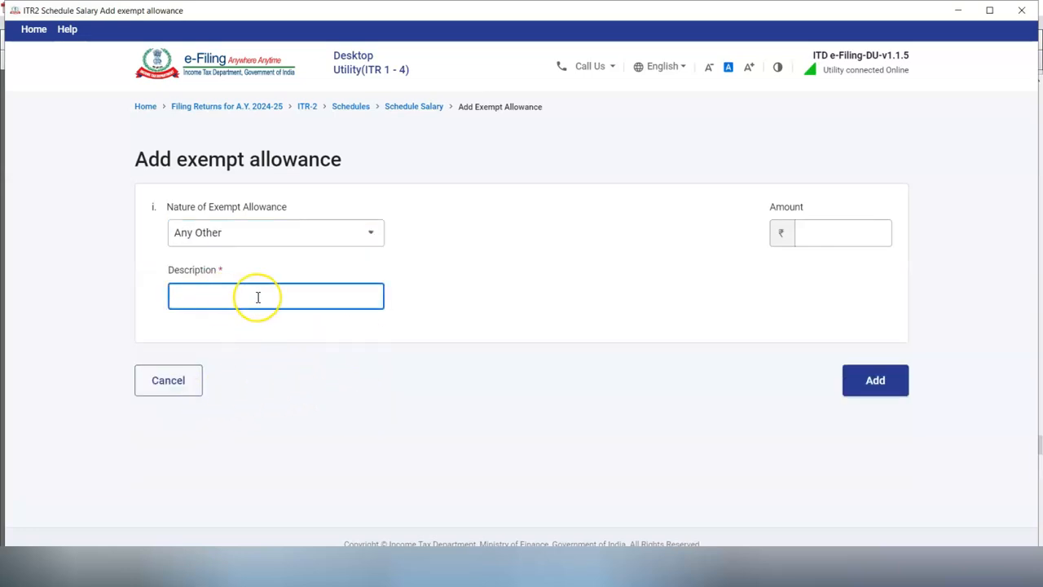
{"action": "type", "text": "LEAVE TRAVEL CONCESSION"}
{"action": "left_click", "coordinate": [833, 238]}
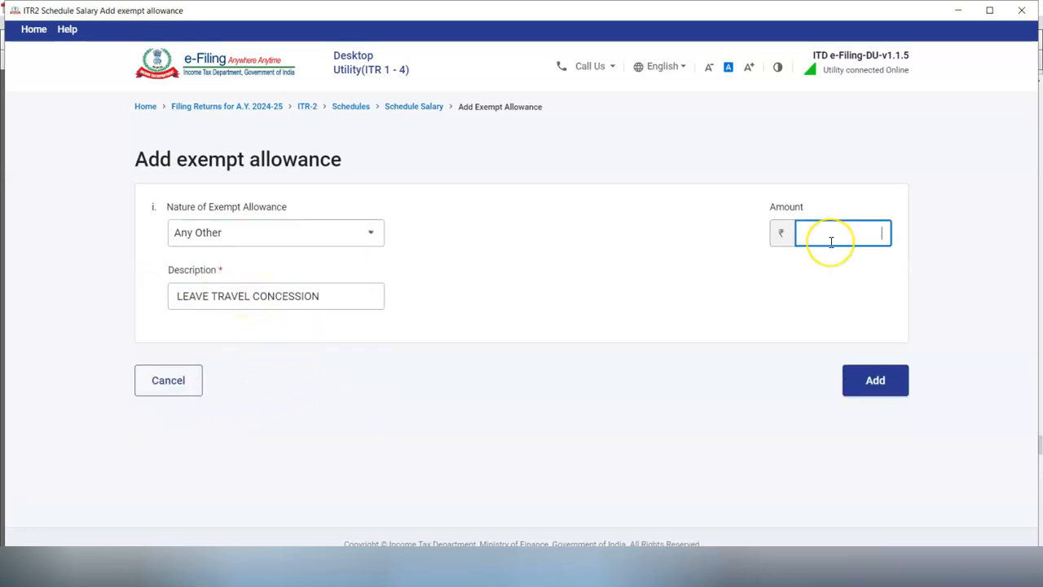
{"action": "type", "text": "52000"}
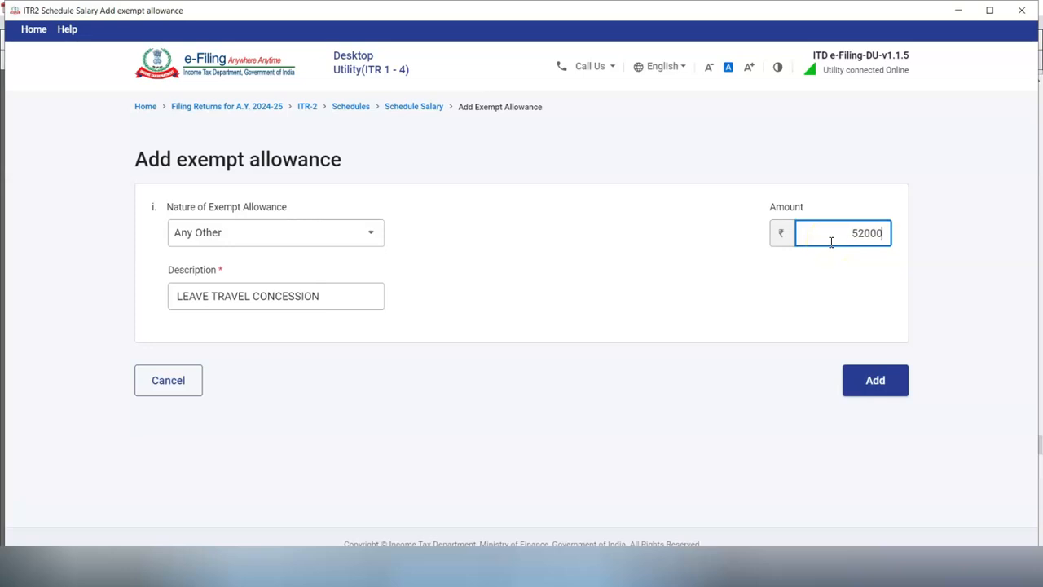
{"action": "left_click", "coordinate": [823, 409]}
{"action": "left_click", "coordinate": [864, 389]}
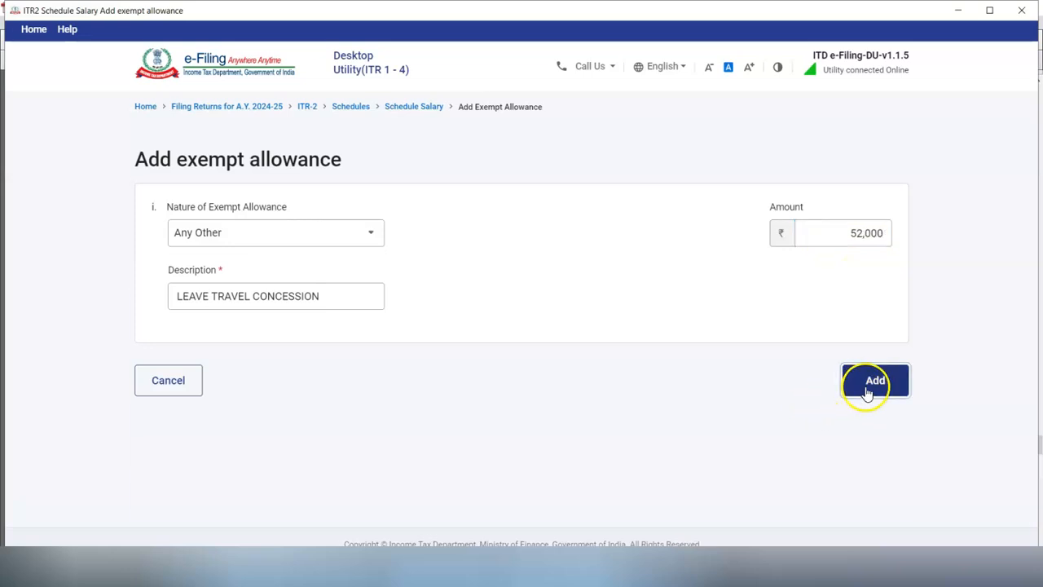
{"action": "left_click_drag", "start_coordinate": [1041, 474], "coordinate": [1041, 544]}
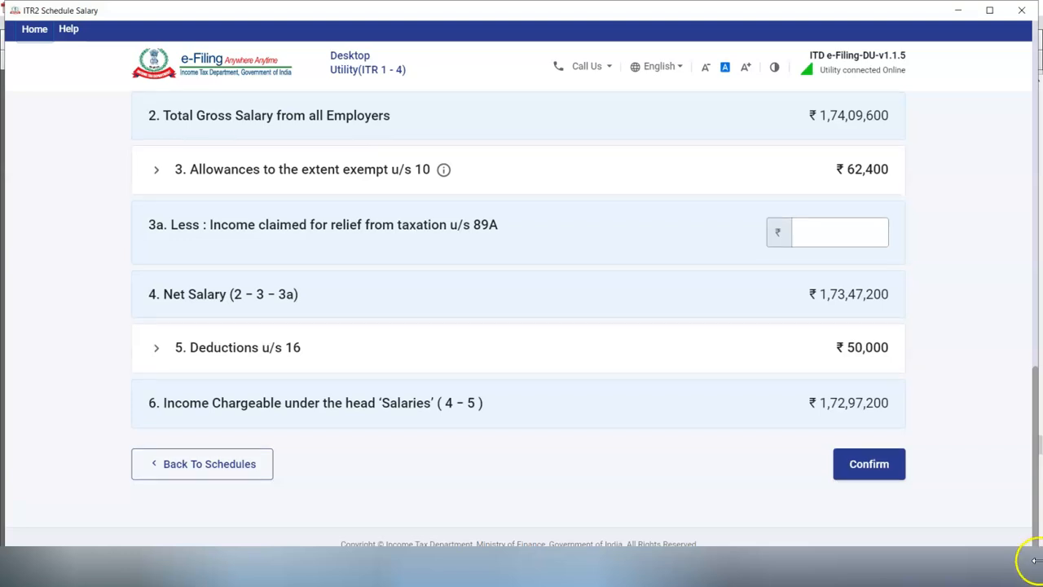
{"action": "left_click", "coordinate": [867, 466]}
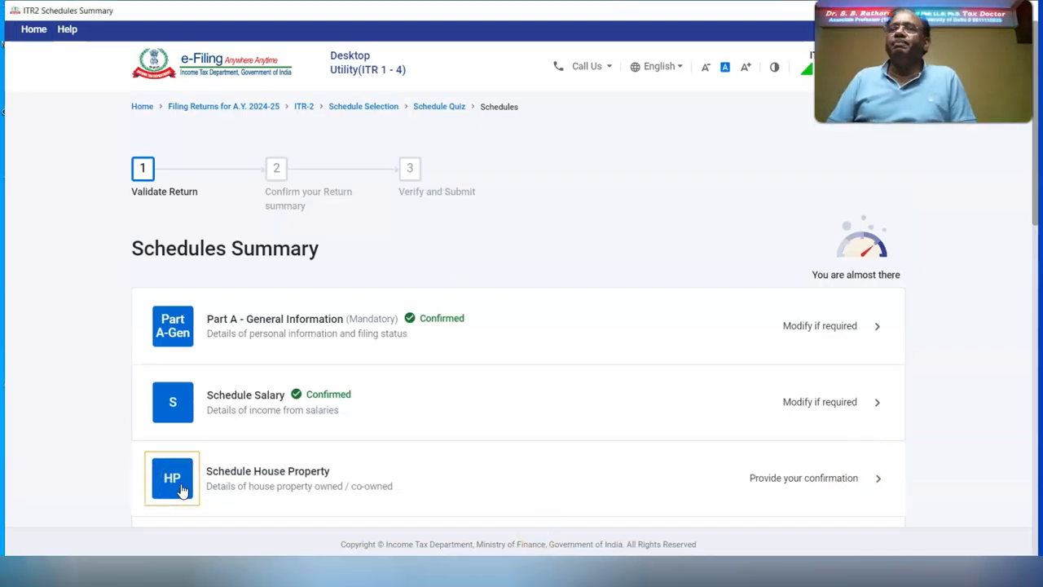
{"action": "left_click", "coordinate": [183, 490]}
Step: Add a self-occupied house property in PUNE, owned by Self and not co-owned, and save it
{"action": "left_click", "coordinate": [191, 270]}
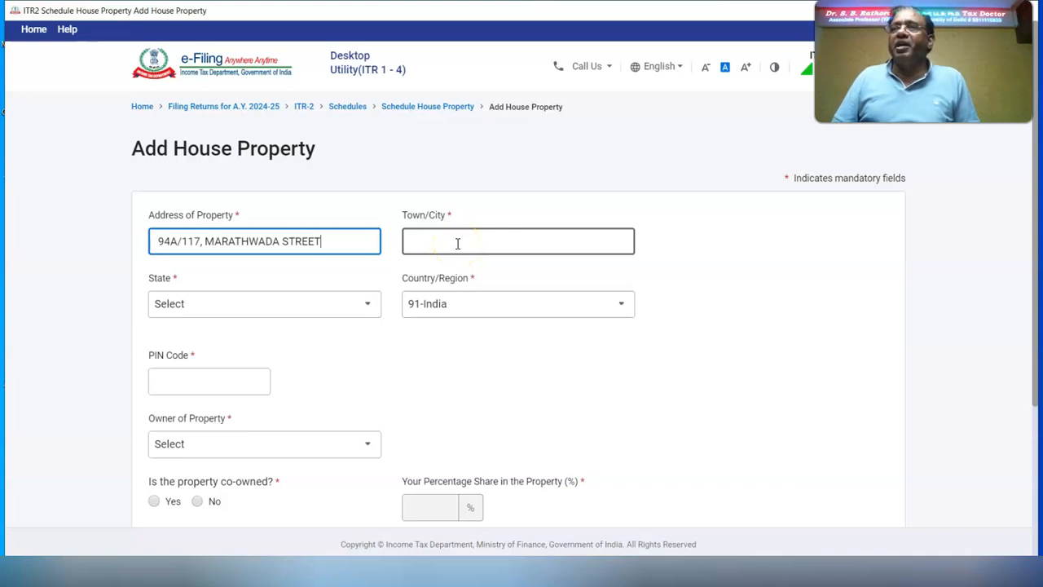
{"action": "left_click", "coordinate": [457, 242]}
{"action": "type", "text": "P"}
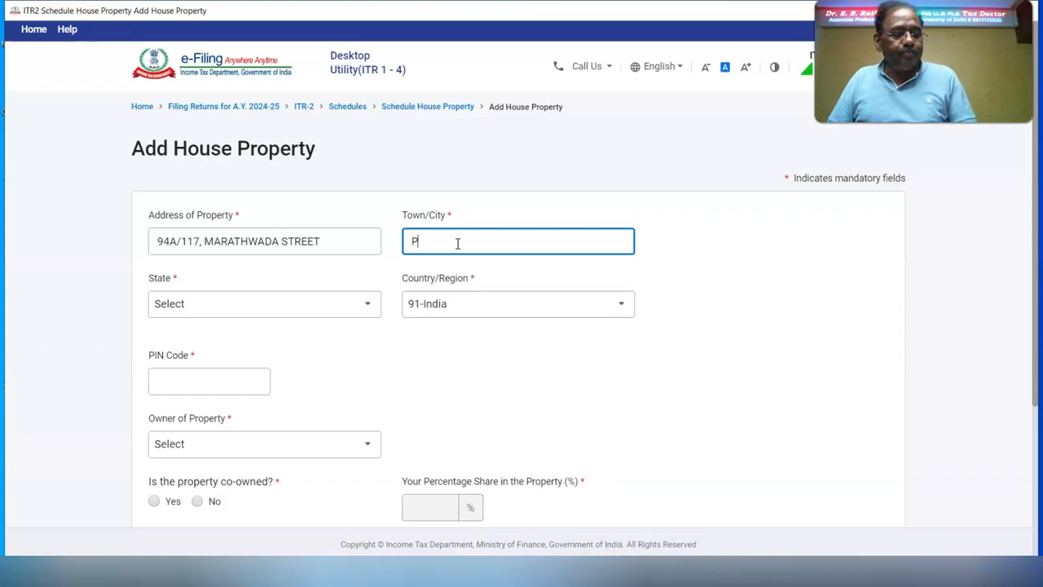
{"action": "type", "text": "UNE"}
{"action": "left_click", "coordinate": [196, 382]}
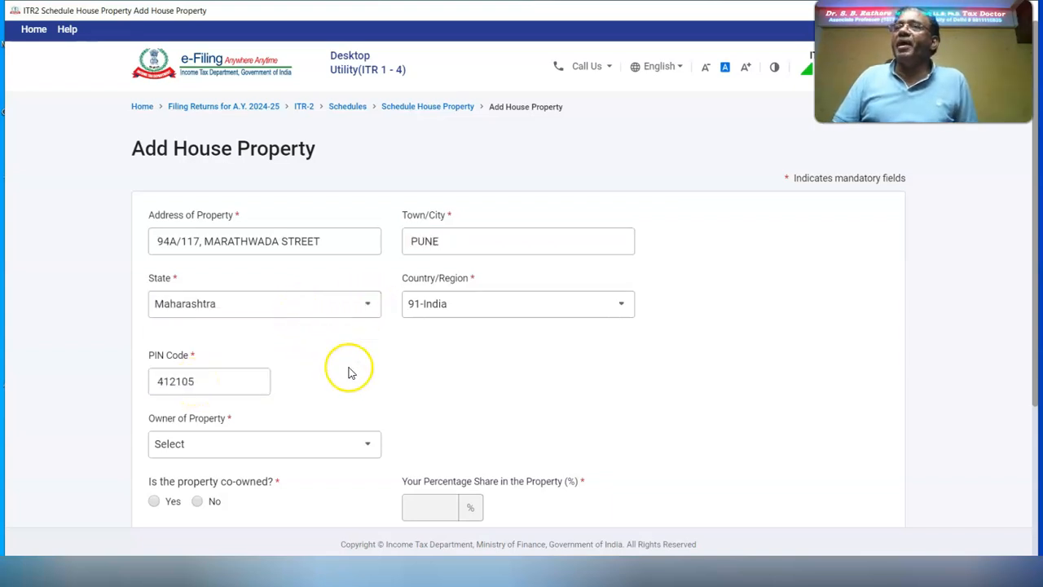
{"action": "left_click", "coordinate": [361, 443]}
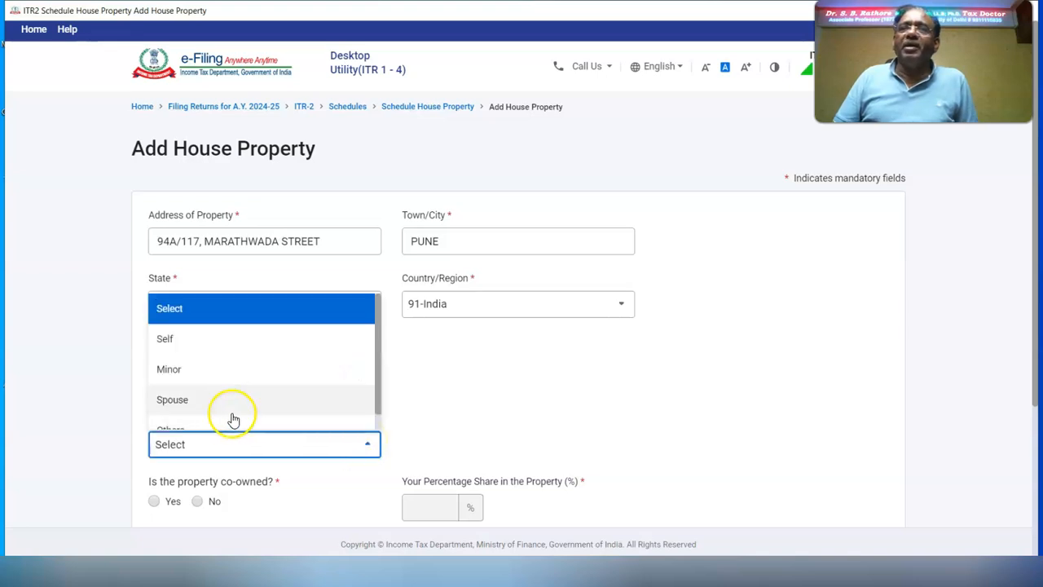
{"action": "left_click", "coordinate": [183, 343]}
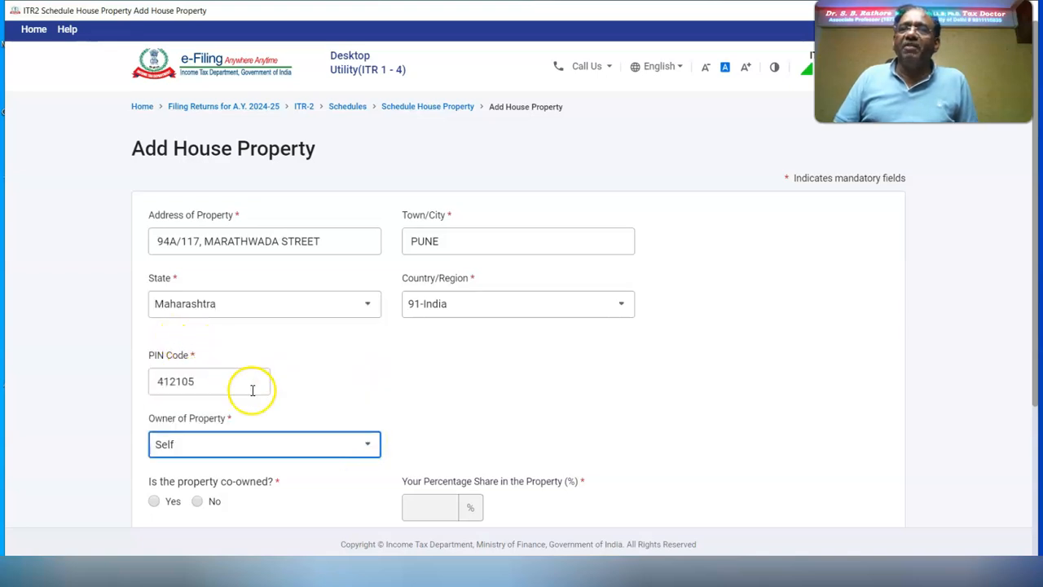
{"action": "left_click", "coordinate": [198, 501]}
{"action": "scroll", "coordinate": [380, 386], "scroll_direction": "down", "scroll_amount": 3}
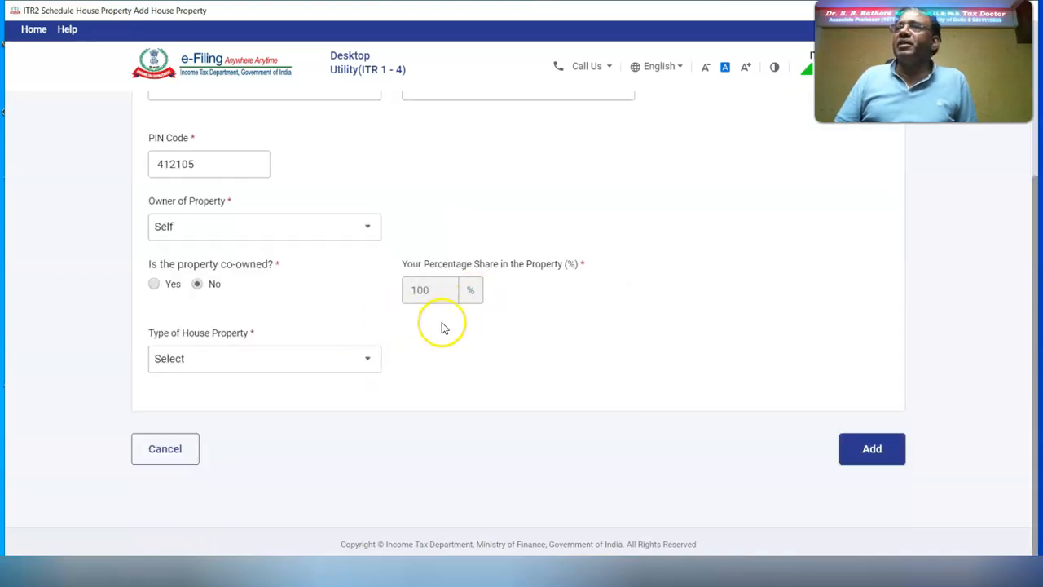
{"action": "left_click", "coordinate": [365, 361]}
{"action": "left_click", "coordinate": [266, 420]}
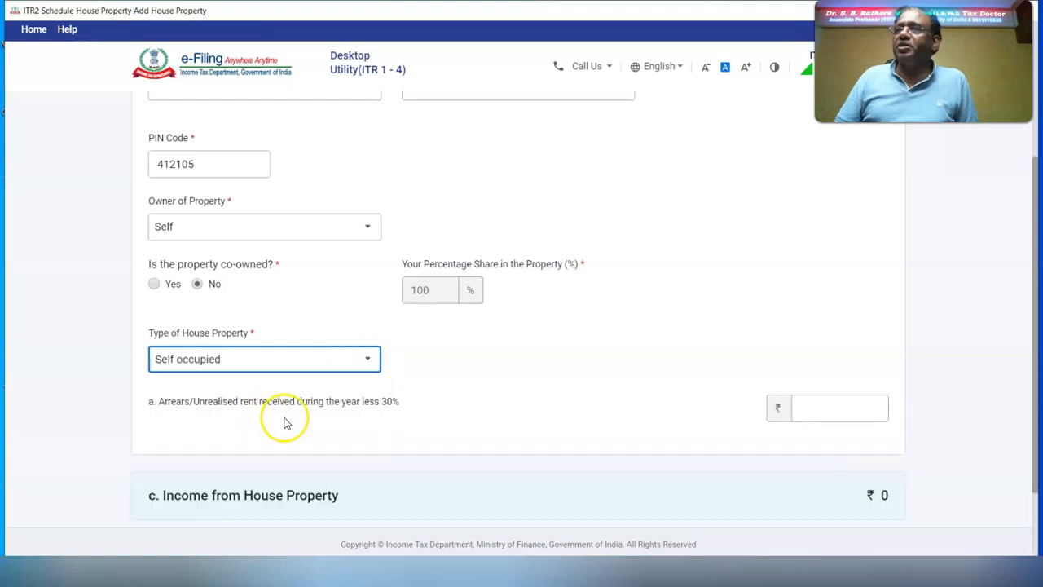
{"action": "scroll", "coordinate": [717, 440], "scroll_direction": "down", "scroll_amount": 2}
{"action": "left_click", "coordinate": [873, 449]}
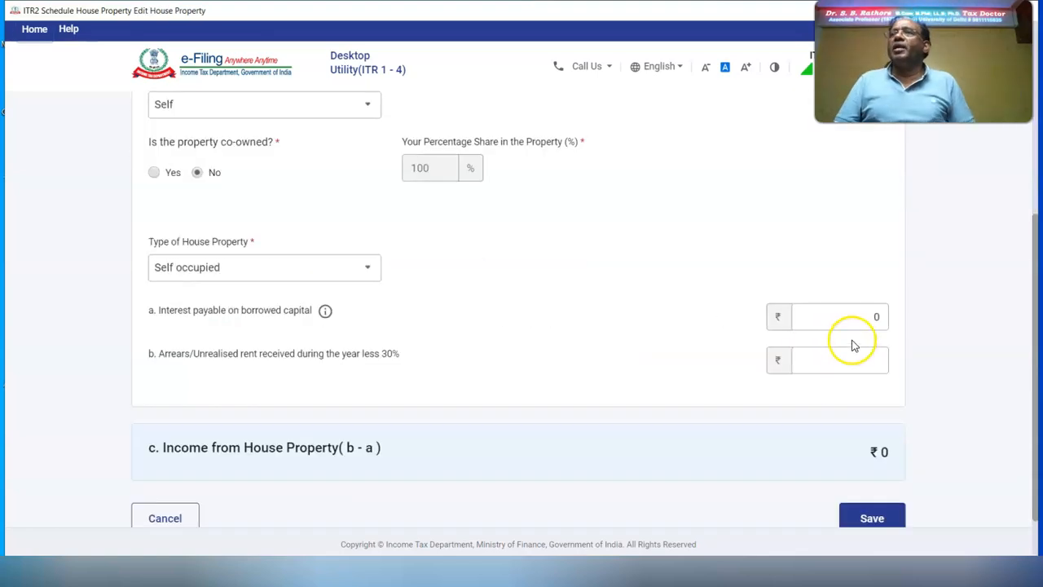
Step: Change the interest on borrowed capital from 2,75,000 to 2,00,000 and save the property
{"action": "left_click", "coordinate": [838, 318]}
{"action": "type", "text": "275000"}
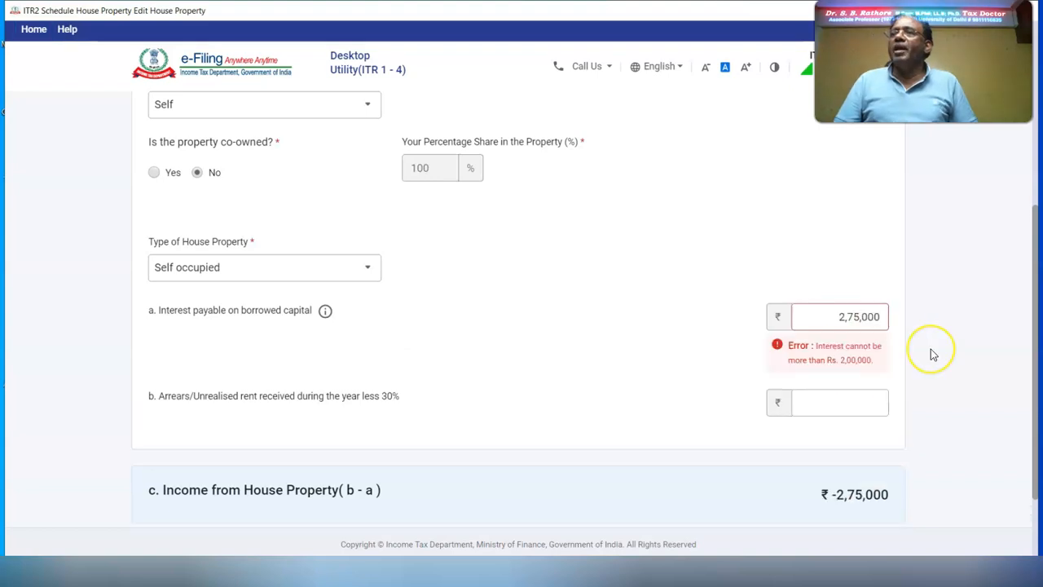
{"action": "left_click_drag", "start_coordinate": [811, 318], "coordinate": [956, 325]}
{"action": "type", "text": "200000"}
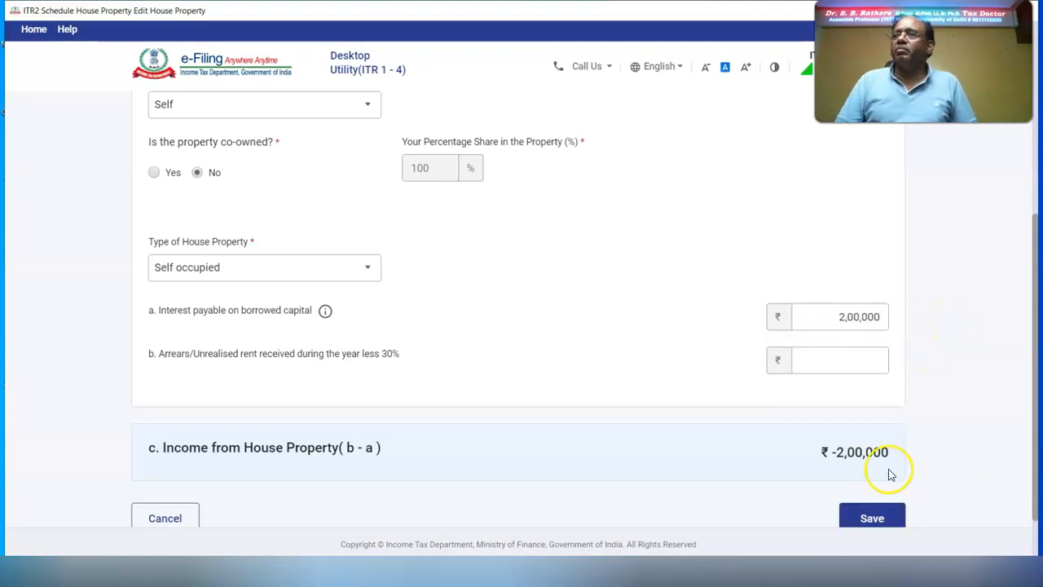
{"action": "left_click", "coordinate": [864, 524]}
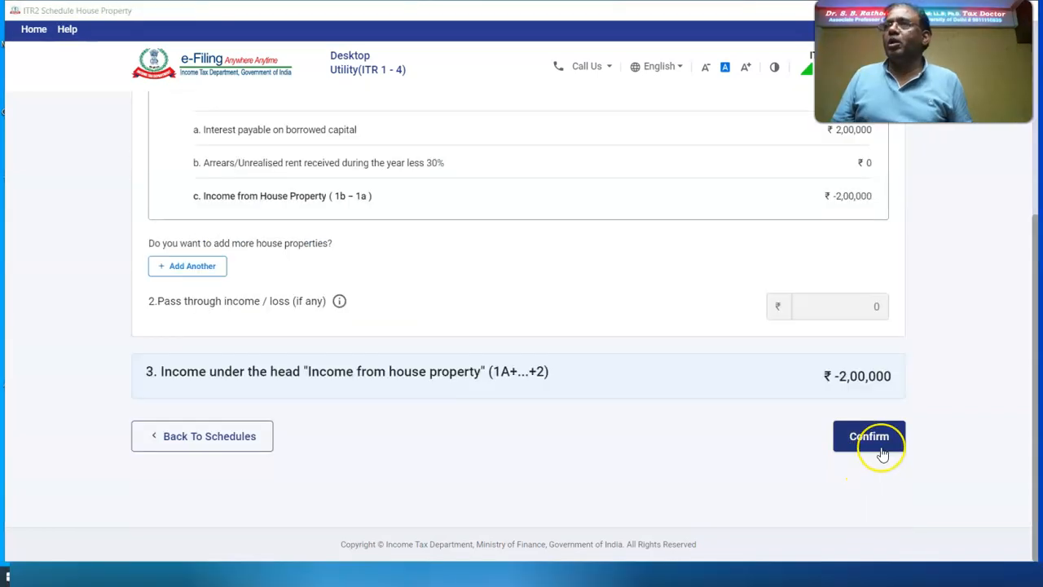
Step: Confirm the house property schedule and start an 'Interest, Gross' entry in Schedule OS
{"action": "left_click", "coordinate": [881, 448]}
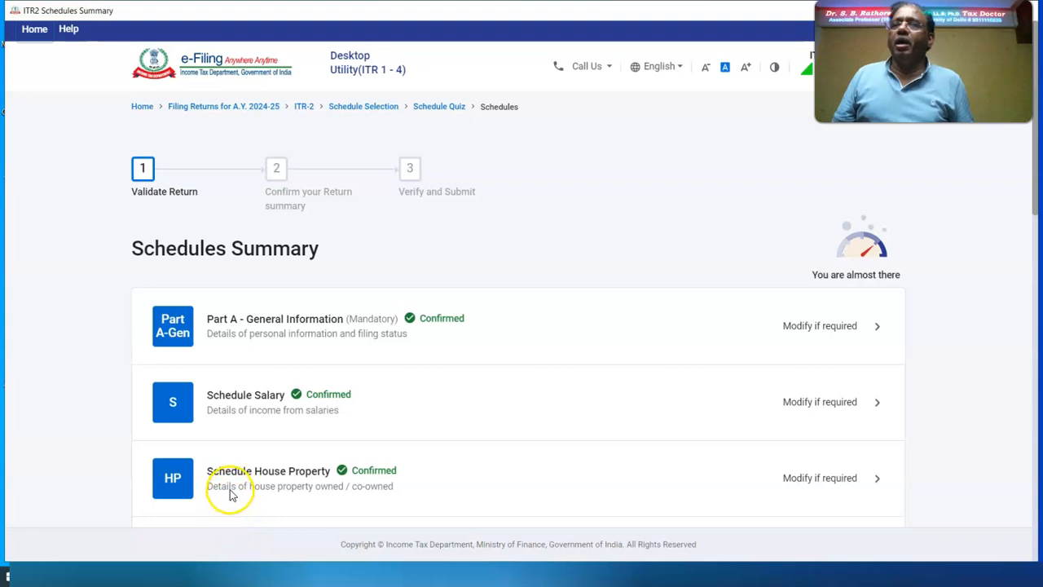
{"action": "scroll", "coordinate": [187, 361], "scroll_direction": "down", "scroll_amount": 2}
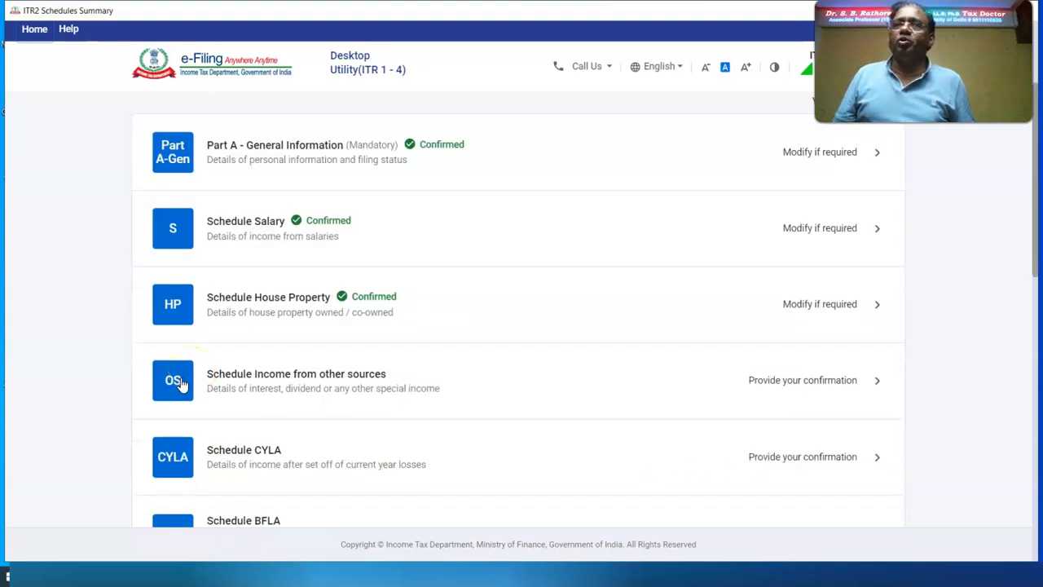
{"action": "left_click", "coordinate": [177, 382]}
{"action": "left_click", "coordinate": [218, 278]}
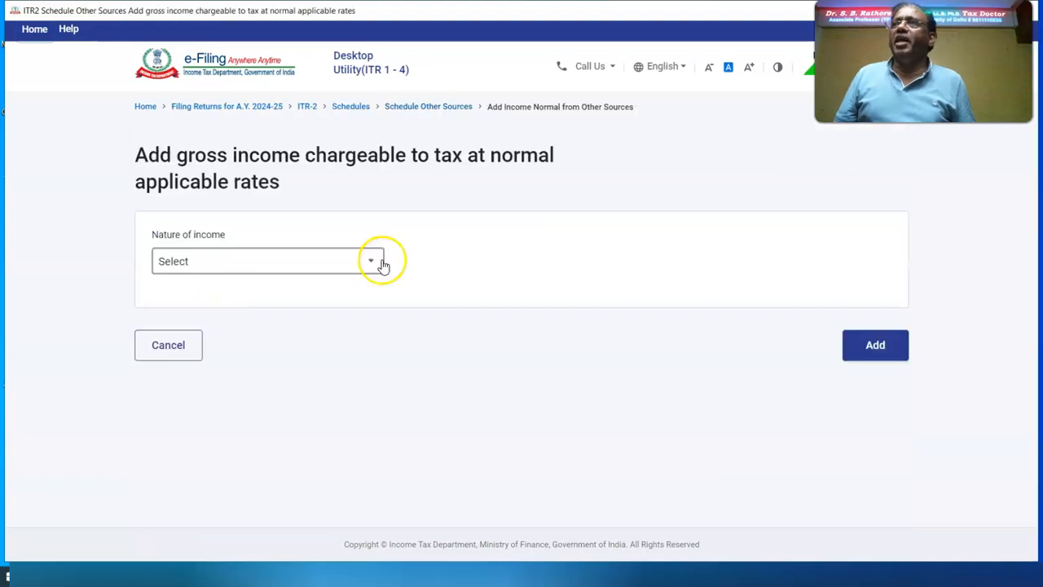
{"action": "left_click", "coordinate": [382, 266]}
{"action": "left_click", "coordinate": [296, 356]}
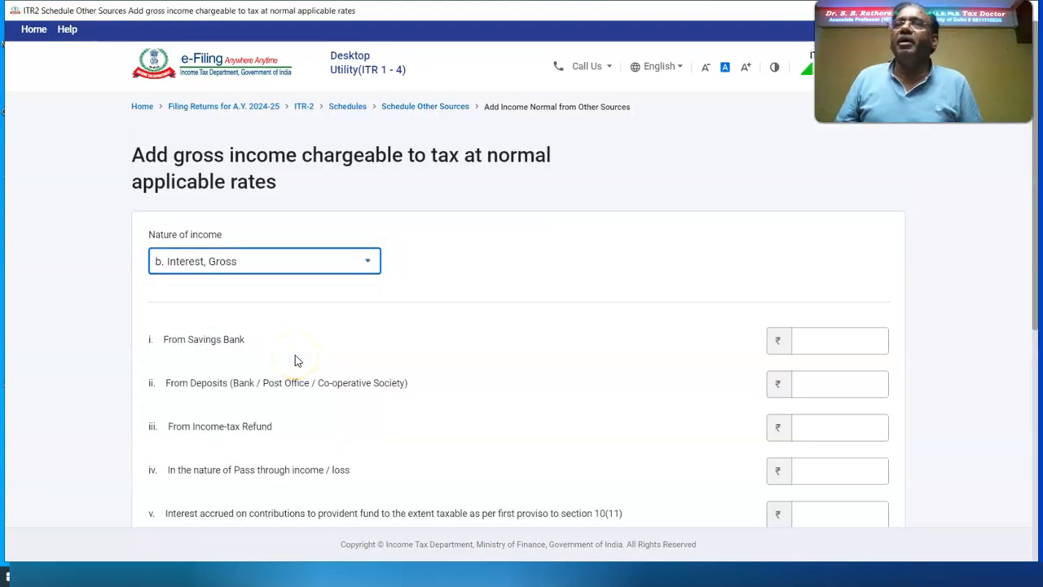
Step: Enter interest of 37,410 savings bank, 10,00,000 deposits and 9,110 refund, and add it
{"action": "left_click", "coordinate": [878, 341]}
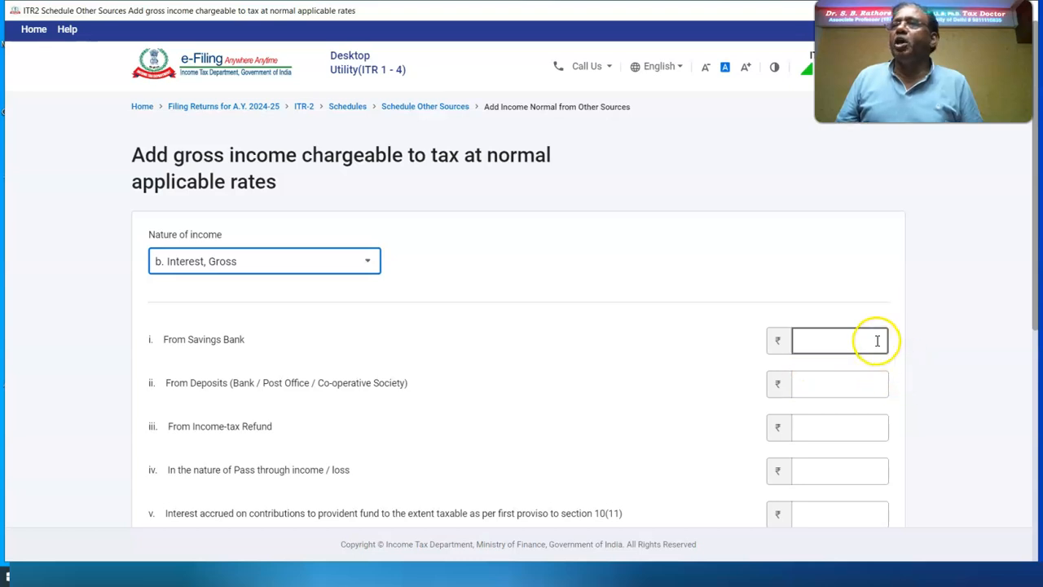
{"action": "type", "text": "37410"}
{"action": "left_click", "coordinate": [845, 378]}
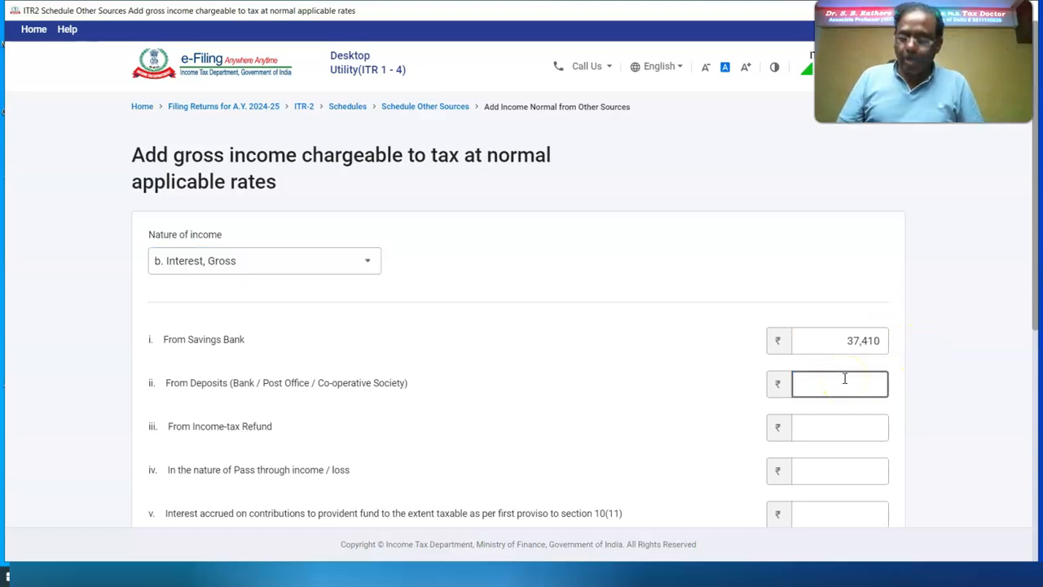
{"action": "type", "text": "1000000"}
{"action": "left_click", "coordinate": [860, 436]}
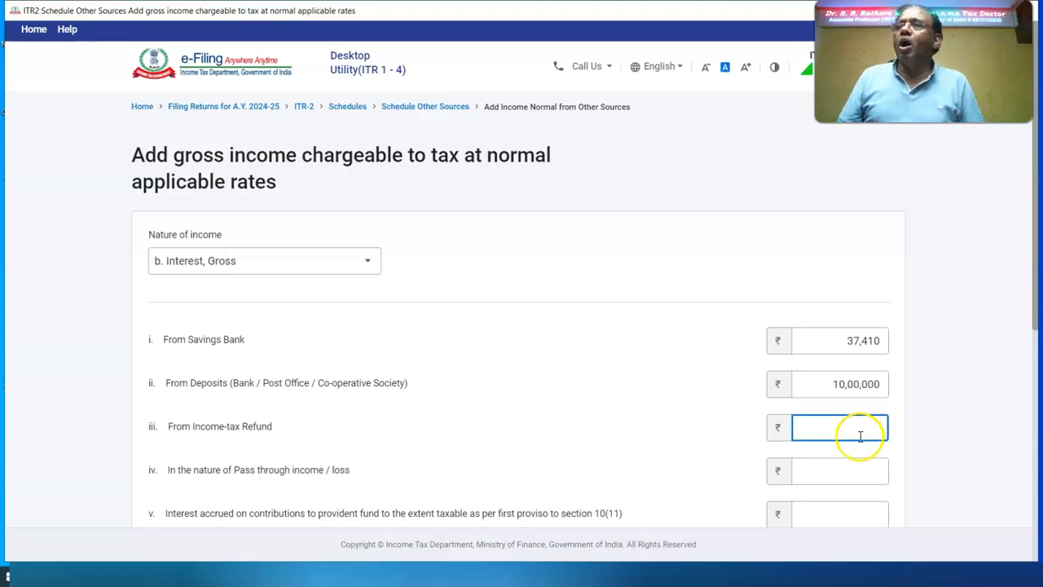
{"action": "left_click", "coordinate": [852, 434]}
{"action": "type", "text": "9110"}
{"action": "scroll", "coordinate": [856, 440], "scroll_direction": "down", "scroll_amount": 5}
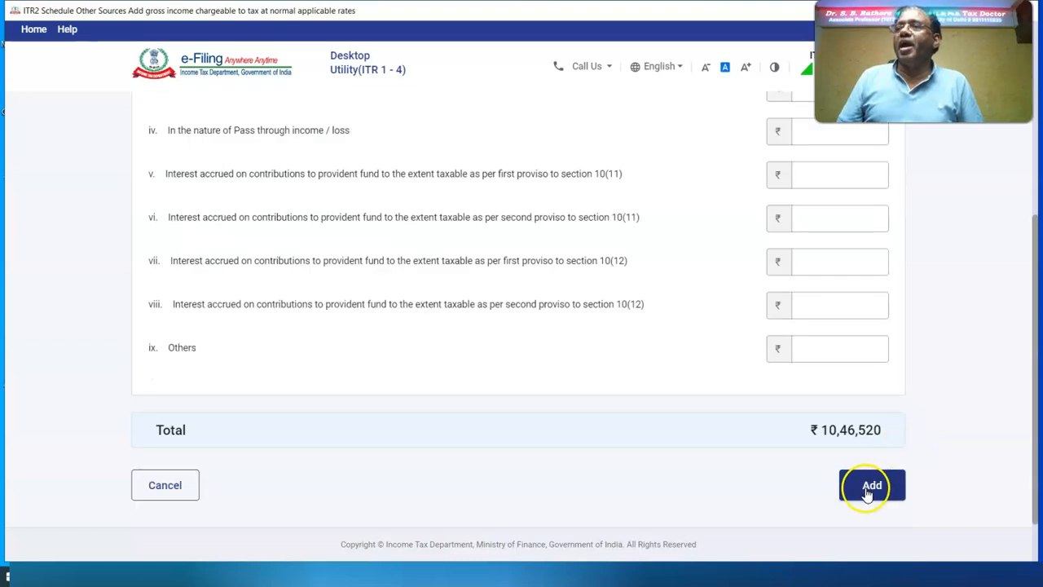
{"action": "left_click", "coordinate": [870, 487]}
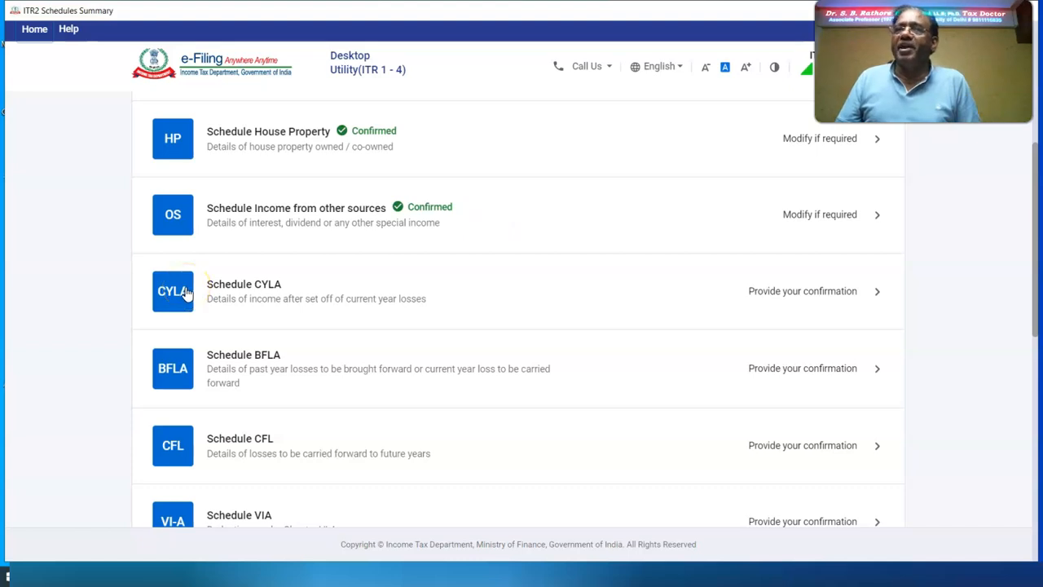
{"action": "left_click", "coordinate": [185, 292]}
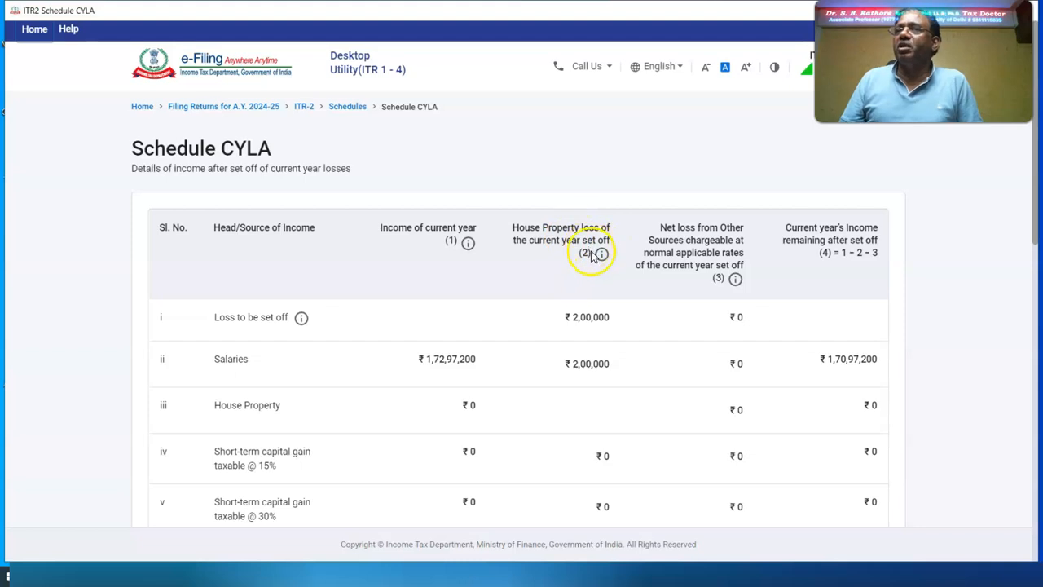
Step: Confirm the CYLA current-year loss set-off and compute the BFLA brought-forward set-off
{"action": "scroll", "coordinate": [880, 377], "scroll_direction": "down", "scroll_amount": 9}
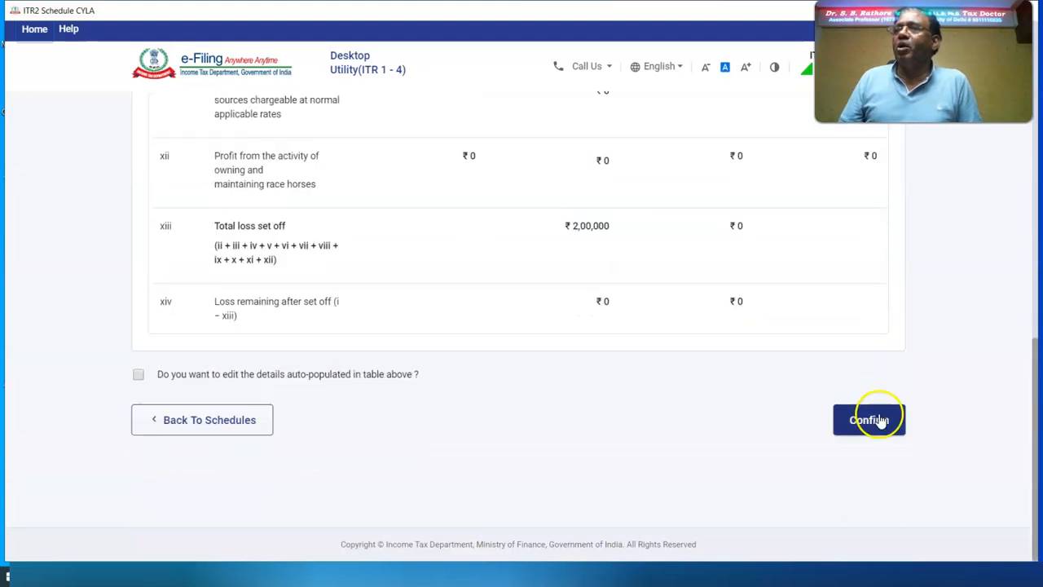
{"action": "left_click", "coordinate": [871, 420]}
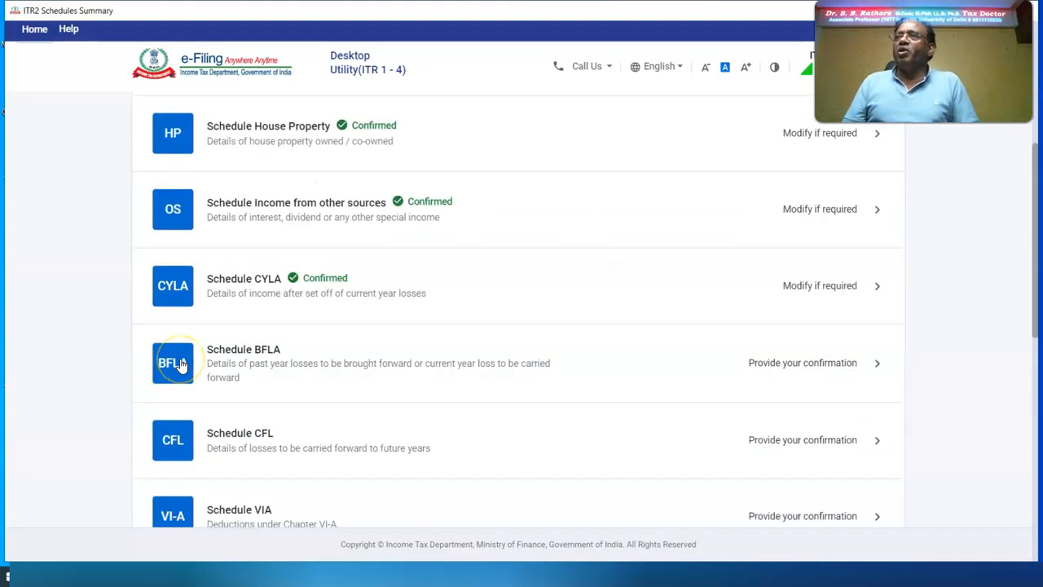
{"action": "left_click", "coordinate": [173, 362]}
{"action": "scroll", "coordinate": [856, 414], "scroll_direction": "down", "scroll_amount": 10}
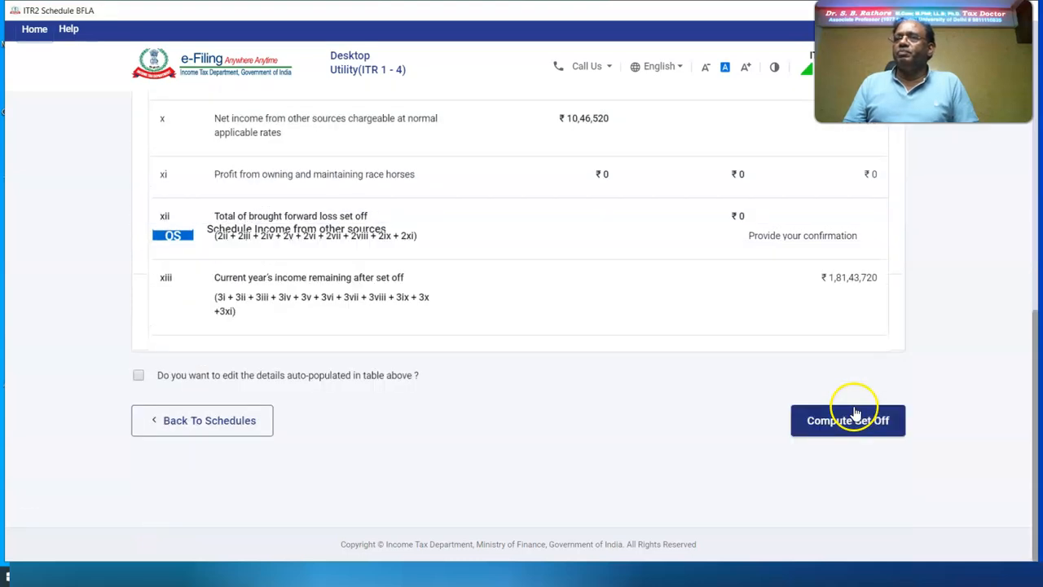
{"action": "left_click", "coordinate": [844, 421]}
{"action": "left_click", "coordinate": [659, 333]}
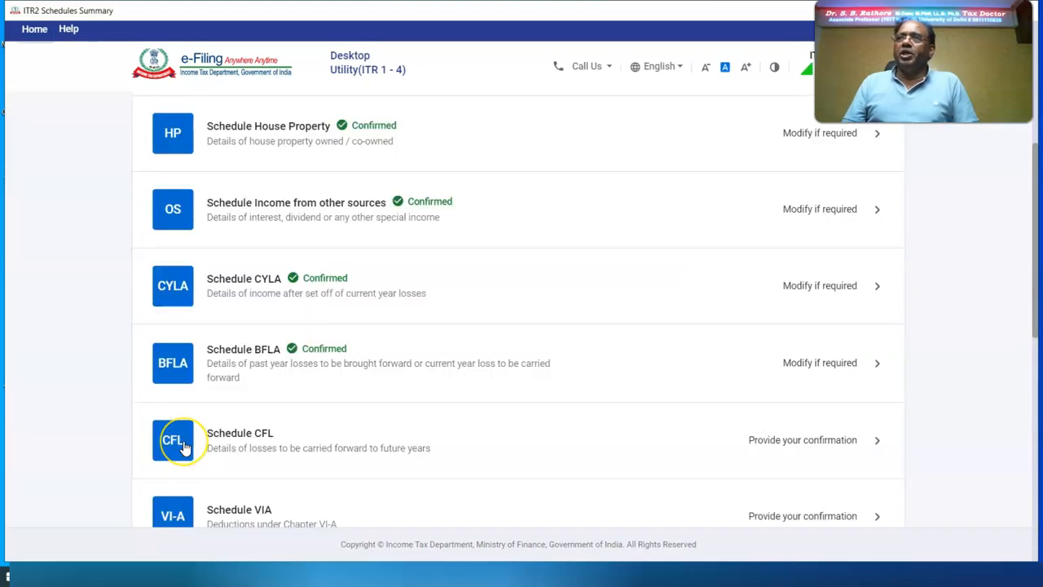
Step: Compute the CFL carried-forward loss set-off and go to Schedule VI-A
{"action": "left_click", "coordinate": [173, 440]}
{"action": "scroll", "coordinate": [820, 424], "scroll_direction": "down", "scroll_amount": 10}
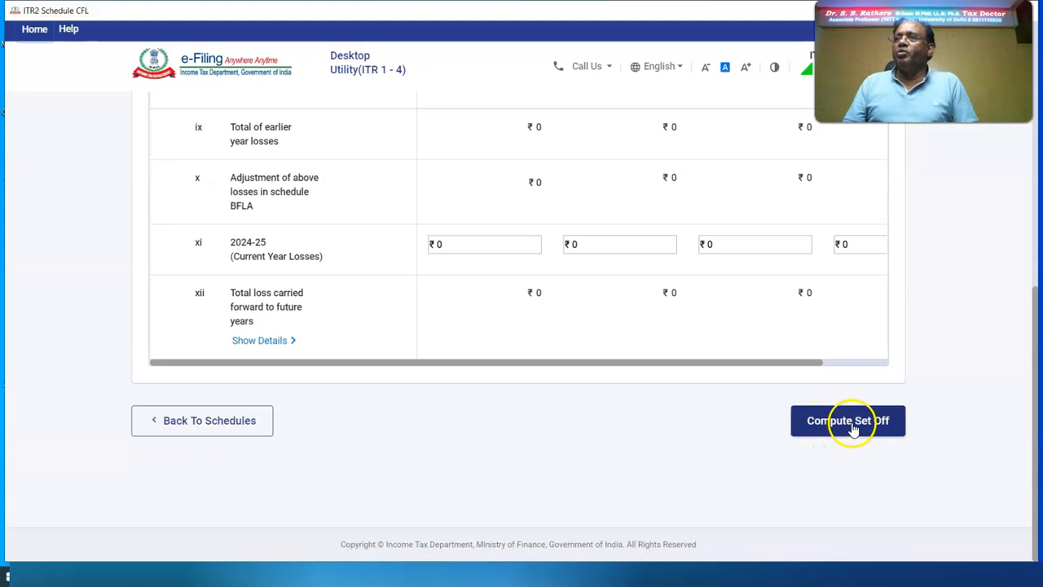
{"action": "left_click", "coordinate": [853, 429]}
{"action": "left_click", "coordinate": [171, 508]}
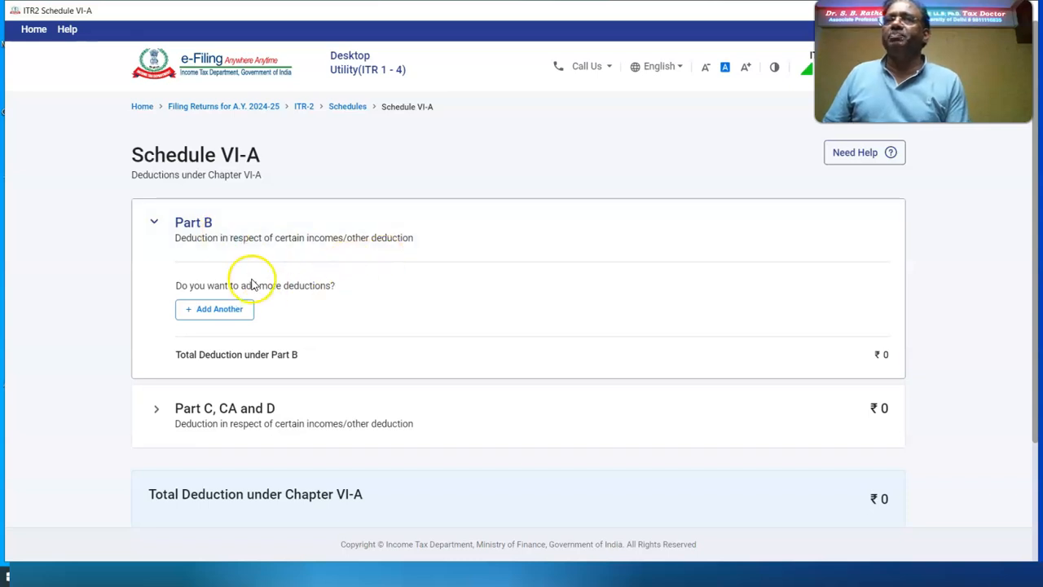
Step: Add a section 80C deduction of 1,50,000
{"action": "left_click", "coordinate": [222, 310]}
{"action": "left_click", "coordinate": [392, 330]}
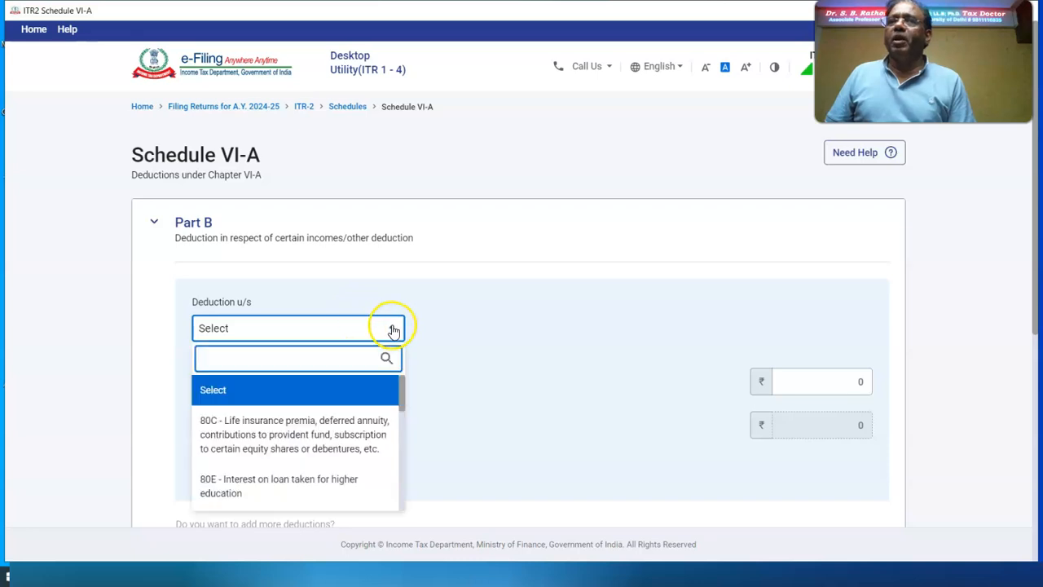
{"action": "left_click", "coordinate": [332, 426]}
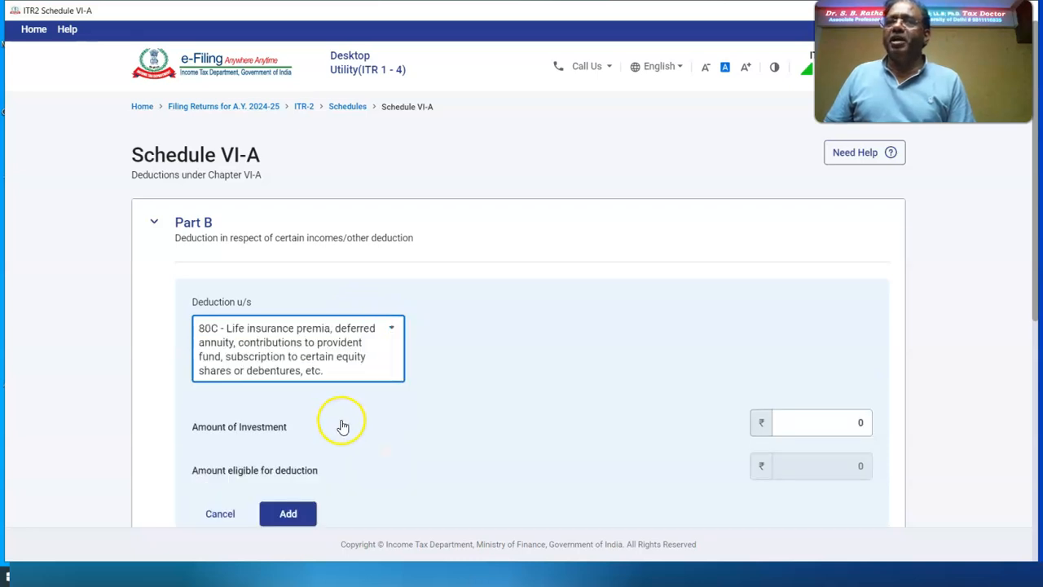
{"action": "left_click", "coordinate": [823, 426]}
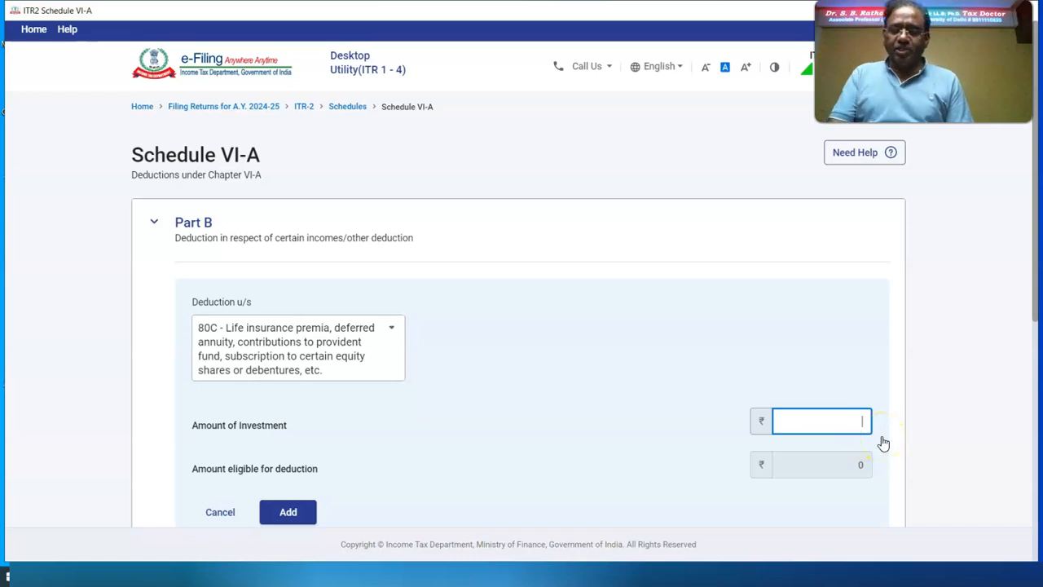
{"action": "left_click", "coordinate": [285, 419]}
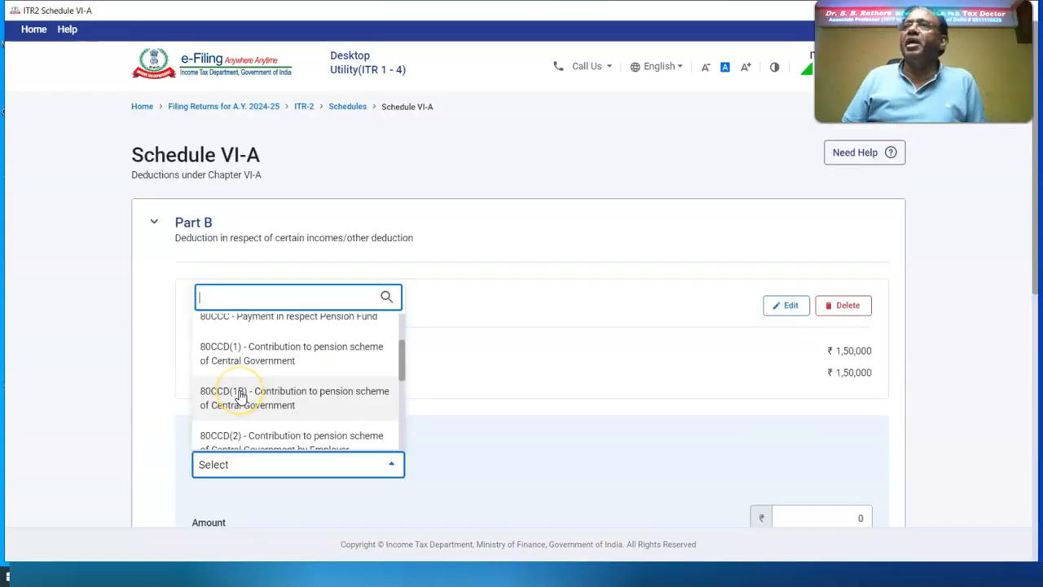
Step: Add a section 80CCD(1B) deduction of 40,000
{"action": "left_click", "coordinate": [241, 396]}
{"action": "scroll", "coordinate": [798, 454], "scroll_direction": "down", "scroll_amount": 3}
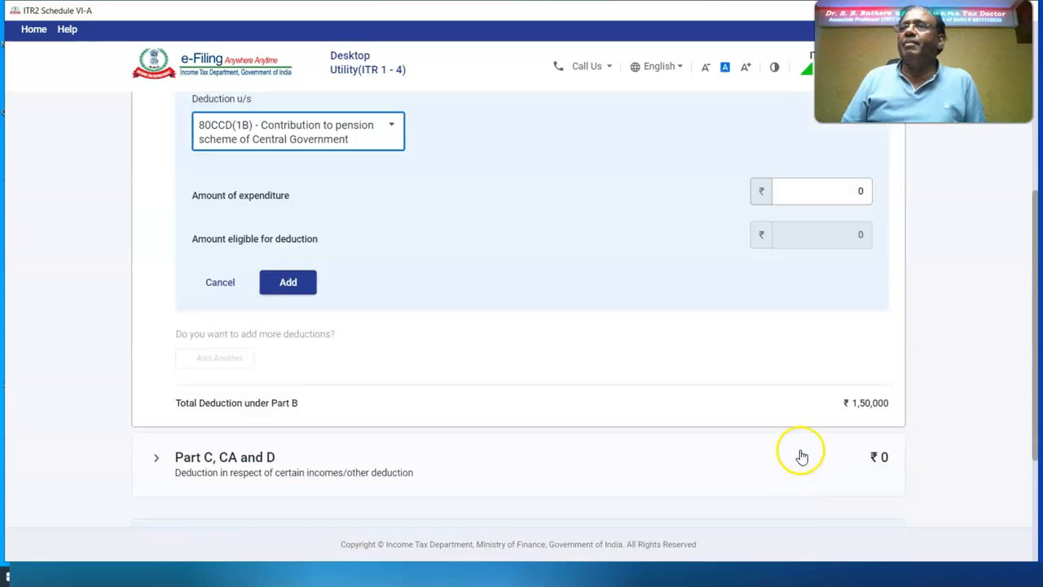
{"action": "left_click", "coordinate": [818, 189]}
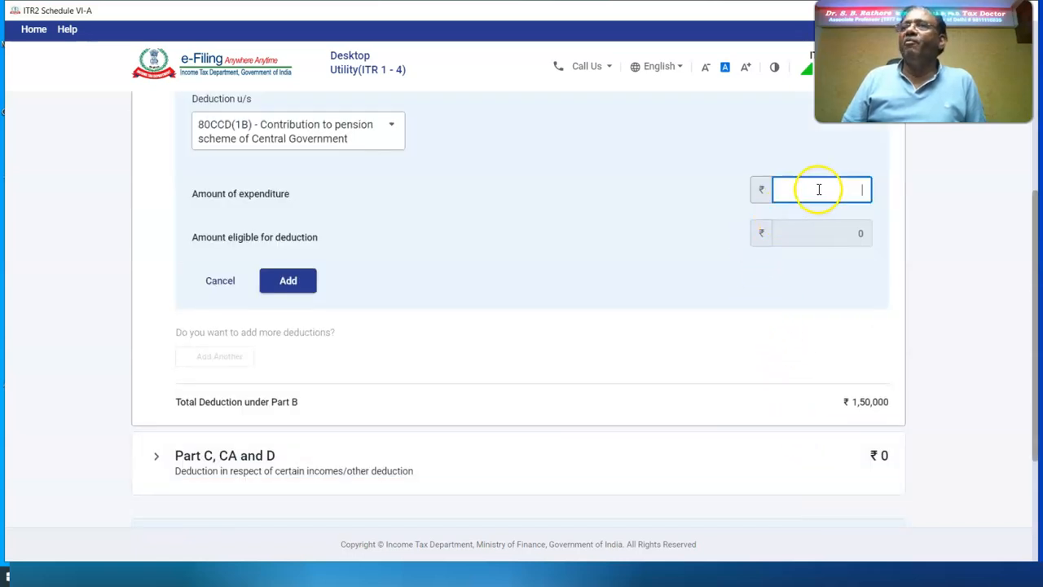
{"action": "type", "text": "40000"}
{"action": "left_click", "coordinate": [275, 385]}
{"action": "left_click", "coordinate": [272, 379]}
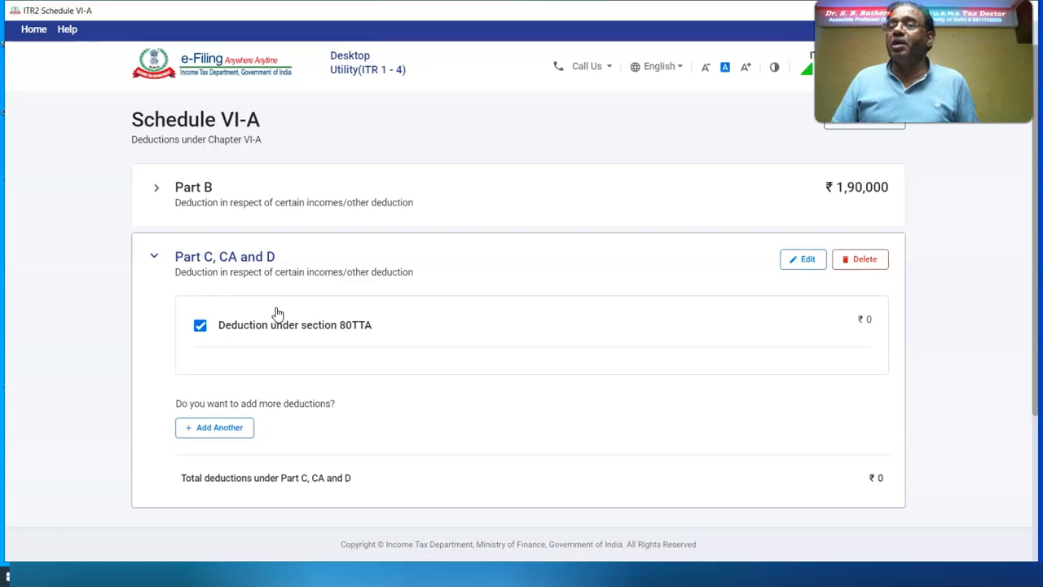
{"action": "left_click", "coordinate": [801, 258]}
{"action": "type", "text": "37410"}
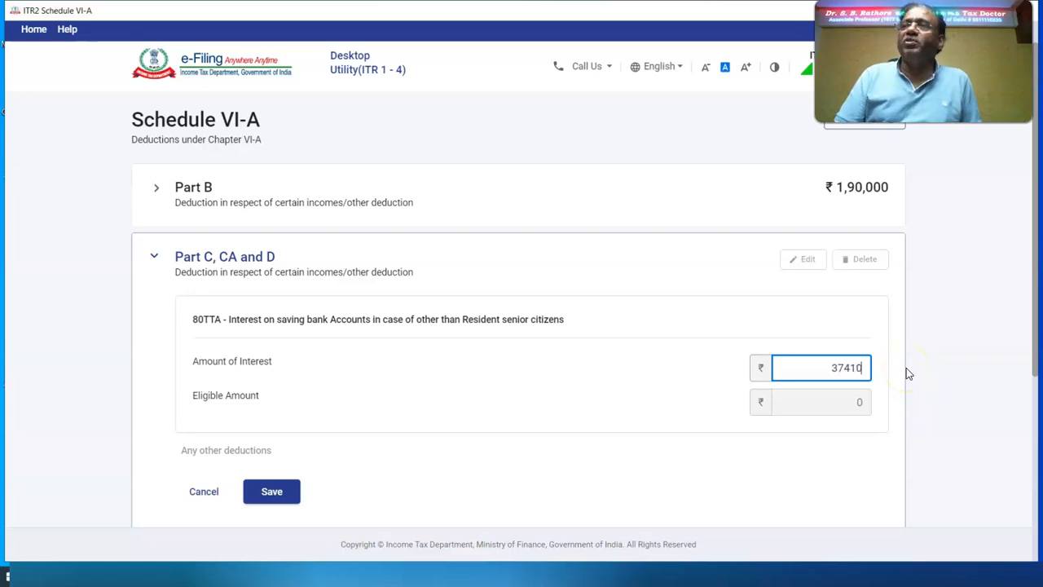
{"action": "left_click", "coordinate": [917, 397]}
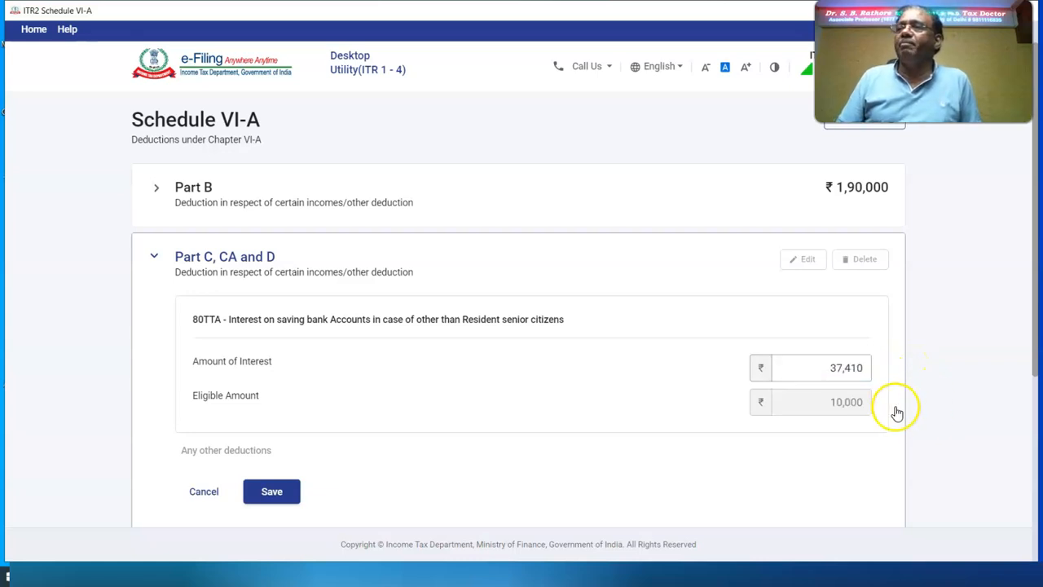
{"action": "left_click", "coordinate": [272, 492]}
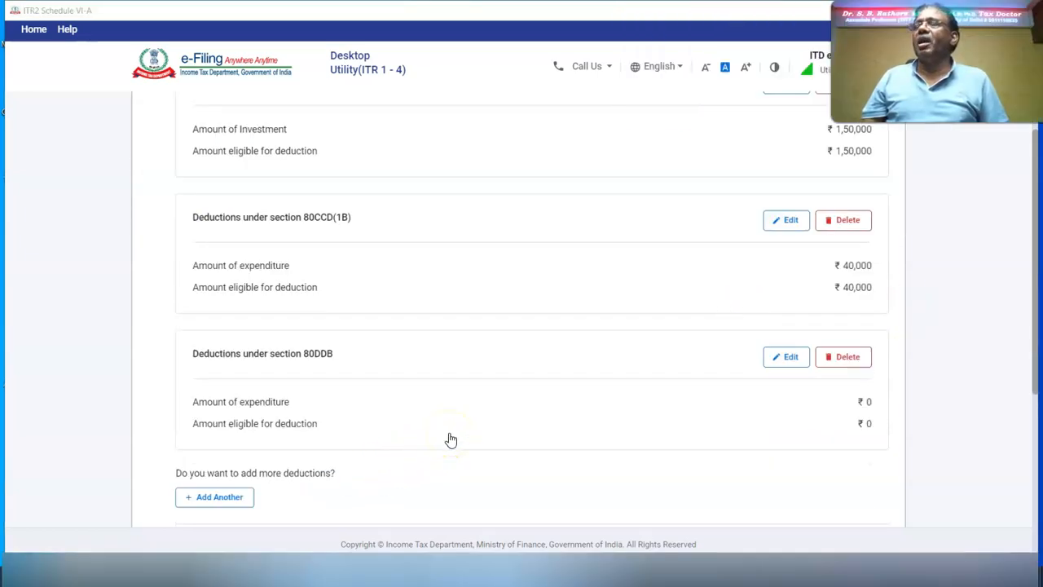
{"action": "scroll", "coordinate": [450, 440], "scroll_direction": "down", "scroll_amount": 4}
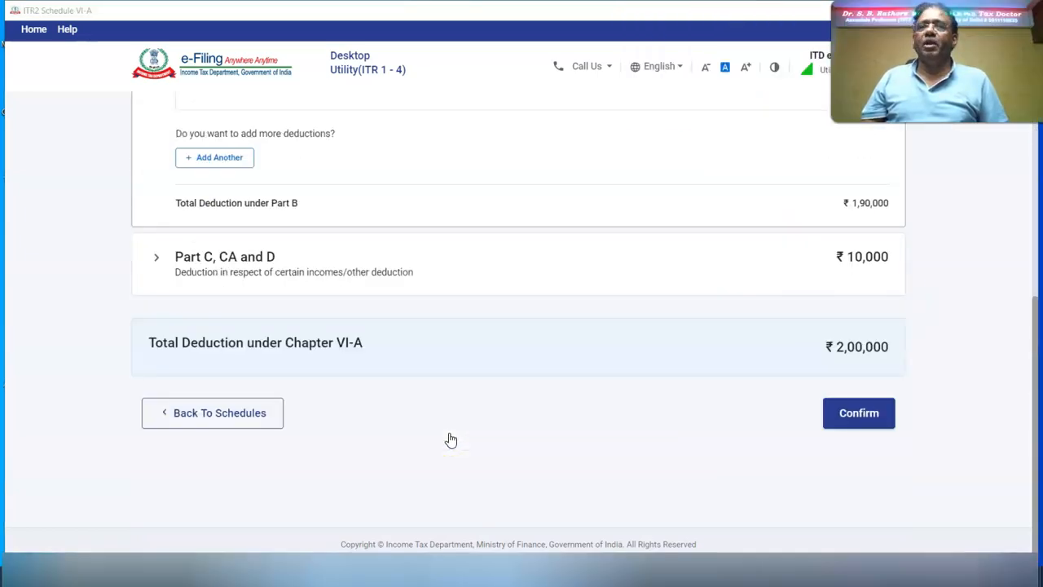
{"action": "left_click", "coordinate": [187, 413]}
Step: Add Schedule 80D to the return and start a new 80D deduction entry
{"action": "left_click", "coordinate": [198, 345]}
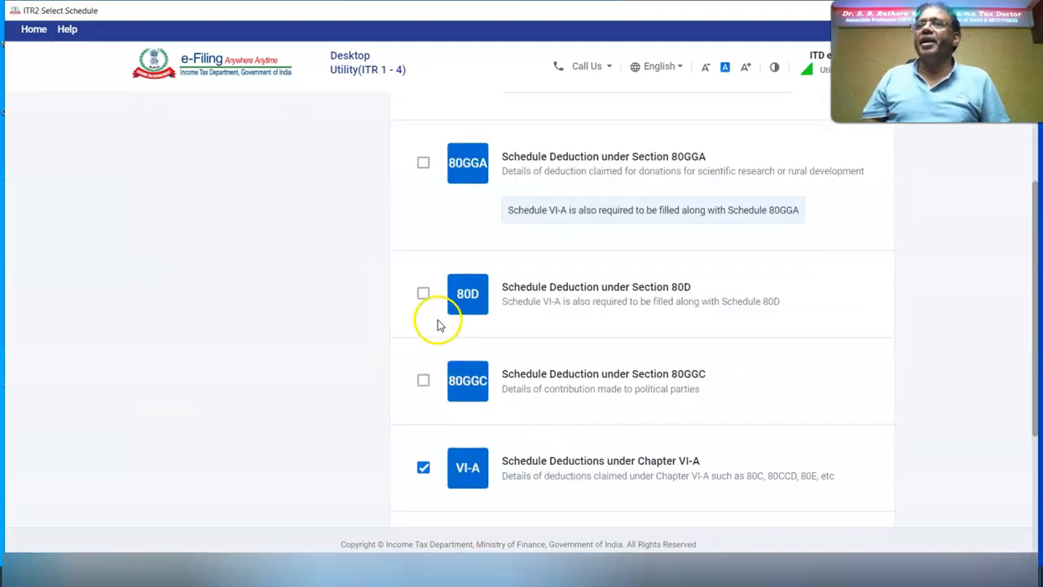
{"action": "scroll", "coordinate": [758, 480], "scroll_direction": "down", "scroll_amount": 3}
{"action": "left_click", "coordinate": [854, 464]}
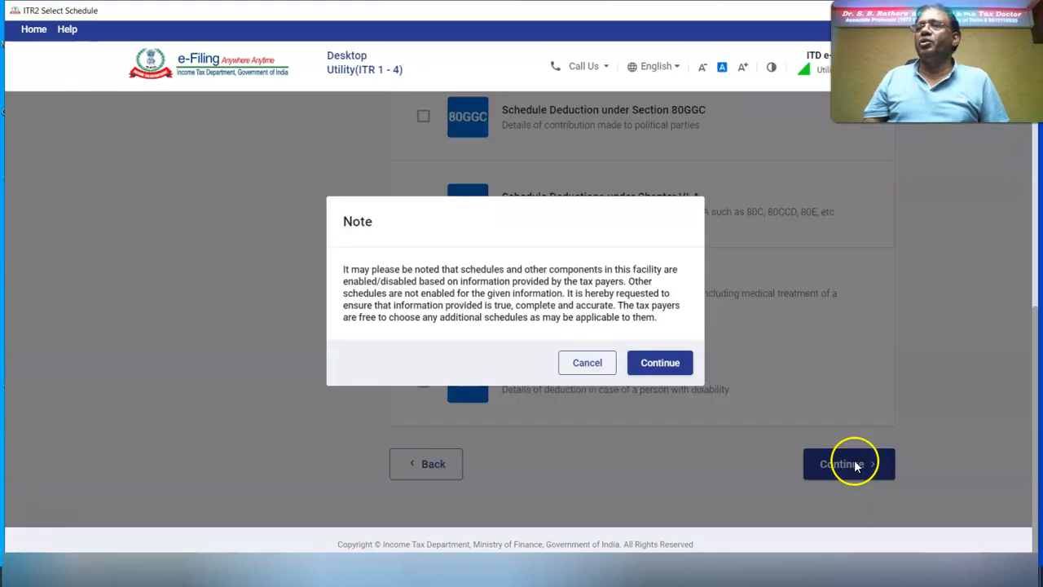
{"action": "left_click", "coordinate": [657, 361]}
{"action": "left_click", "coordinate": [187, 518]}
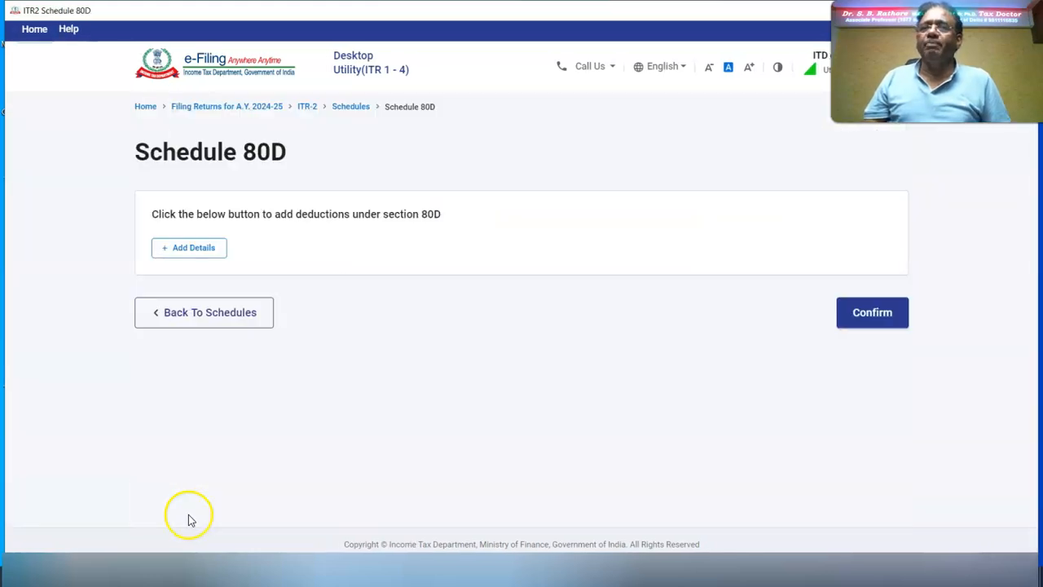
{"action": "left_click", "coordinate": [187, 248]}
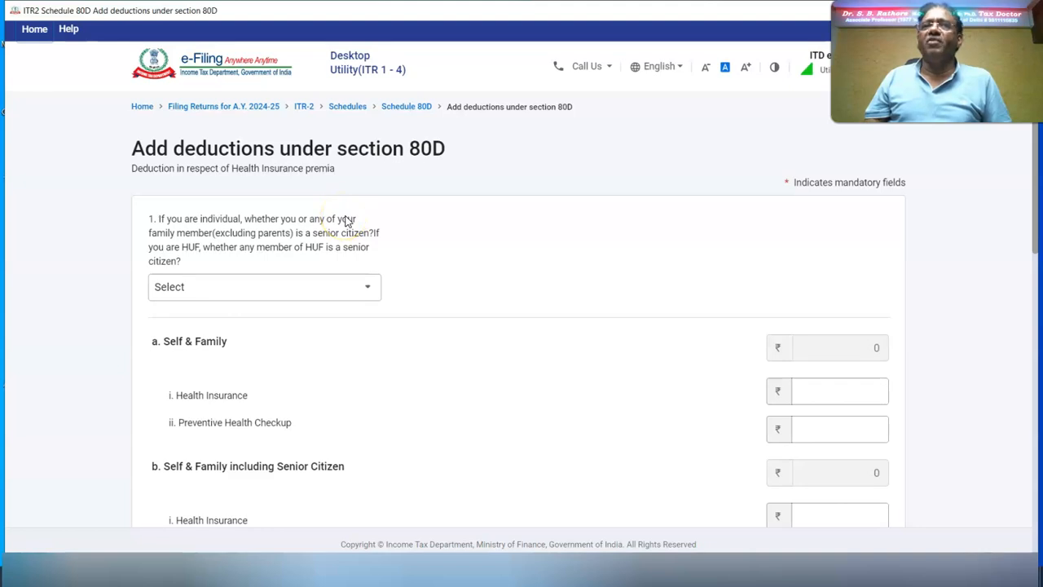
Step: Mark the family as not senior citizens and enter ₹16,000 self & family health insurance
{"action": "left_click", "coordinate": [372, 286]}
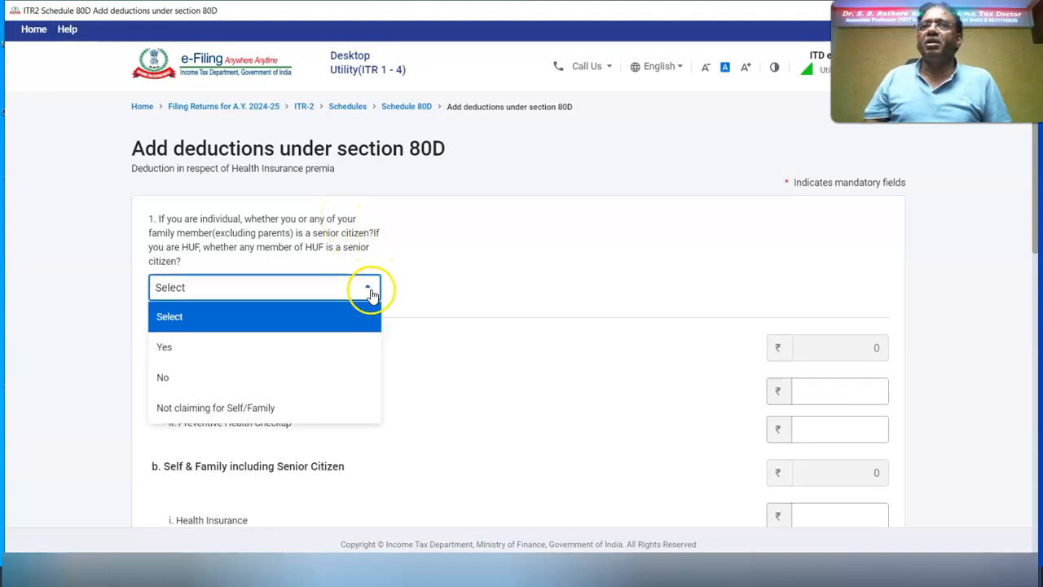
{"action": "left_click", "coordinate": [226, 379]}
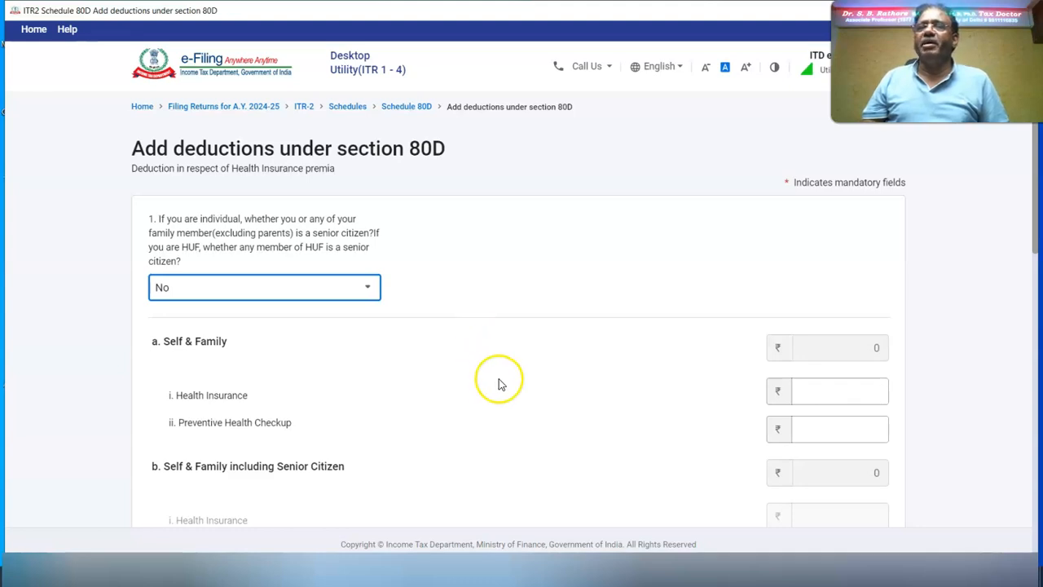
{"action": "left_click", "coordinate": [858, 395]}
{"action": "type", "text": "16000"}
{"action": "left_click", "coordinate": [934, 401]}
{"action": "scroll", "coordinate": [239, 353], "scroll_direction": "down", "scroll_amount": 4}
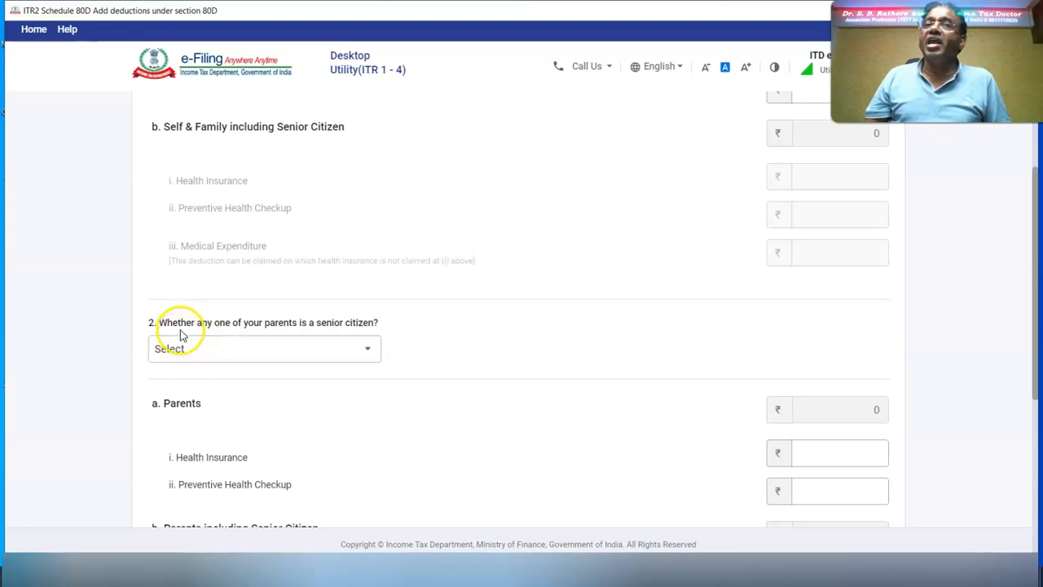
Step: Mark parents as senior citizens with ₹41,500 health insurance, add the entry, and confirm Schedule 80D
{"action": "left_click", "coordinate": [361, 348]}
{"action": "left_click", "coordinate": [243, 411]}
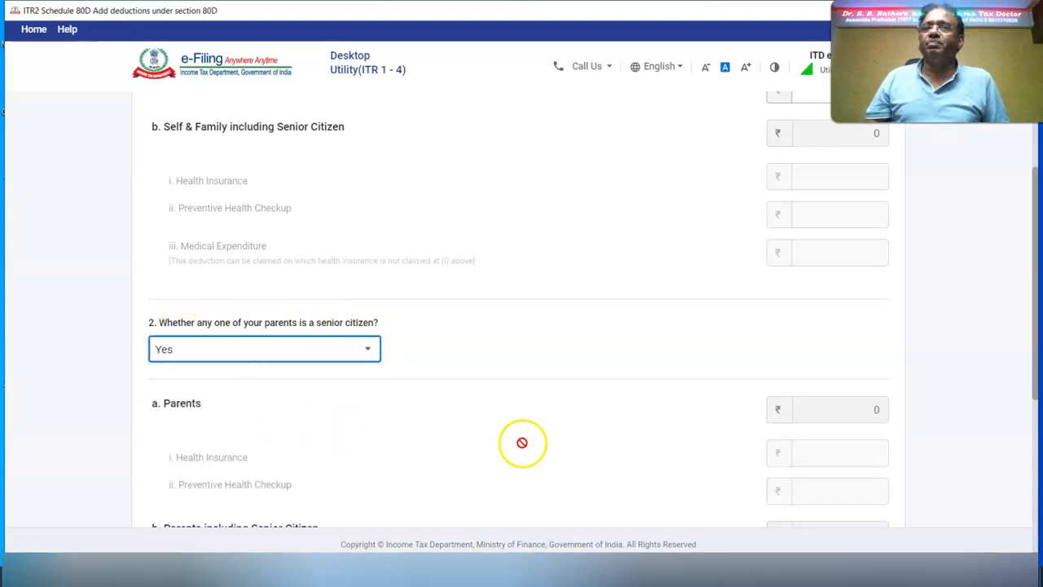
{"action": "scroll", "coordinate": [751, 478], "scroll_direction": "down", "scroll_amount": 5}
{"action": "left_click", "coordinate": [820, 247]}
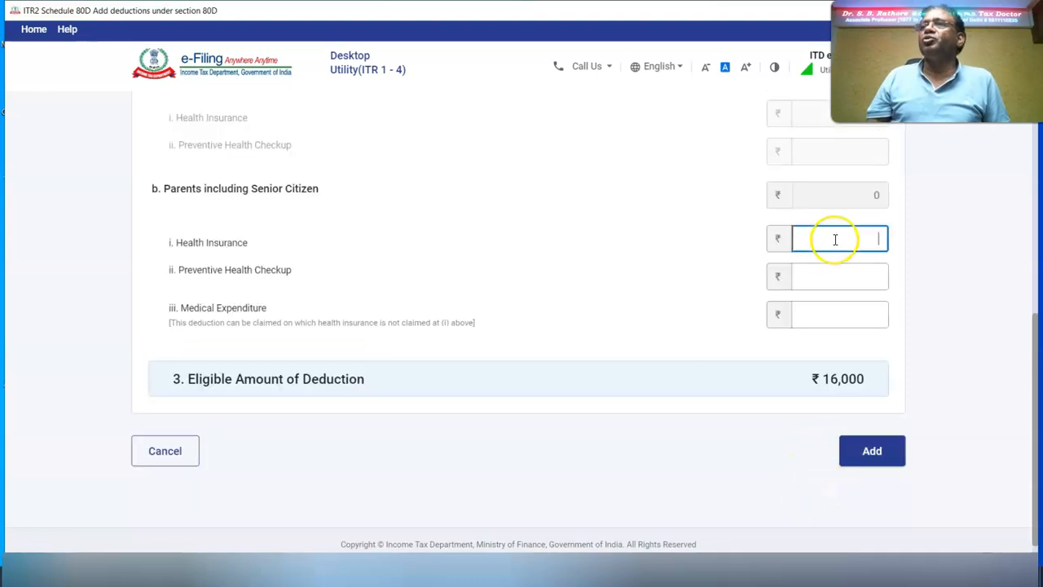
{"action": "type", "text": "41500"}
{"action": "triple_click", "coordinate": [962, 268]}
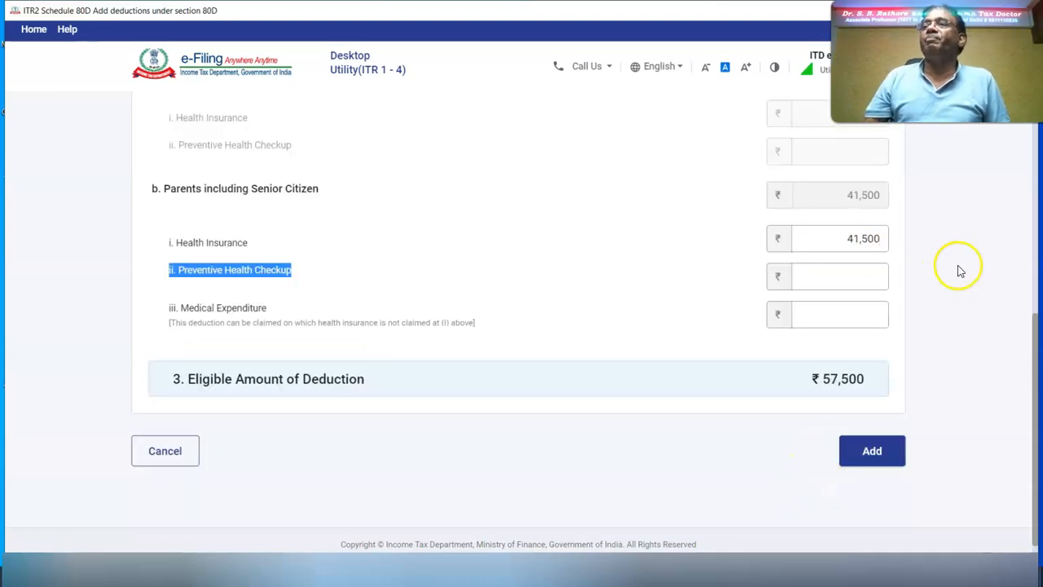
{"action": "left_click", "coordinate": [870, 453]}
{"action": "left_click", "coordinate": [857, 423]}
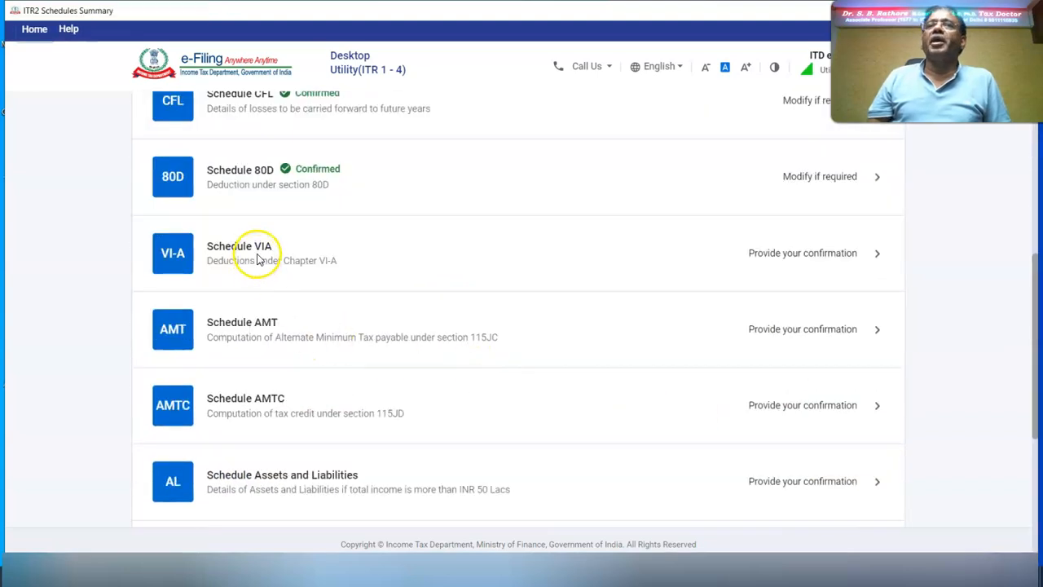
Step: Delete the empty 80DDB deduction from Part B of Schedule VI-A
{"action": "left_click", "coordinate": [171, 261]}
{"action": "left_click", "coordinate": [186, 259]}
{"action": "scroll", "coordinate": [927, 409], "scroll_direction": "down", "scroll_amount": 5}
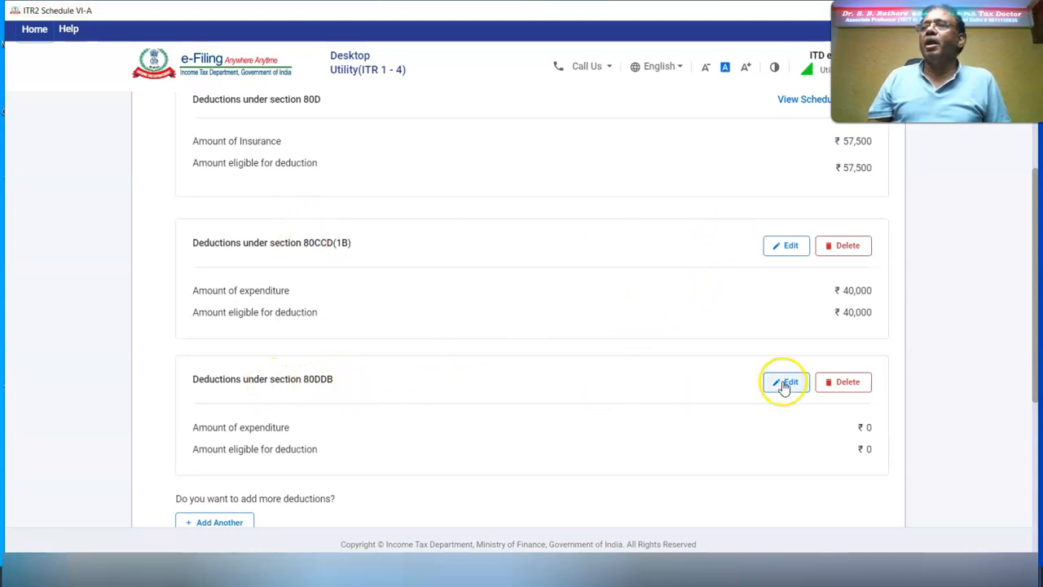
{"action": "left_click", "coordinate": [848, 383]}
{"action": "left_click", "coordinate": [628, 348]}
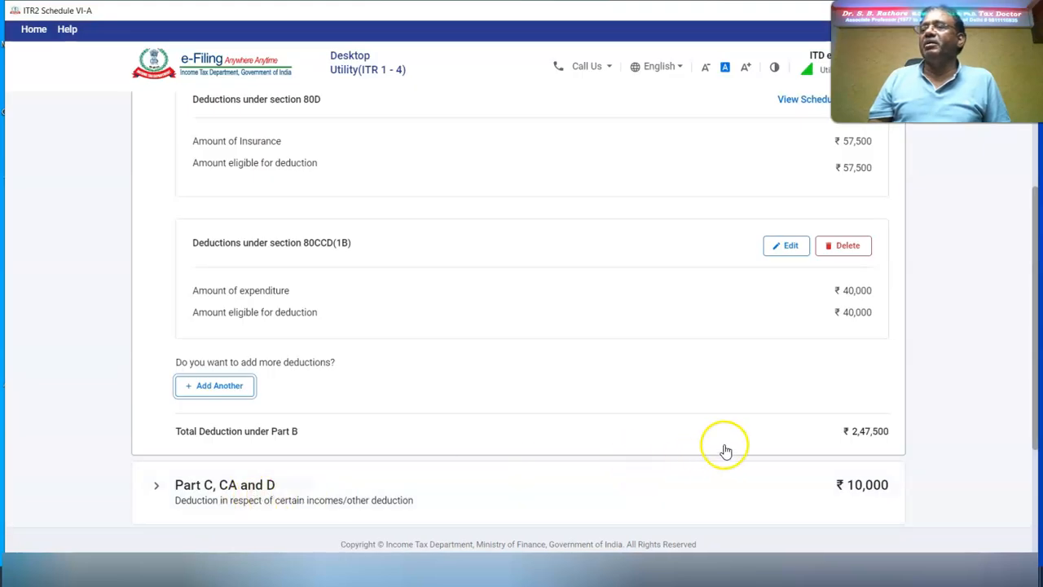
Step: Confirm Schedule VI-A at ₹2,57,500 and go to Schedule AL
{"action": "scroll", "coordinate": [724, 449], "scroll_direction": "down", "scroll_amount": 3}
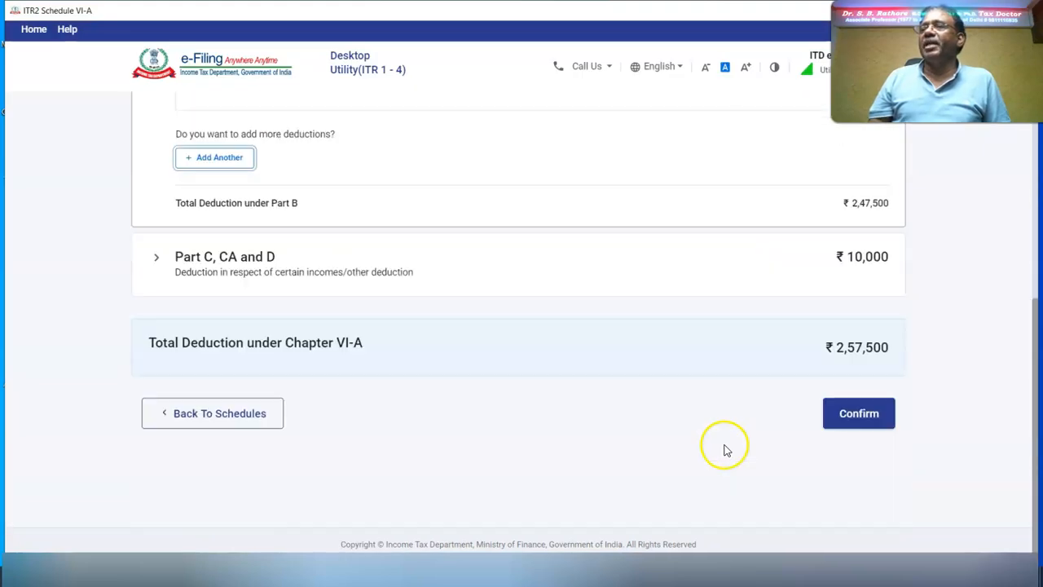
{"action": "left_click", "coordinate": [875, 422]}
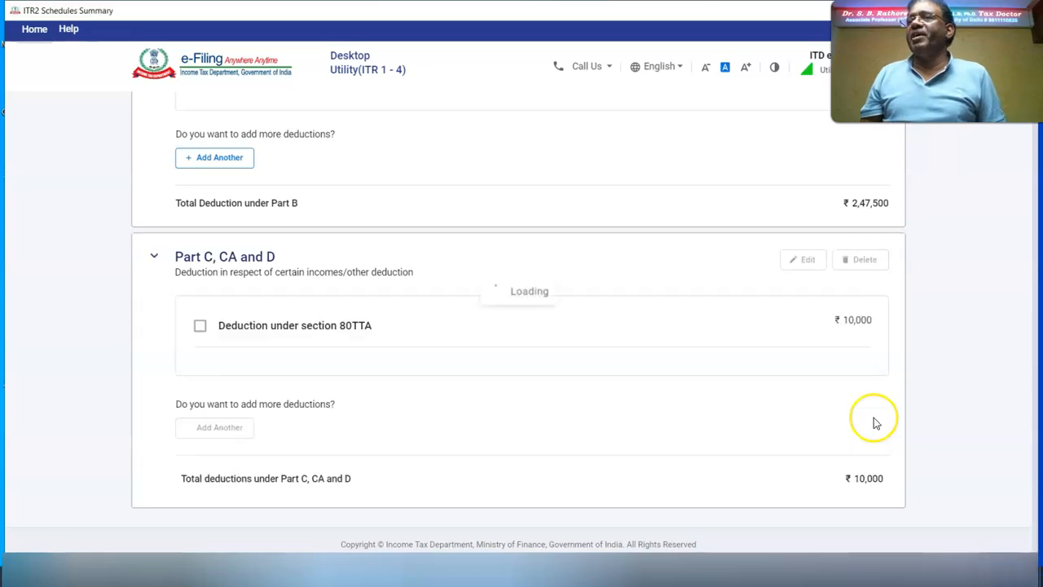
{"action": "scroll", "coordinate": [337, 319], "scroll_direction": "down", "scroll_amount": 10}
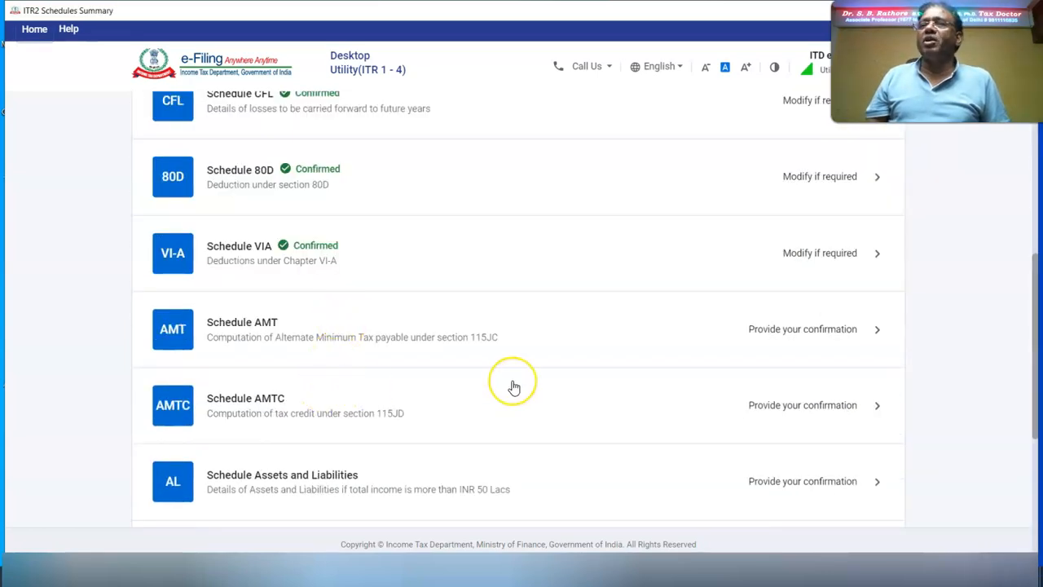
{"action": "left_click", "coordinate": [877, 484]}
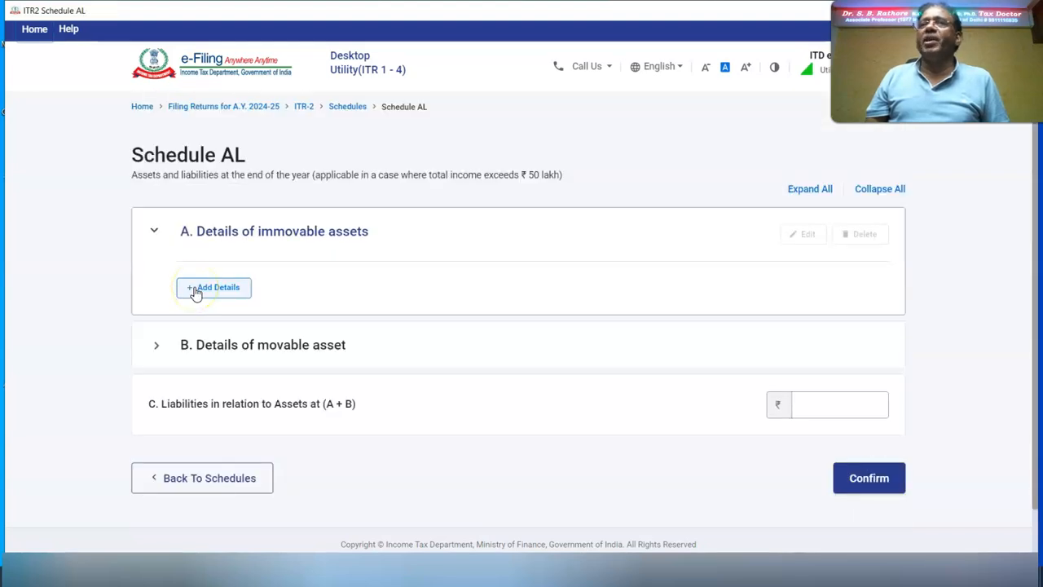
Step: Start an immovable asset described as RESIDENTIAL FLAT and fill in its flat number
{"action": "left_click", "coordinate": [195, 290]}
{"action": "left_click", "coordinate": [198, 246]}
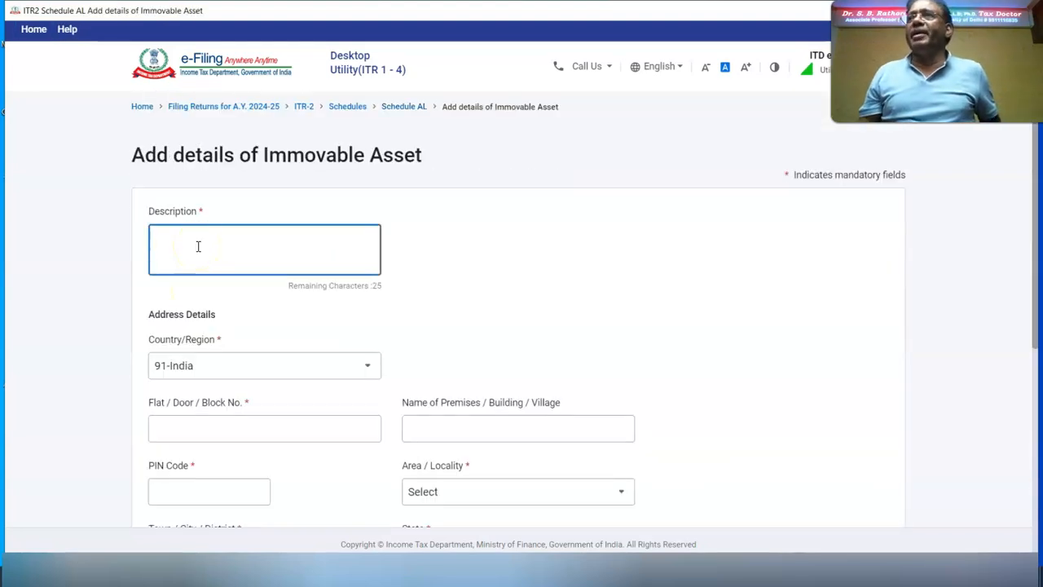
{"action": "left_click", "coordinate": [239, 248]}
{"action": "type", "text": "R"}
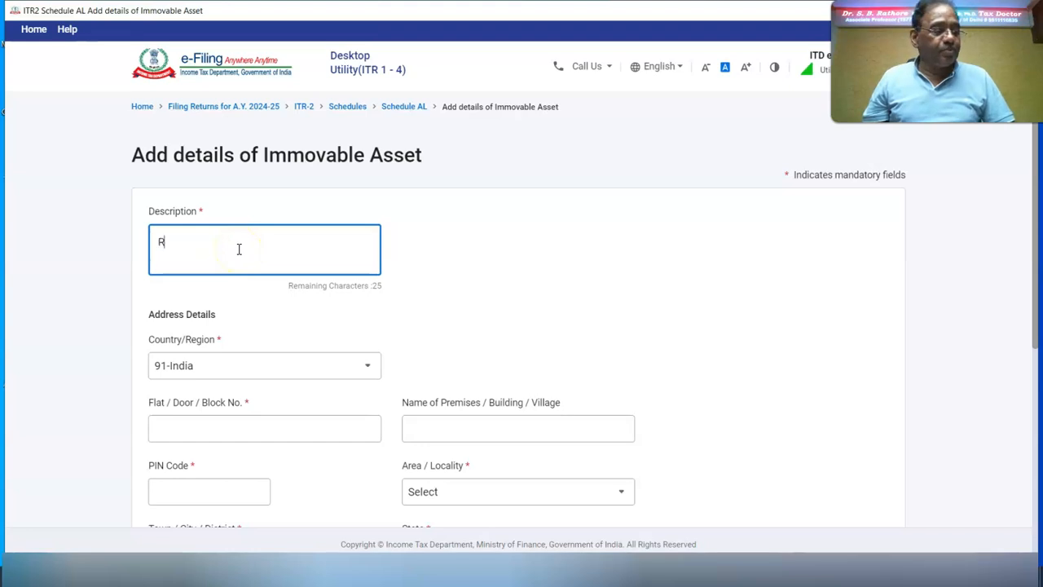
{"action": "type", "text": "ESIDENTIAL FLAT"}
{"action": "left_click", "coordinate": [197, 423]}
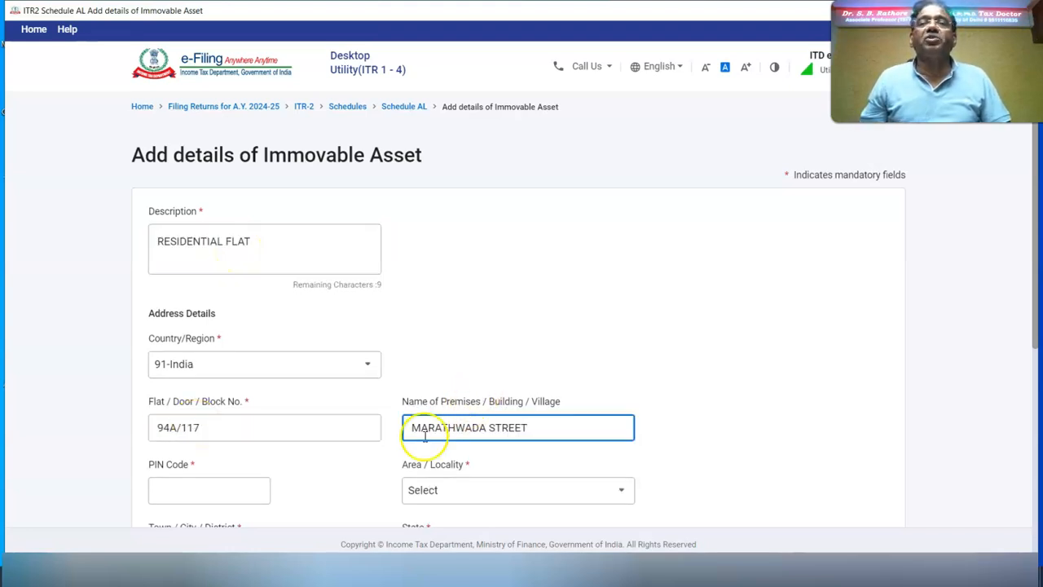
Step: Enter the flat's PIN code and locality, set its cost to ₹8,10,000, and add it
{"action": "left_click", "coordinate": [193, 492]}
{"action": "type", "text": "412105"}
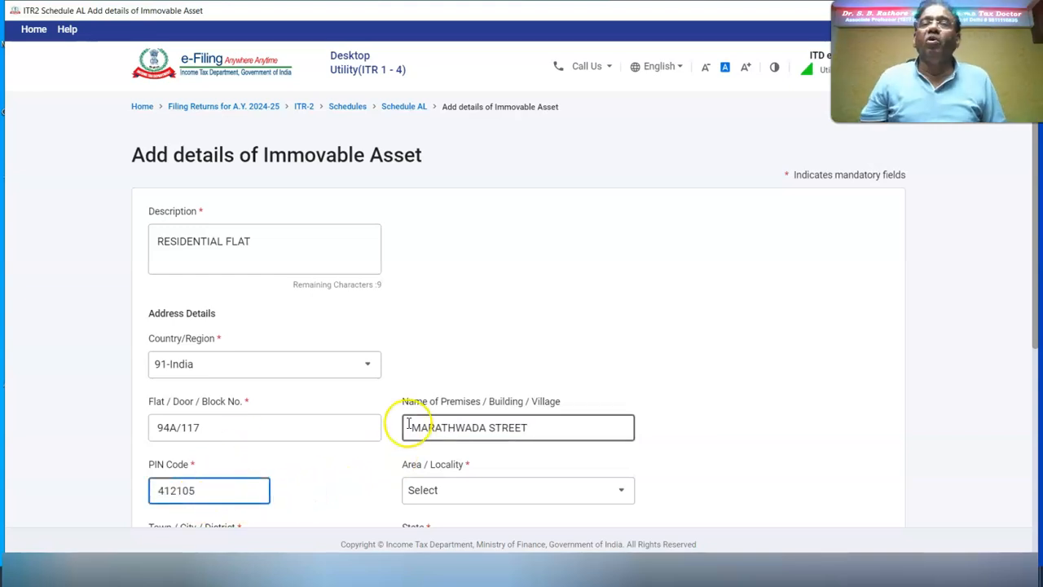
{"action": "scroll", "coordinate": [409, 425], "scroll_direction": "down", "scroll_amount": 4}
{"action": "left_click", "coordinate": [505, 151]}
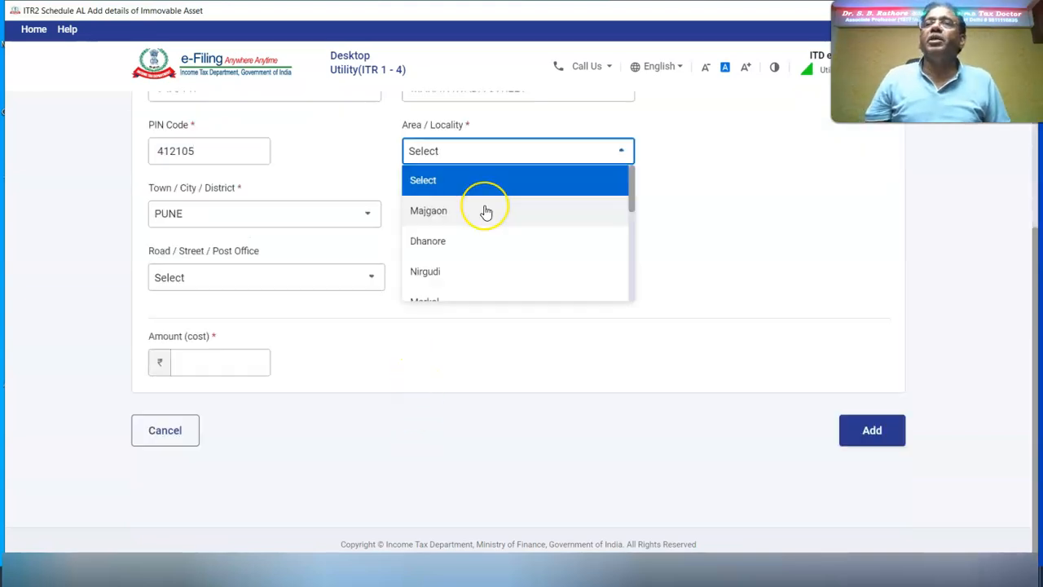
{"action": "left_click", "coordinate": [486, 212]}
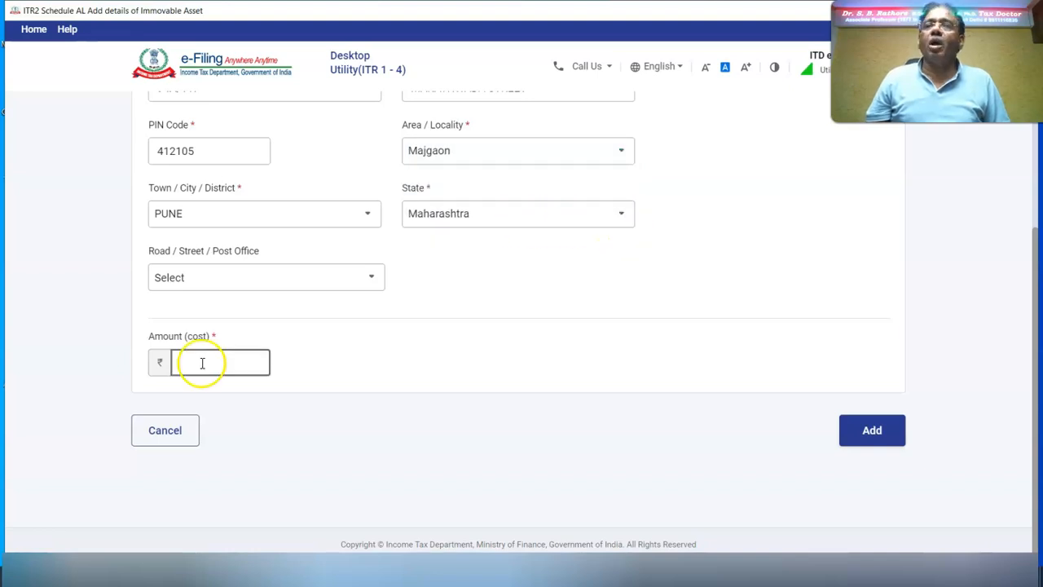
{"action": "type", "text": "810000"}
{"action": "left_click", "coordinate": [869, 434]}
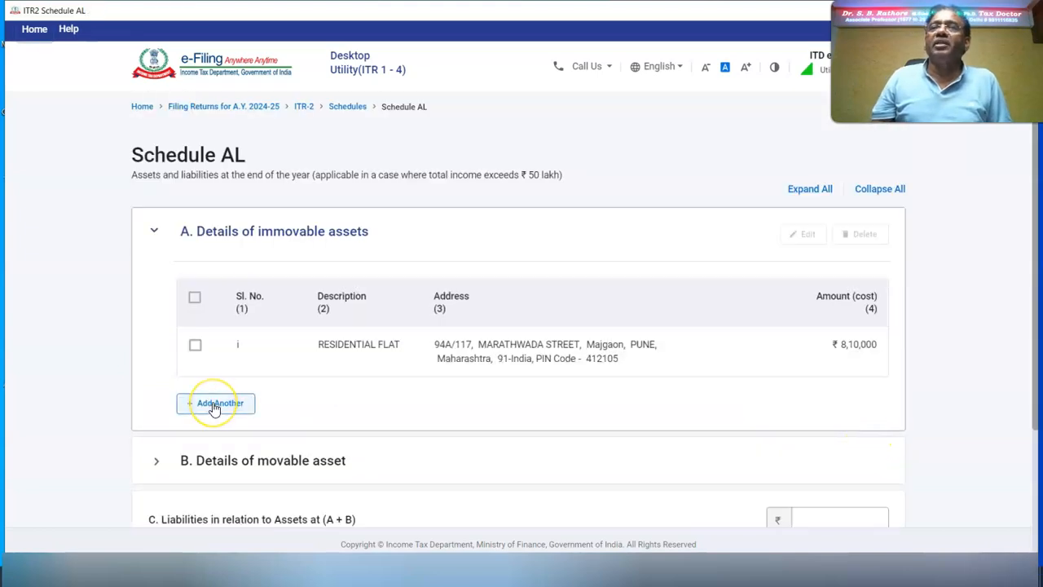
Step: Add a plot as another immovable asset costing ₹2,00,000 and save it
{"action": "left_click", "coordinate": [214, 405]}
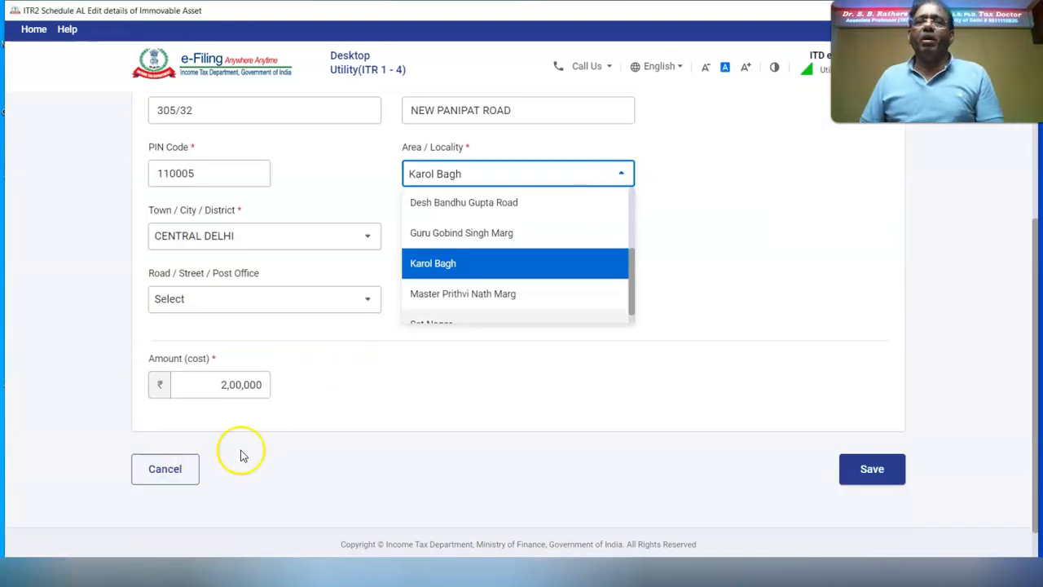
{"action": "left_click", "coordinate": [530, 267]}
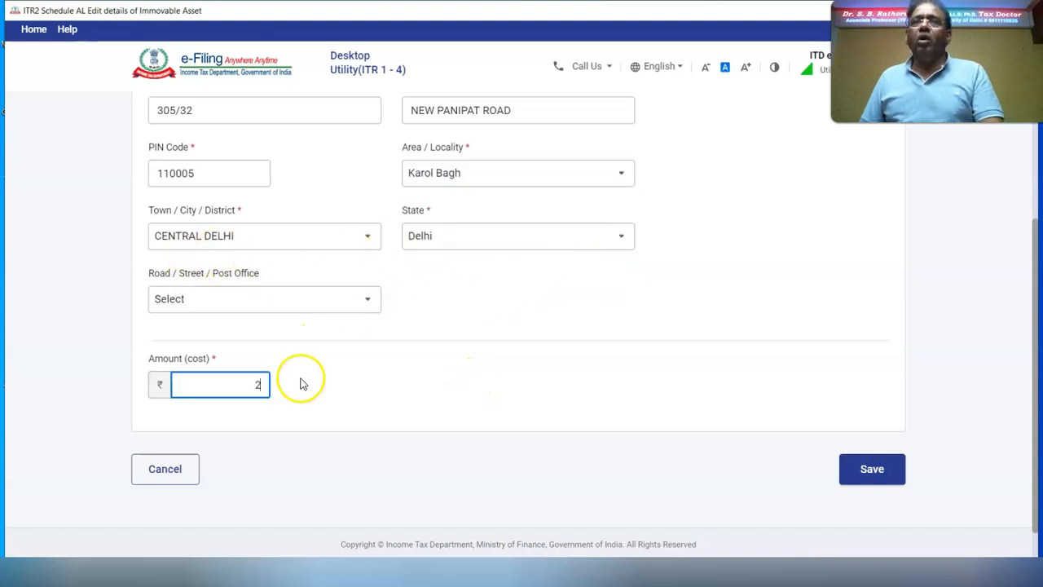
{"action": "type", "text": "00000"}
{"action": "left_click", "coordinate": [419, 376]}
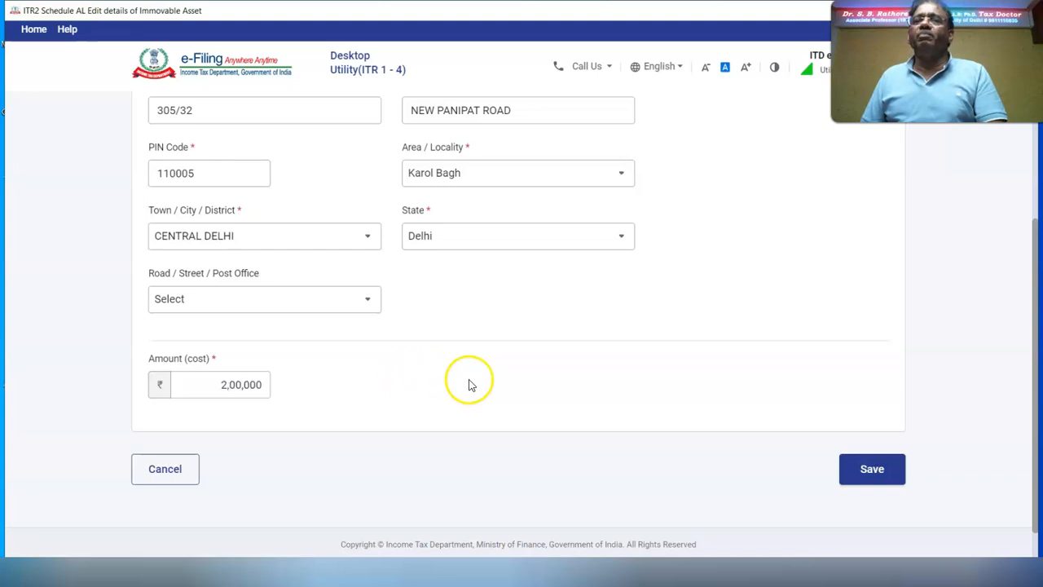
{"action": "left_click", "coordinate": [874, 470]}
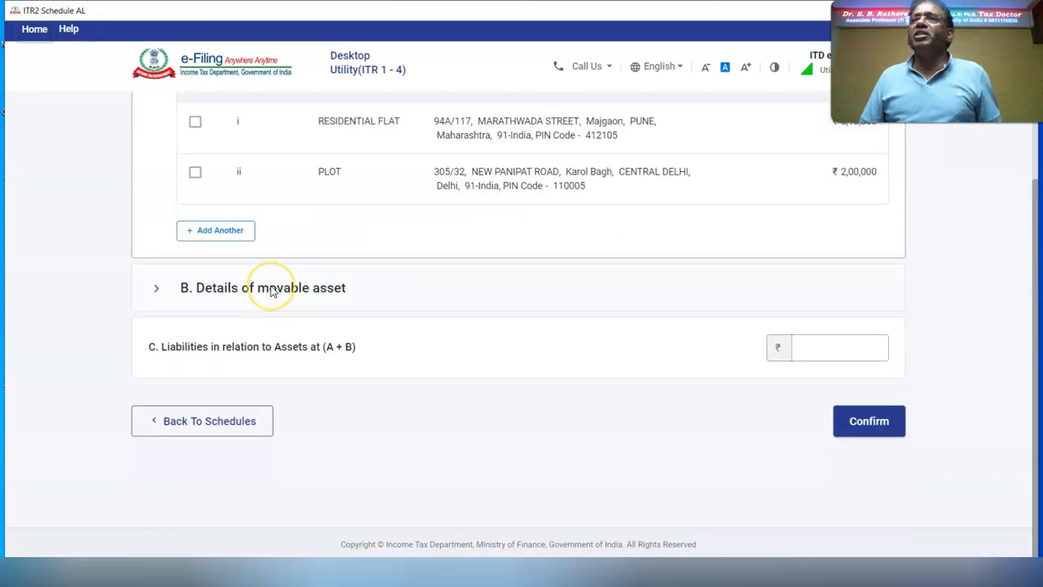
Step: Enter ₹8,90,000 jewellery and ₹42,000 cash in hand, set liabilities to 0, and confirm Schedule AL
{"action": "left_click", "coordinate": [848, 397]}
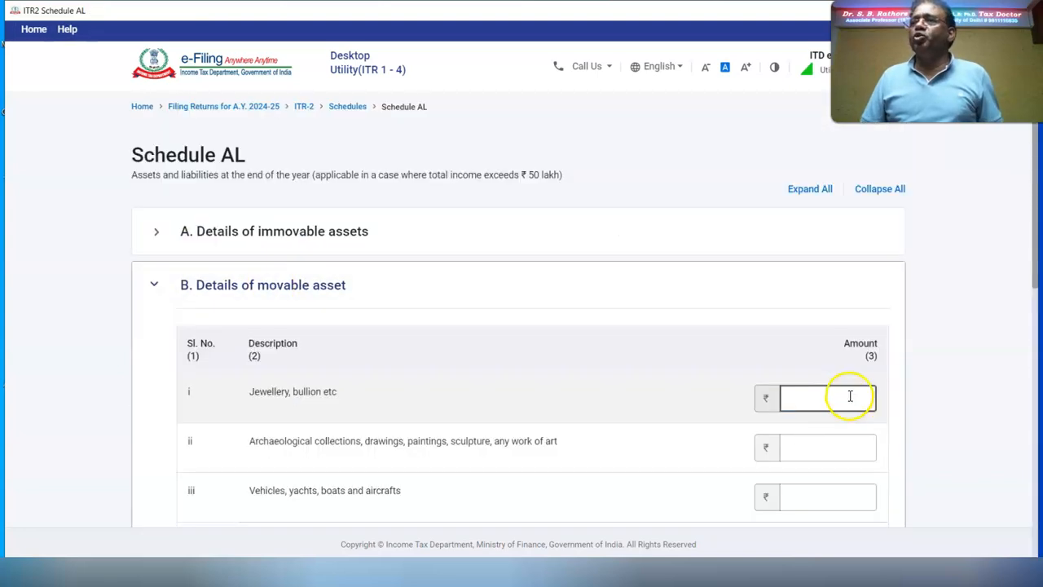
{"action": "type", "text": "890000"}
{"action": "left_click", "coordinate": [970, 401]}
{"action": "scroll", "coordinate": [970, 402], "scroll_direction": "down", "scroll_amount": 4}
{"action": "left_click", "coordinate": [843, 435]}
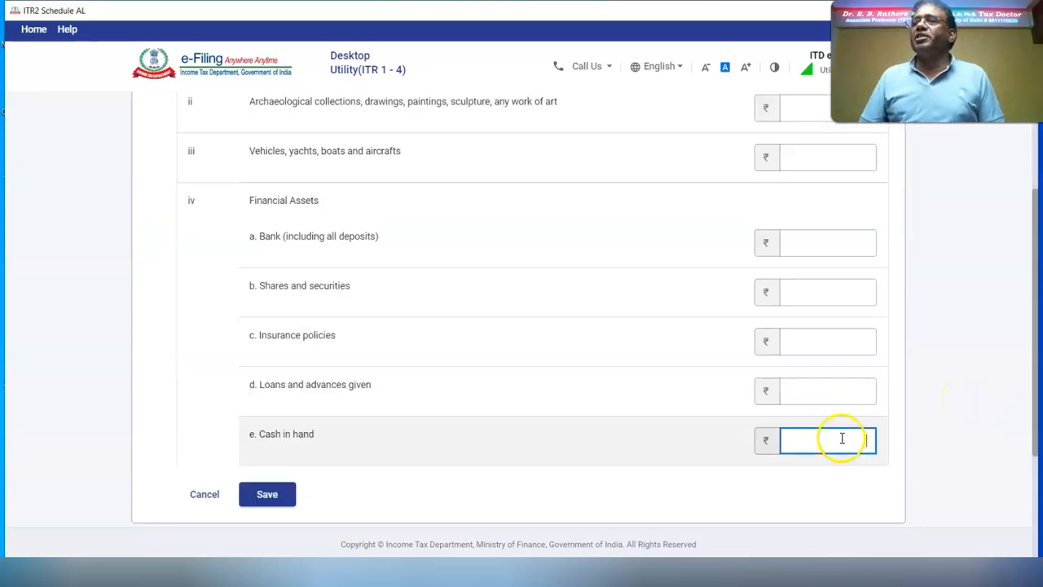
{"action": "type", "text": "42,000"}
{"action": "left_click", "coordinate": [958, 418]}
{"action": "left_click", "coordinate": [261, 495]}
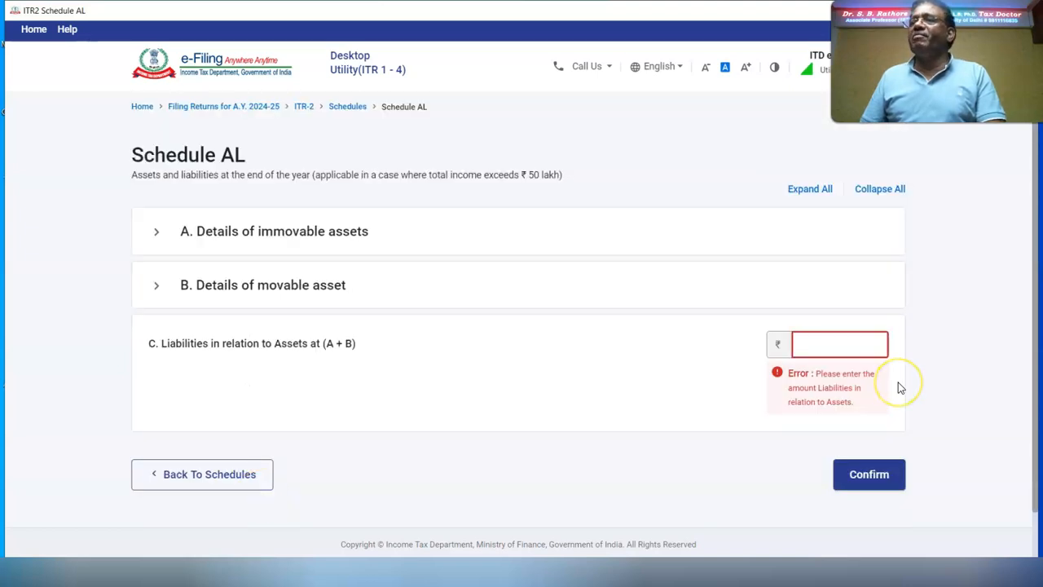
{"action": "type", "text": "0"}
{"action": "left_click", "coordinate": [873, 475]}
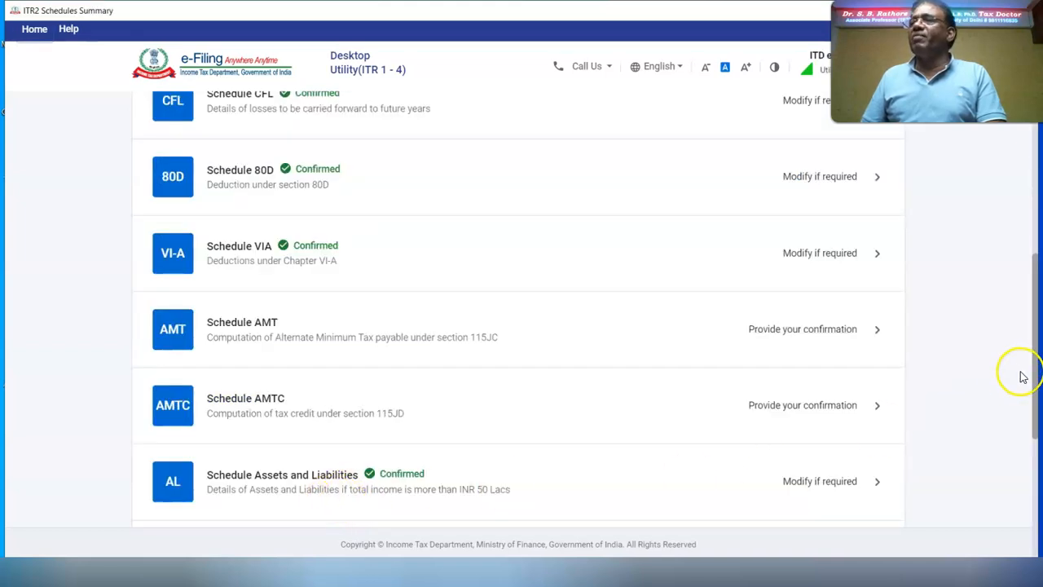
Step: Review and confirm the Part B - TI total income computation
{"action": "scroll", "coordinate": [222, 341], "scroll_direction": "down", "scroll_amount": 3}
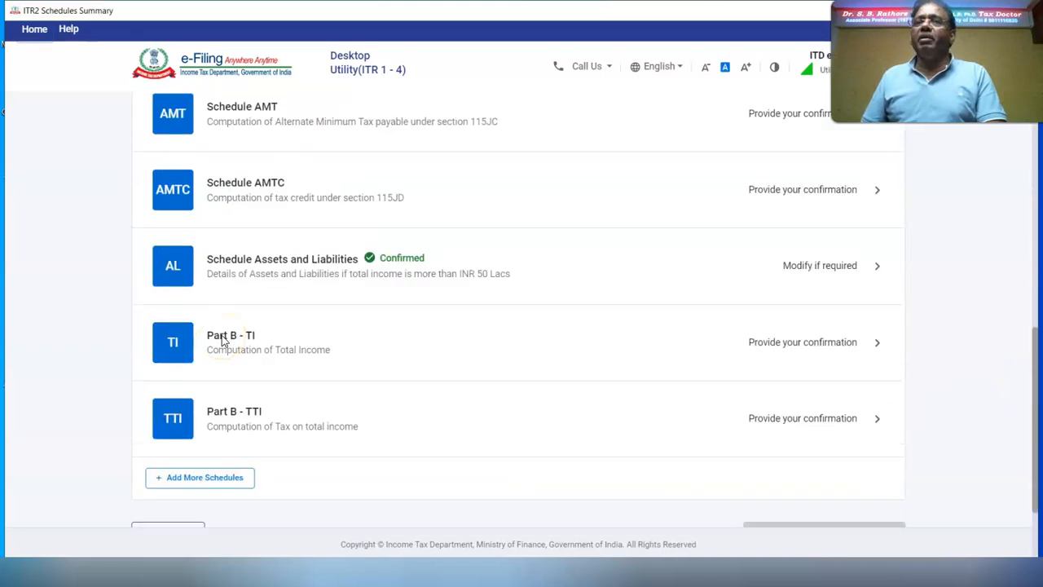
{"action": "left_click", "coordinate": [222, 341]}
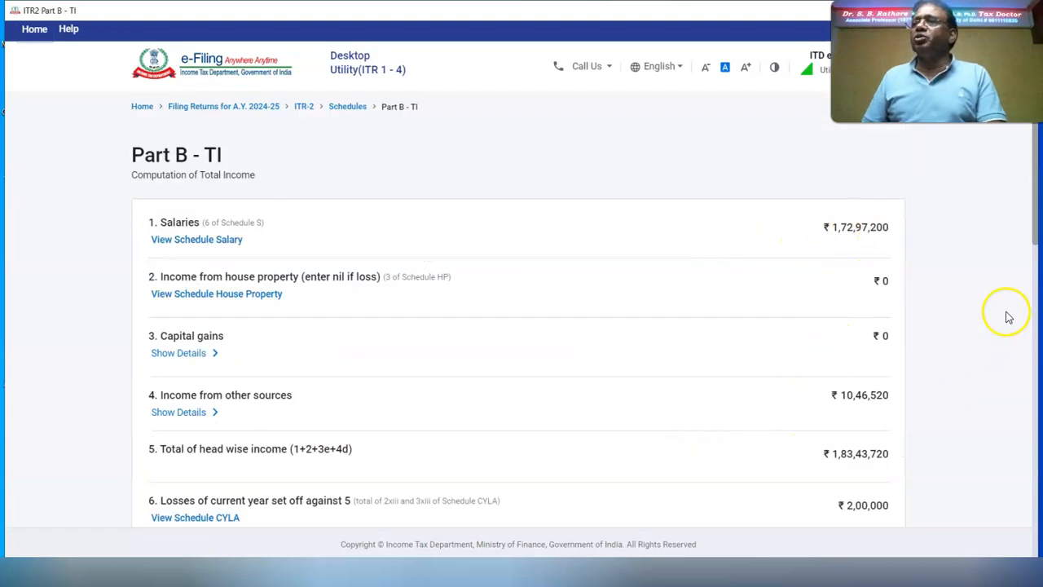
{"action": "left_click_drag", "start_coordinate": [1037, 241], "coordinate": [1039, 283]}
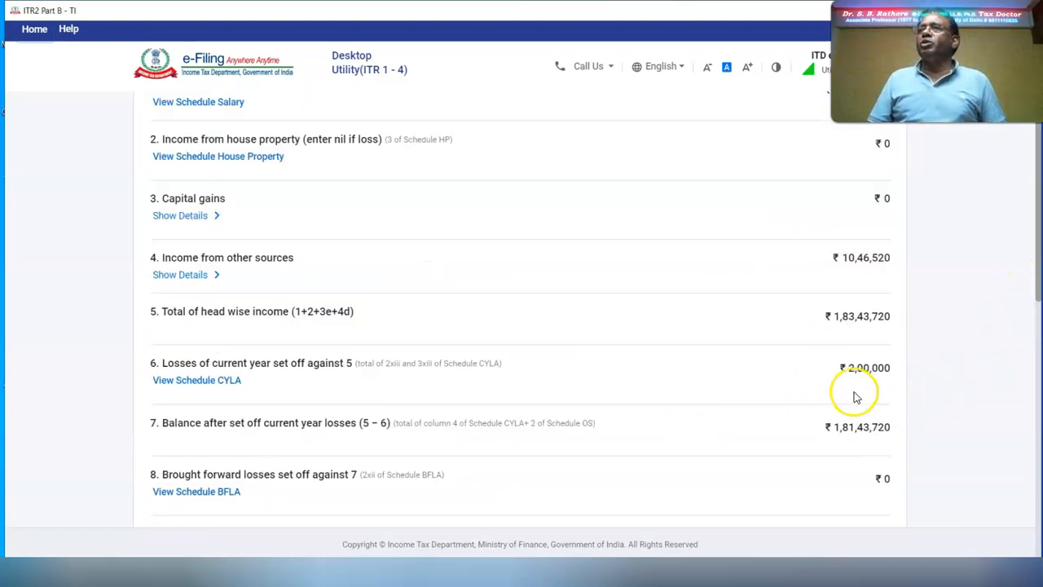
{"action": "scroll", "coordinate": [1019, 440], "scroll_direction": "down", "scroll_amount": 7}
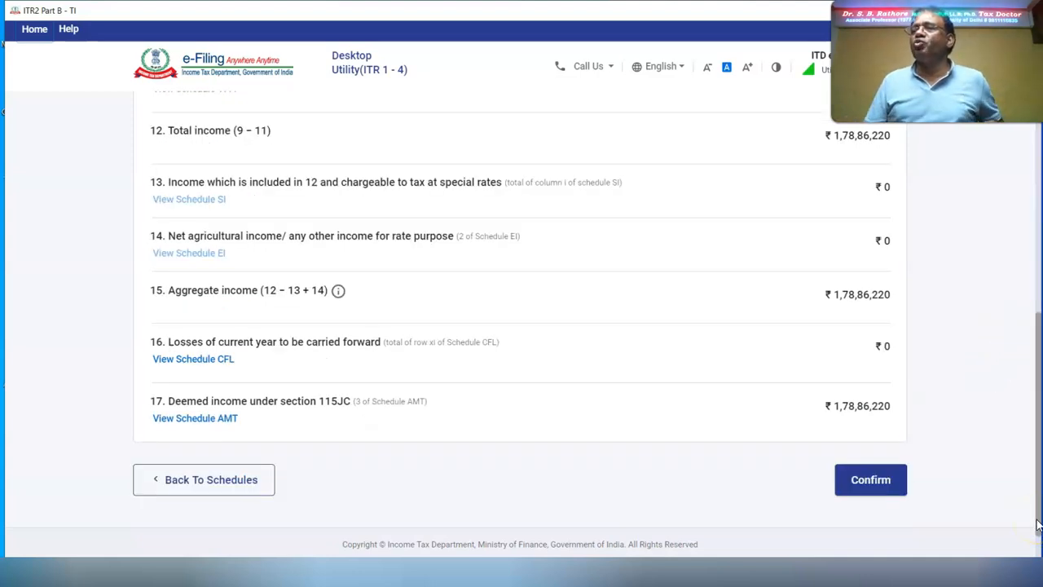
{"action": "left_click", "coordinate": [870, 482]}
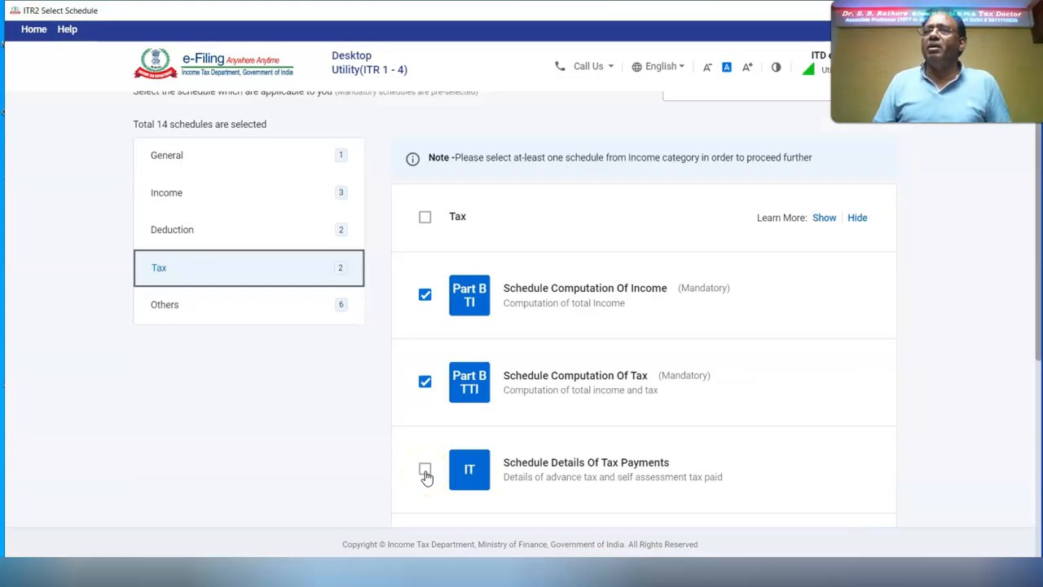
Step: Add the Schedule Details Of Tax Payments to the return's schedule selection
{"action": "left_click", "coordinate": [426, 471]}
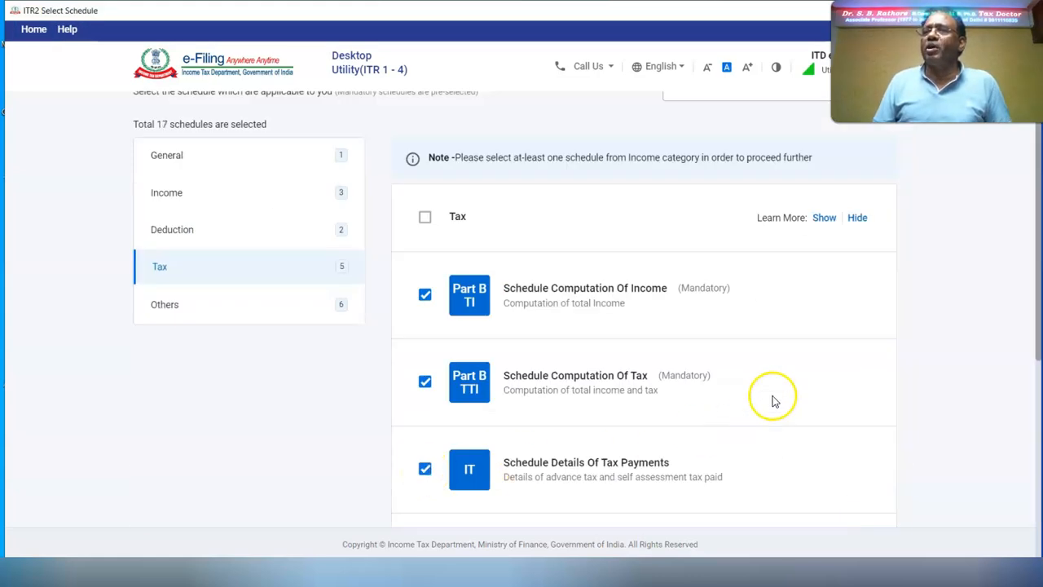
{"action": "scroll", "coordinate": [762, 408], "scroll_direction": "down", "scroll_amount": 4}
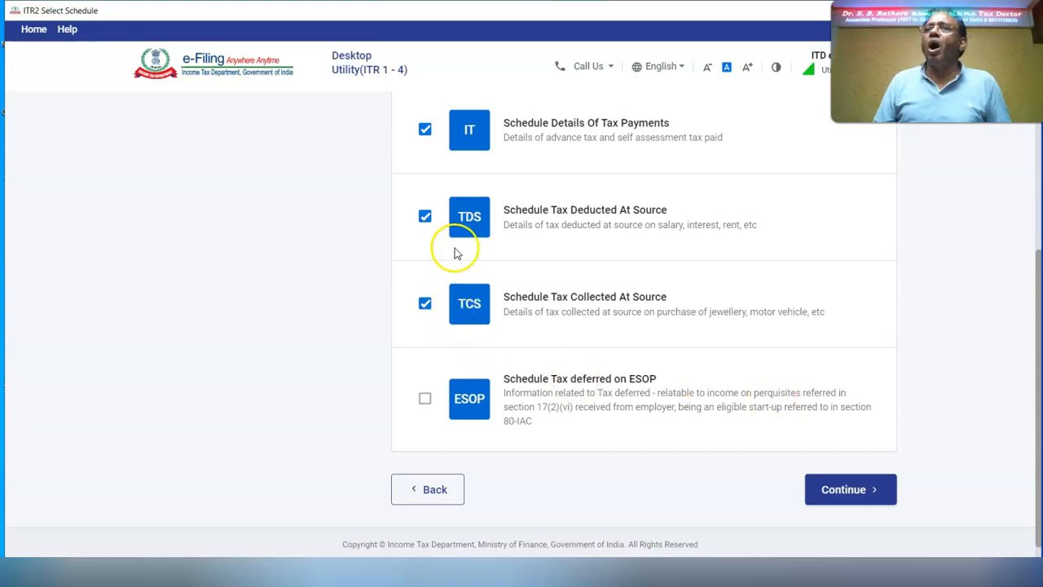
{"action": "left_click", "coordinate": [850, 489]}
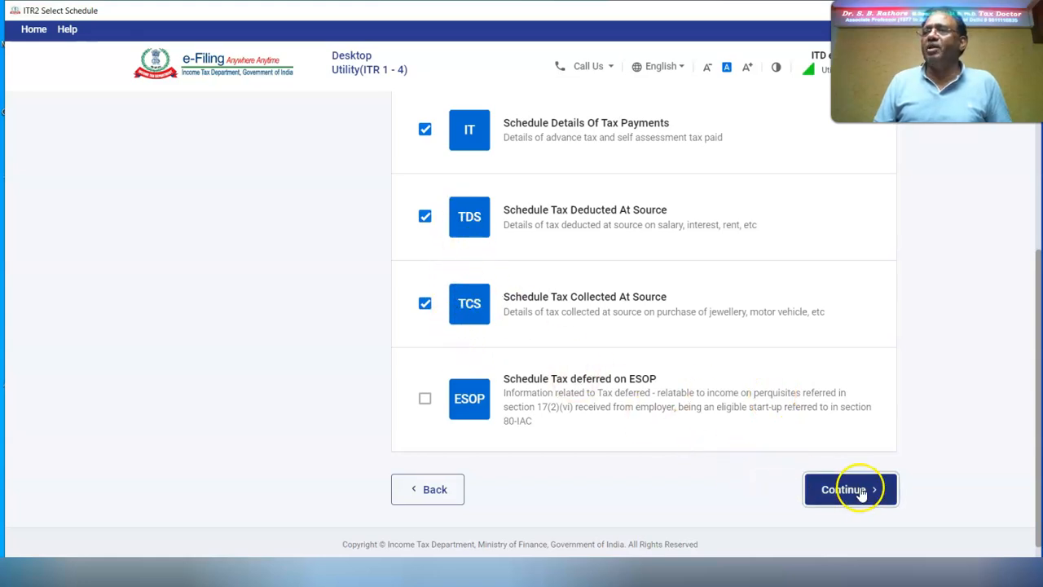
{"action": "left_click", "coordinate": [179, 201]}
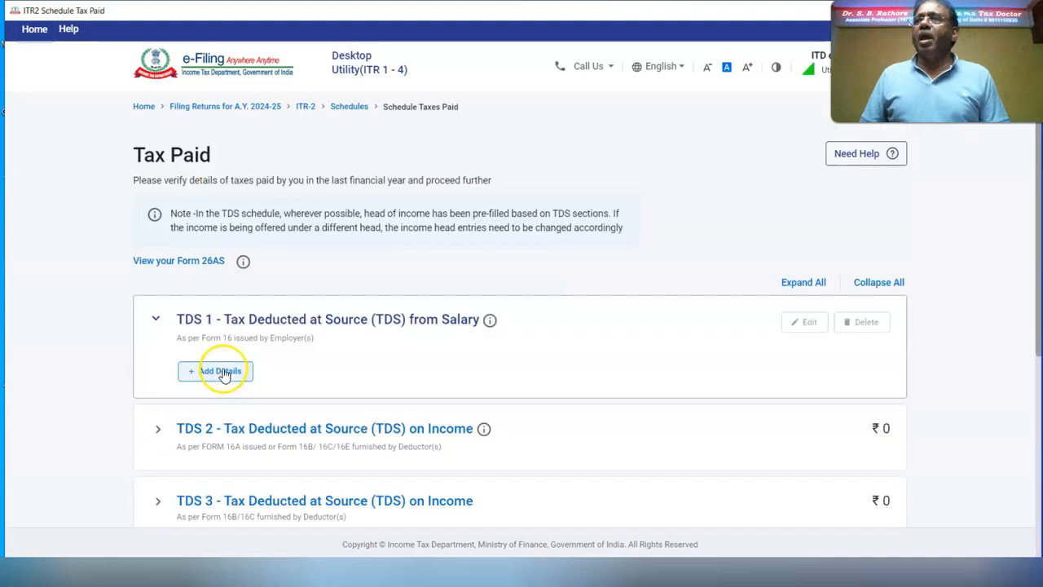
Step: Add a salary TDS entry with the employer's TAN and name and ₹56,66,100 tax deducted
{"action": "left_click", "coordinate": [224, 374]}
{"action": "left_click", "coordinate": [221, 252]}
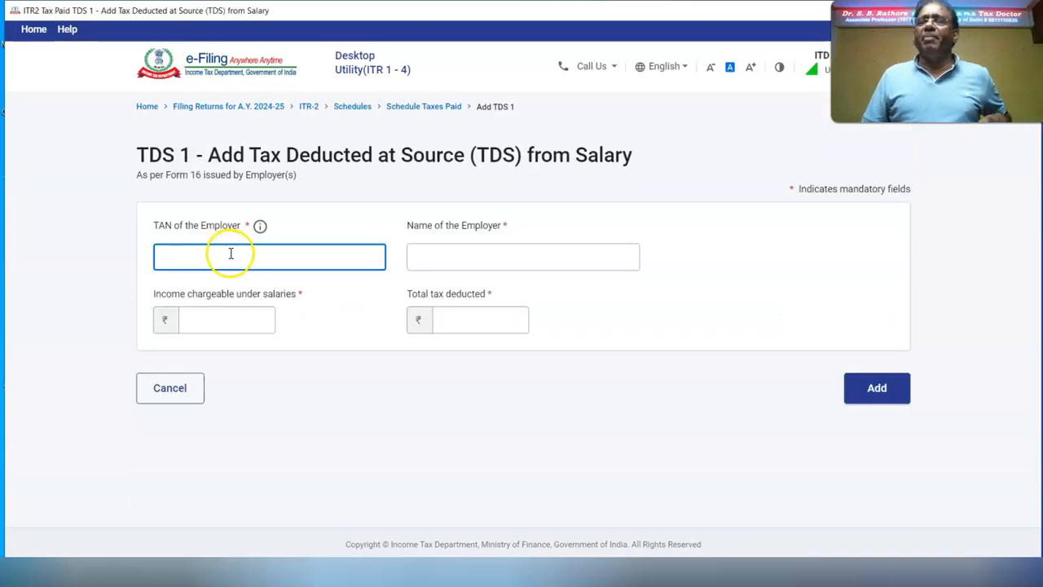
{"action": "left_click", "coordinate": [475, 259]}
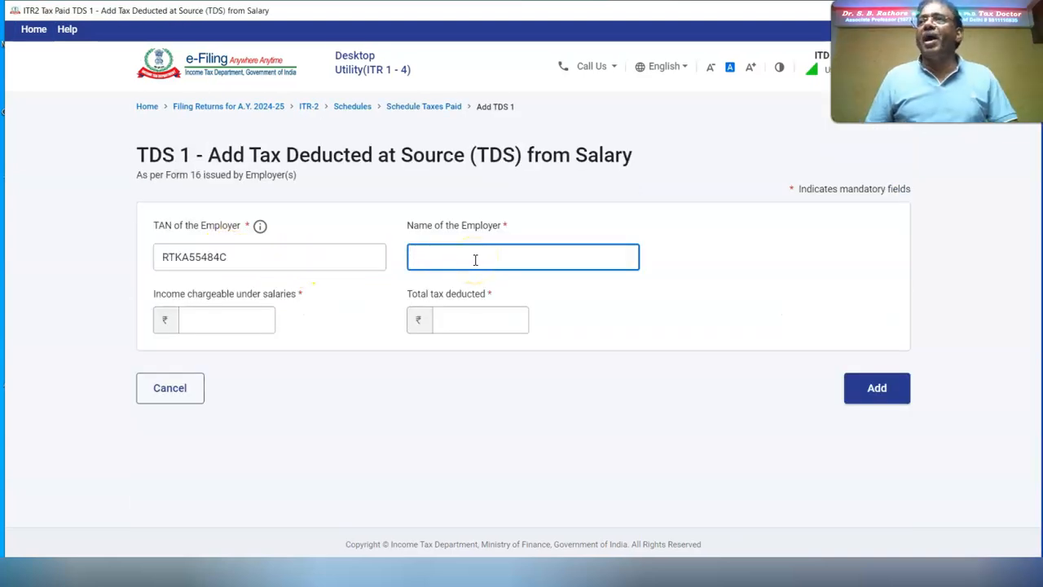
{"action": "type", "text": "AMAR CONSULTANTS"}
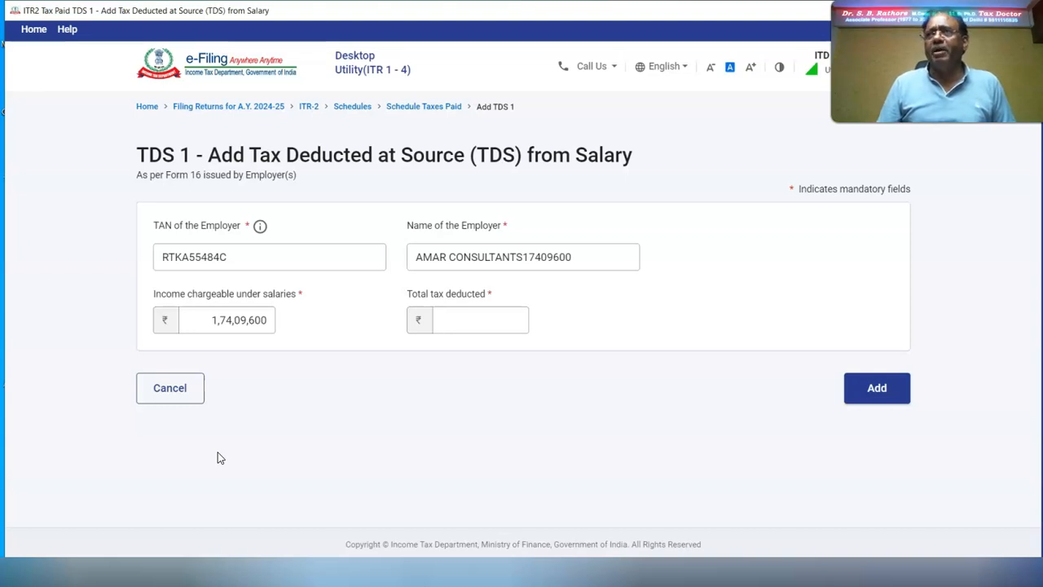
{"action": "left_click", "coordinate": [472, 319]}
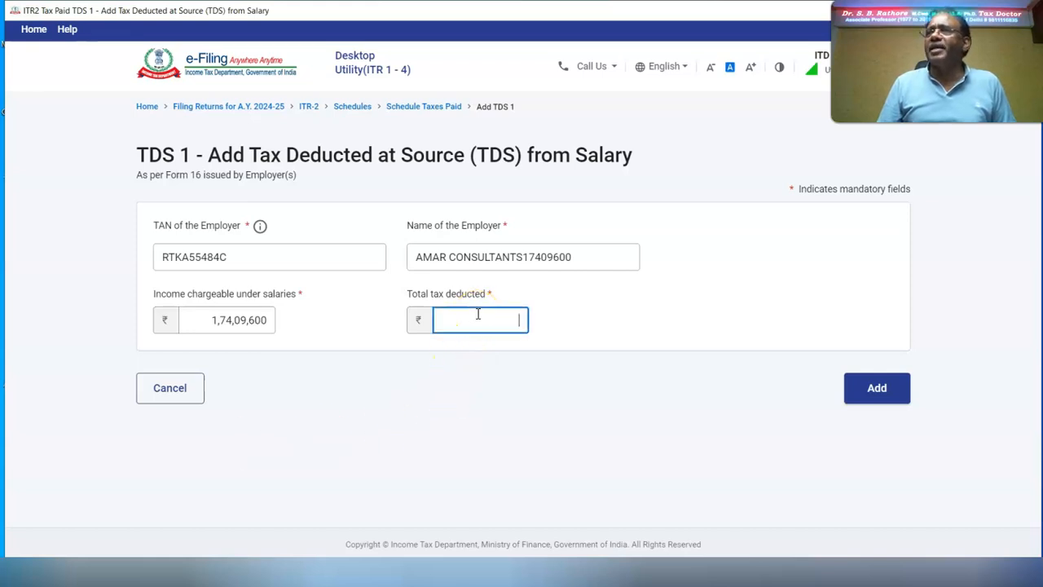
{"action": "type", "text": "5666100"}
{"action": "left_click", "coordinate": [550, 296]}
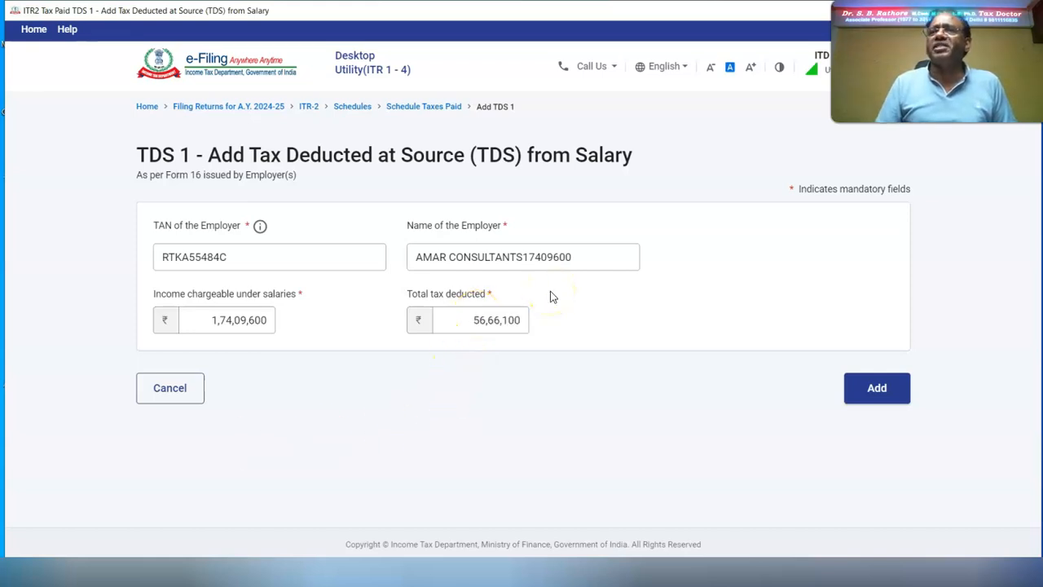
{"action": "left_click", "coordinate": [869, 388]}
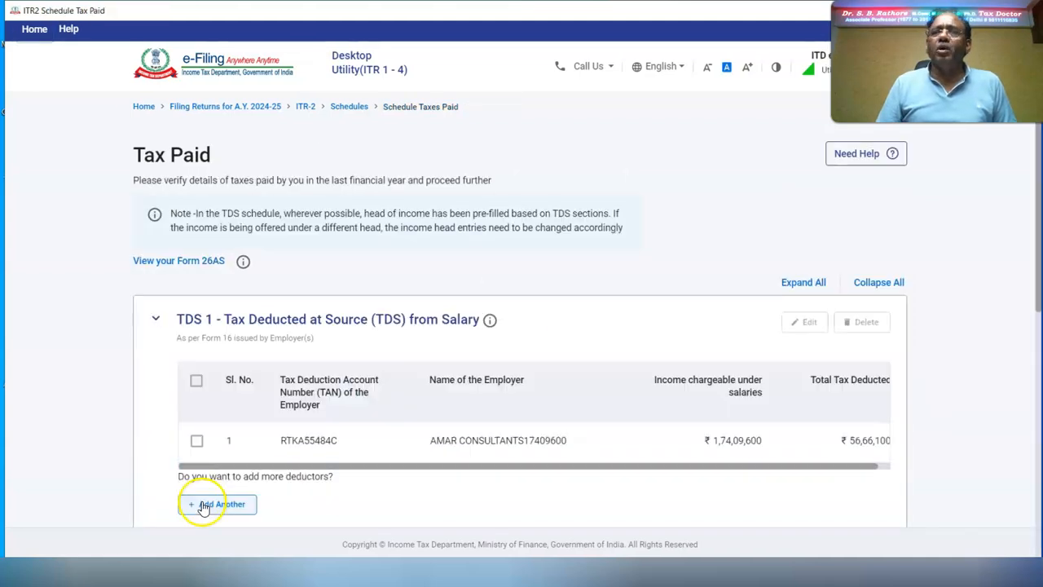
Step: Start a new TDS 2 entry as the taxpayer's own credit with ₹1,00,000 deducted
{"action": "scroll", "coordinate": [245, 457], "scroll_direction": "down", "scroll_amount": 2}
{"action": "left_click", "coordinate": [275, 406]}
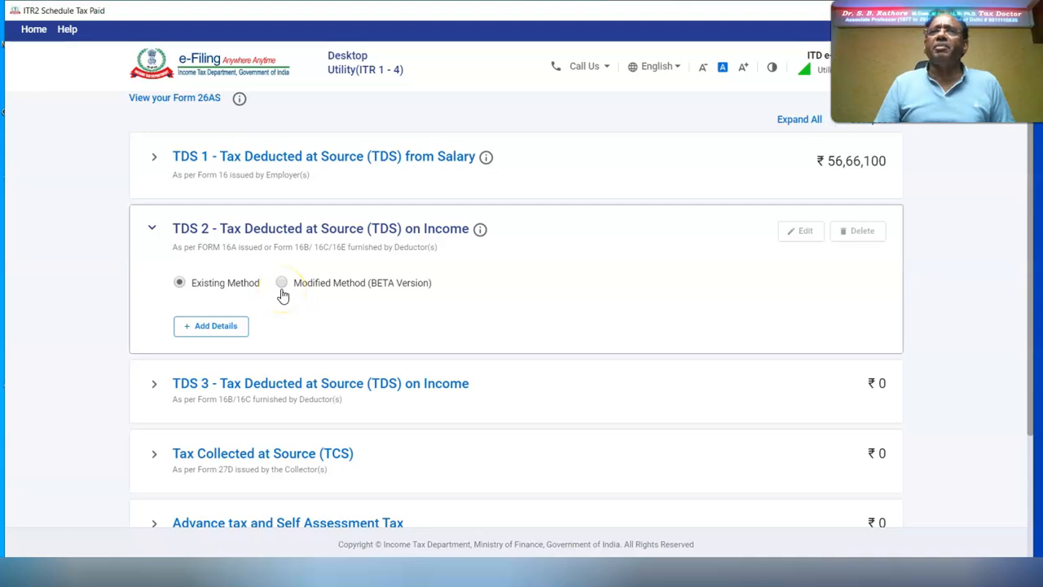
{"action": "scroll", "coordinate": [282, 295], "scroll_direction": "up", "scroll_amount": 2}
{"action": "left_click", "coordinate": [228, 490]}
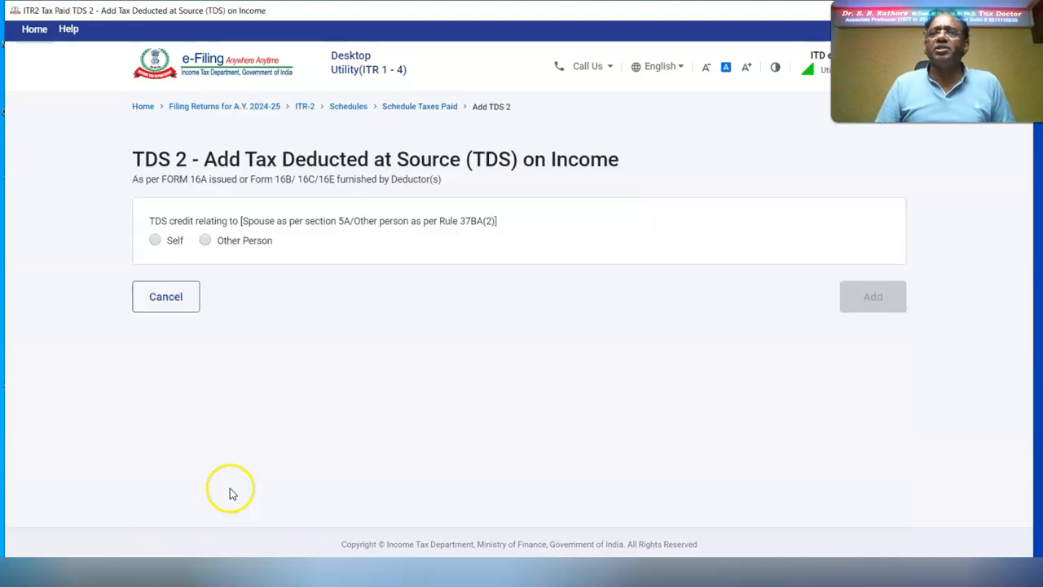
{"action": "left_click", "coordinate": [154, 240]}
{"action": "left_click", "coordinate": [193, 393]}
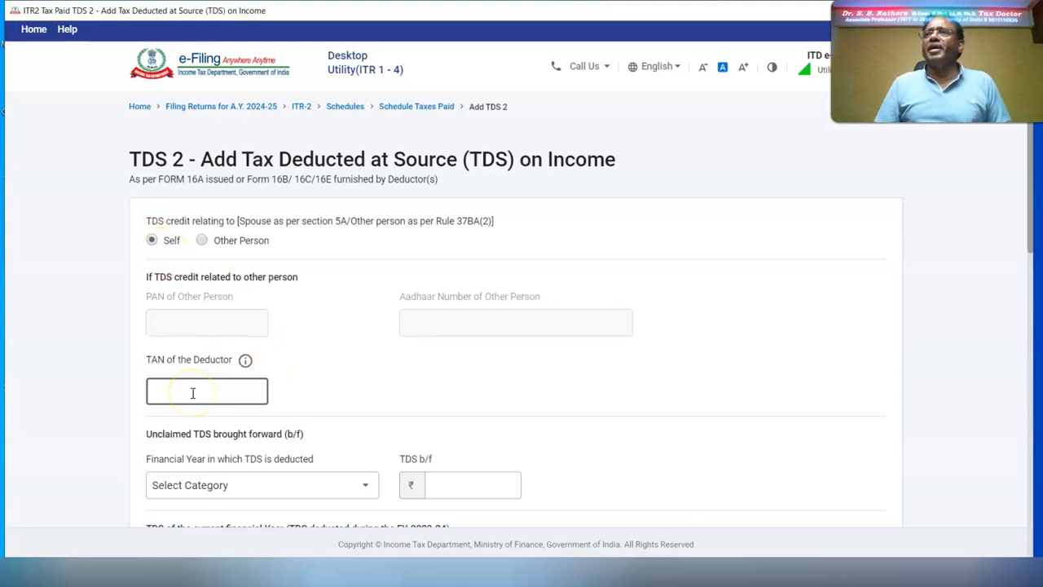
{"action": "scroll", "coordinate": [219, 103], "scroll_direction": "down", "scroll_amount": 4}
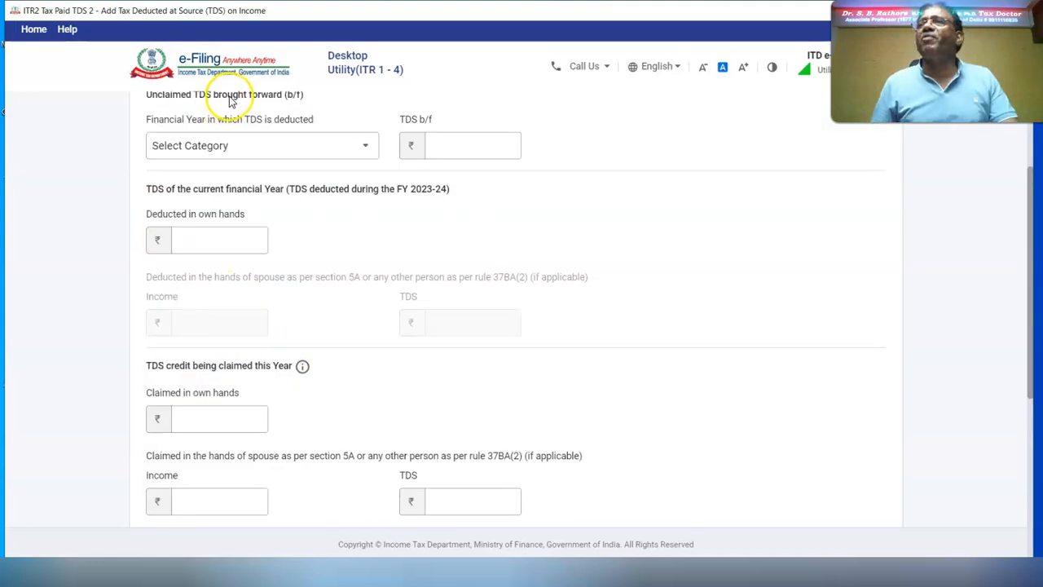
{"action": "left_click", "coordinate": [197, 240]}
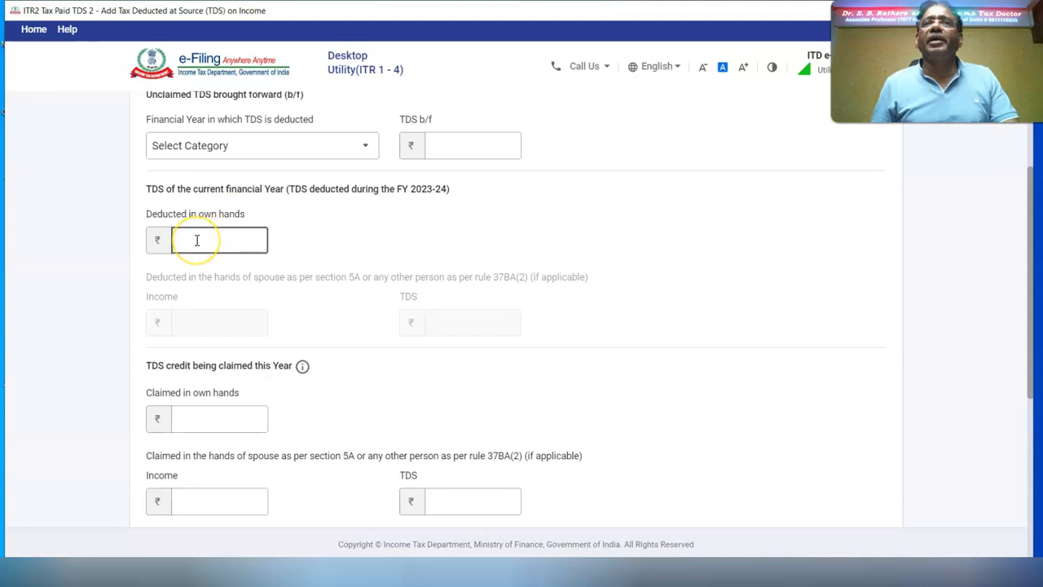
{"action": "type", "text": "100000"}
{"action": "left_click", "coordinate": [513, 231]}
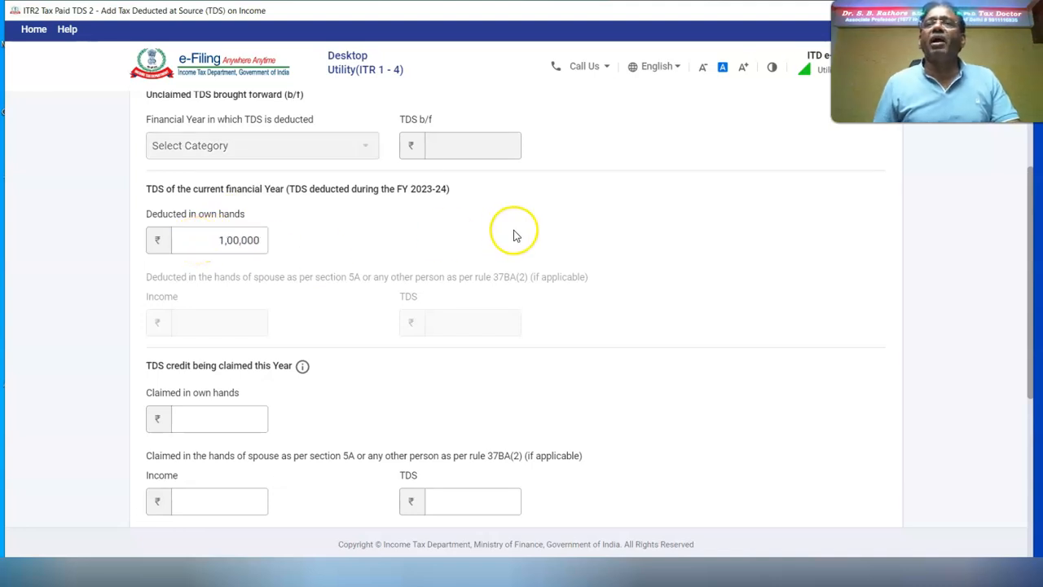
Step: Claim ₹1,00,000 TDS on gross 10,00,000 under Income from Other Sources and add the entry
{"action": "left_click", "coordinate": [173, 418]}
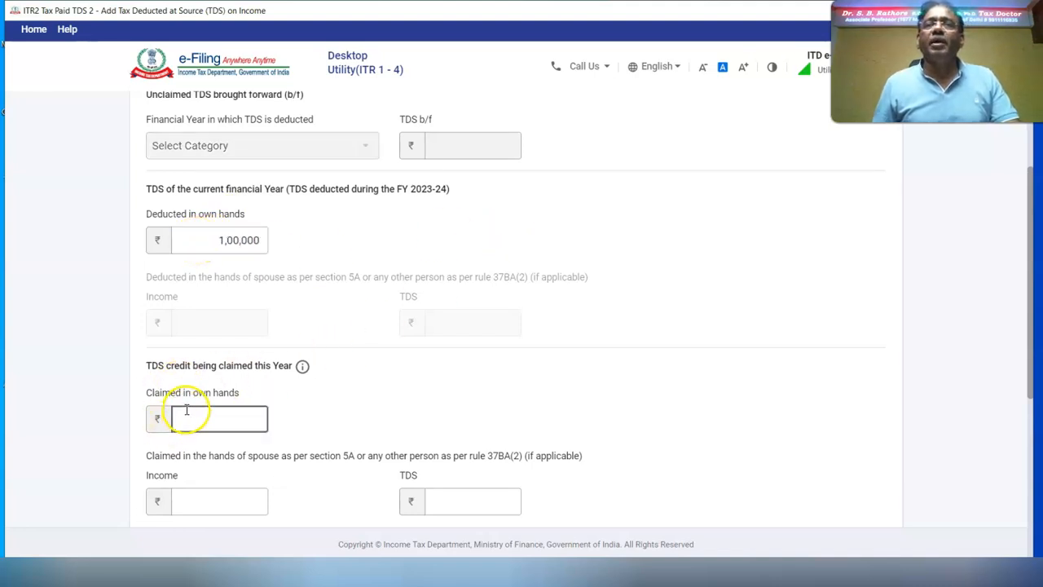
{"action": "left_click", "coordinate": [187, 410]}
{"action": "type", "text": "100000"}
{"action": "key", "text": "Tab"}
{"action": "scroll", "coordinate": [342, 351], "scroll_direction": "down", "scroll_amount": 4}
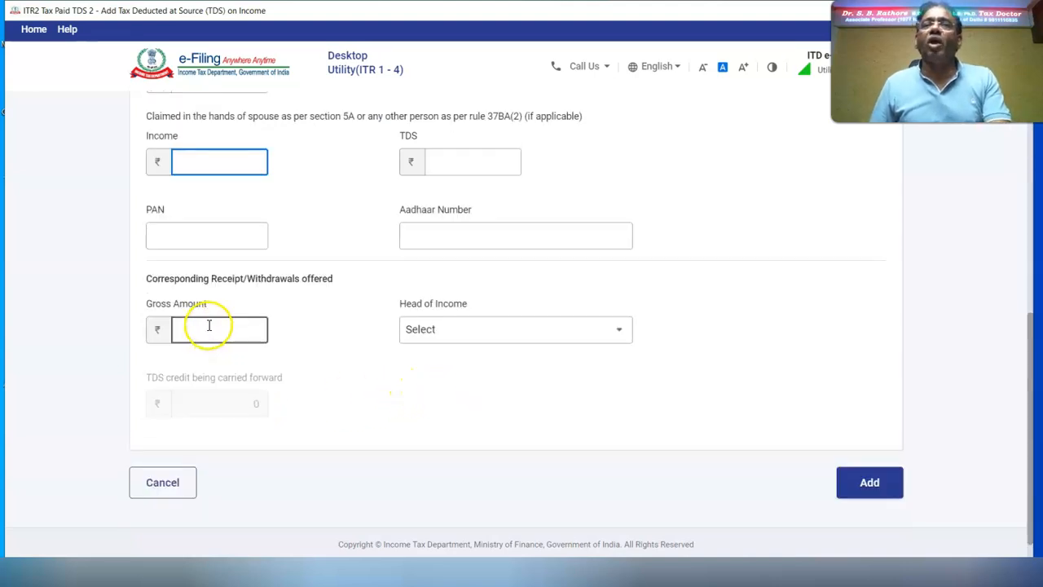
{"action": "left_click", "coordinate": [209, 325]}
{"action": "type", "text": "1000000"}
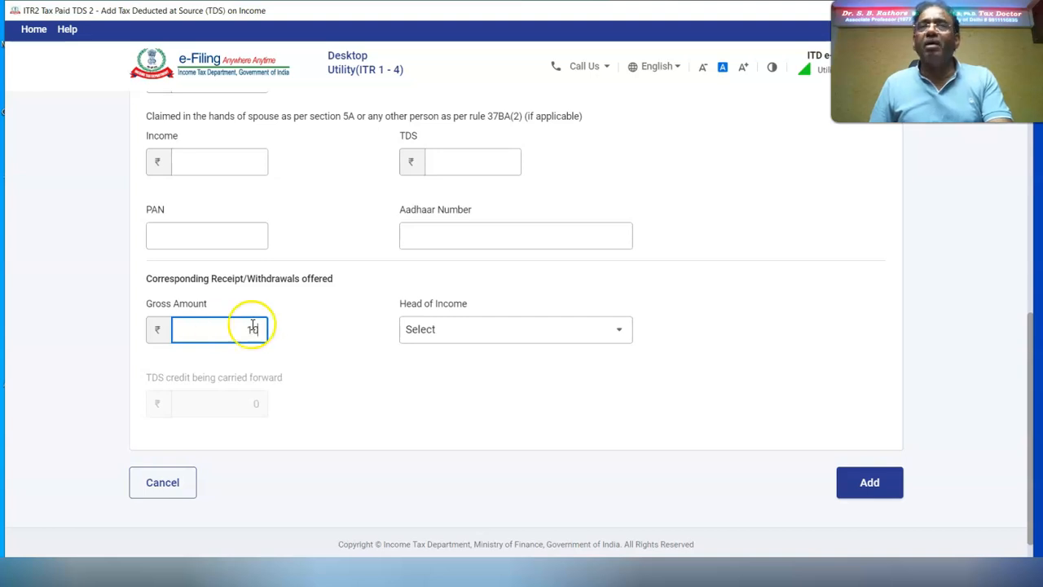
{"action": "left_click", "coordinate": [617, 336]}
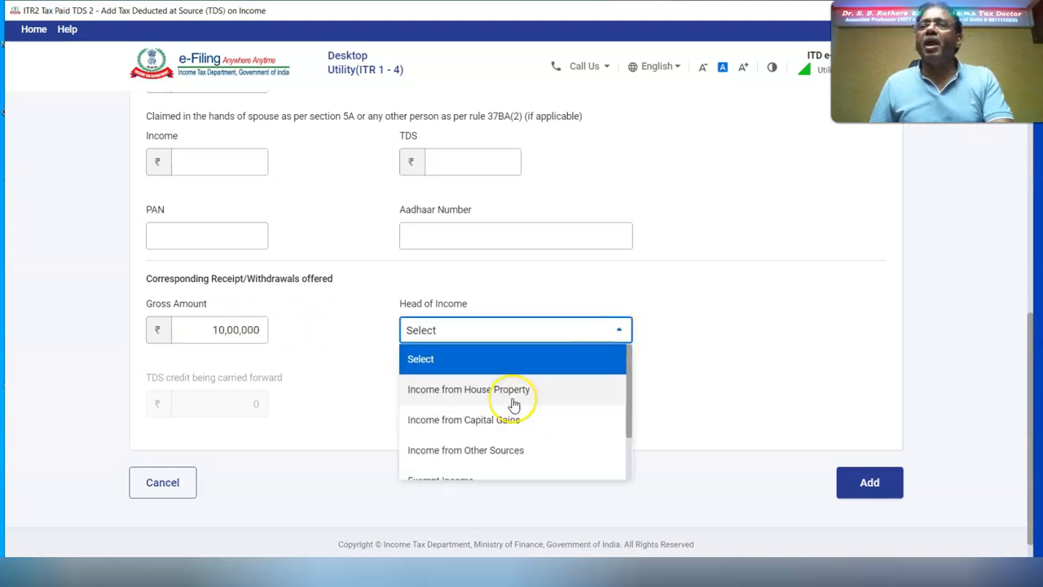
{"action": "left_click", "coordinate": [480, 448]}
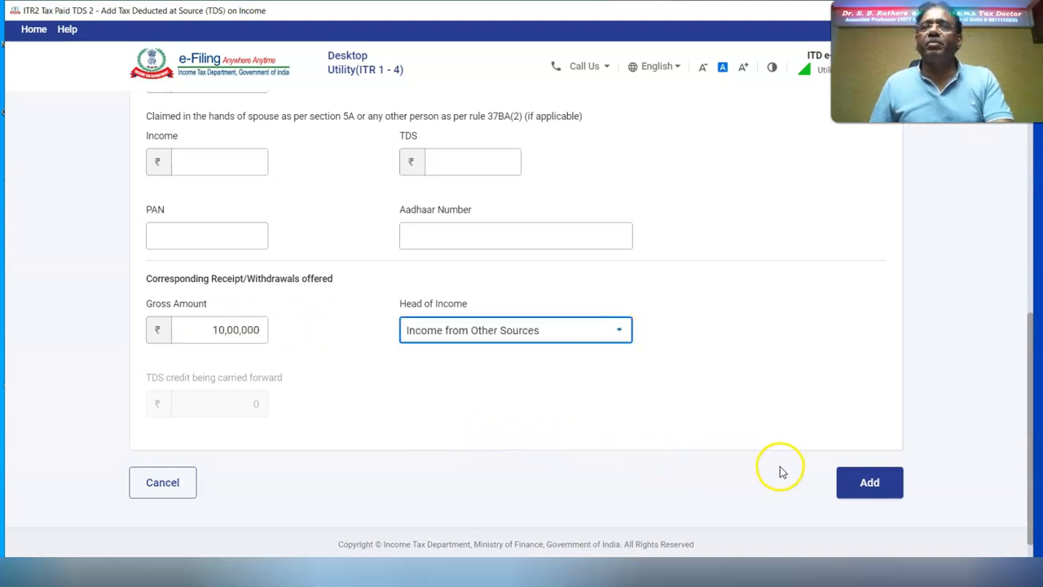
{"action": "left_click", "coordinate": [870, 482]}
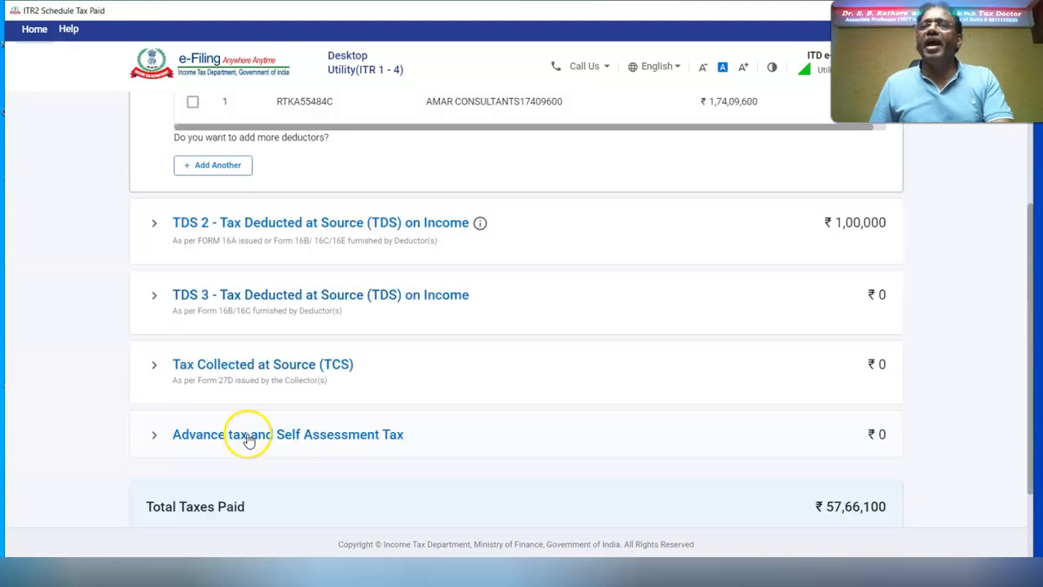
{"action": "left_click", "coordinate": [248, 436]}
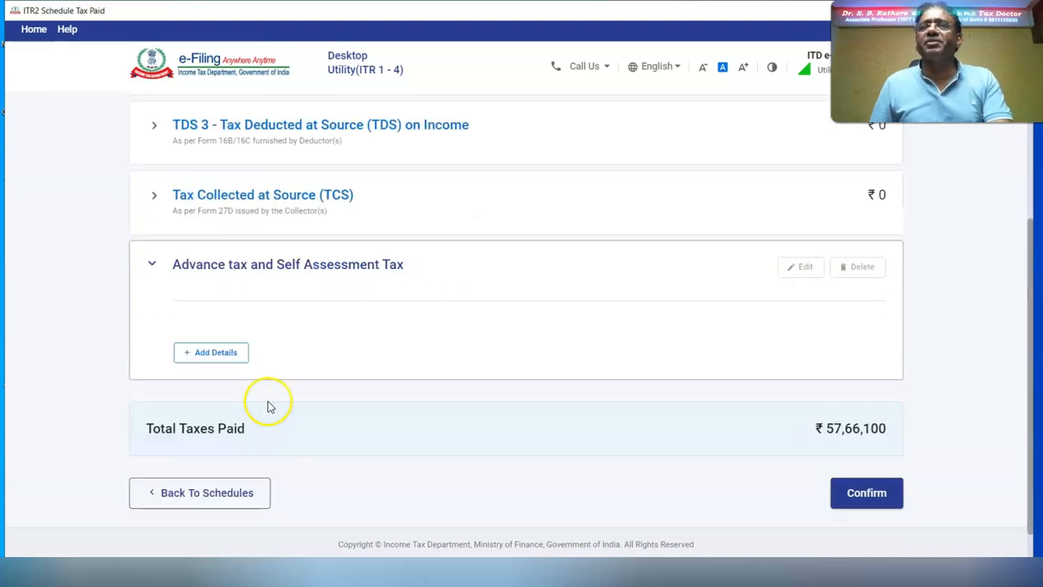
{"action": "left_click", "coordinate": [216, 352]}
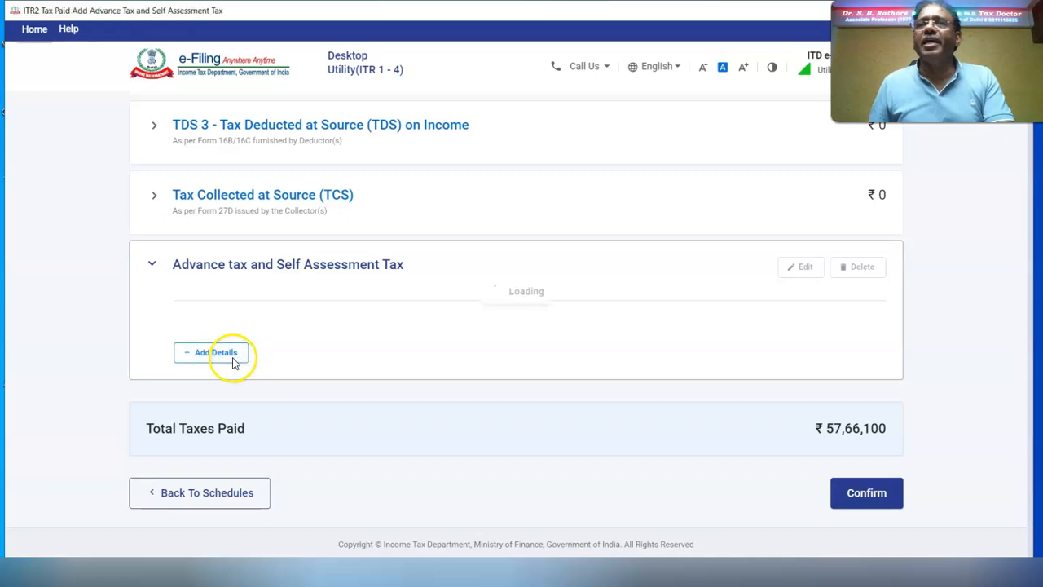
{"action": "left_click", "coordinate": [183, 241]}
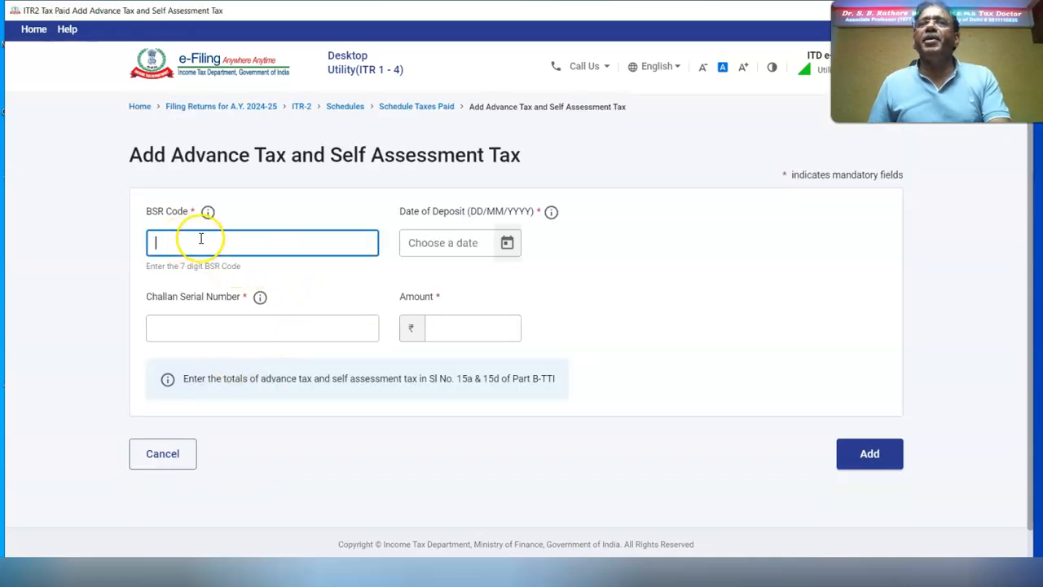
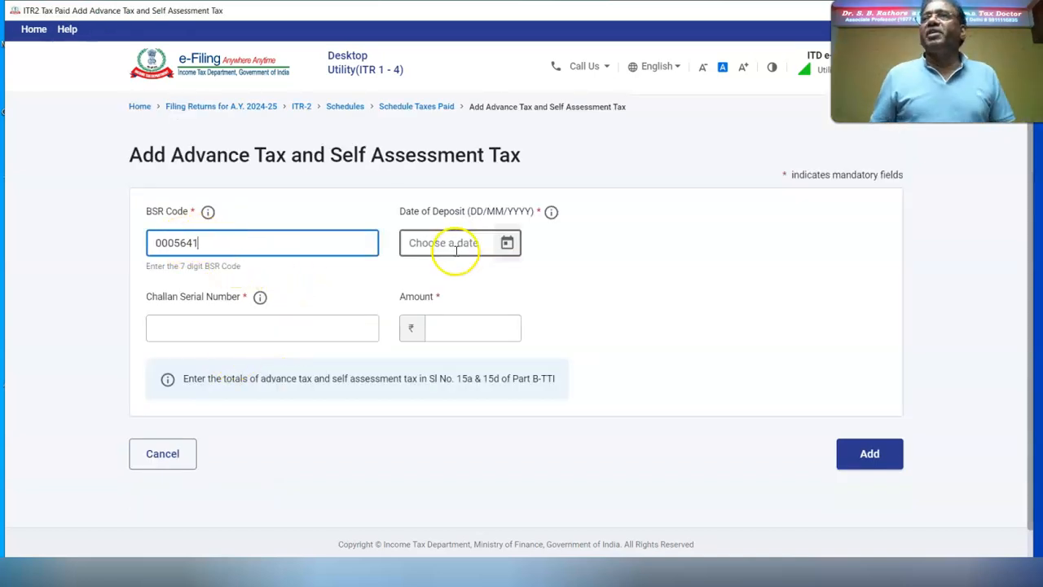
{"action": "left_click", "coordinate": [507, 243]}
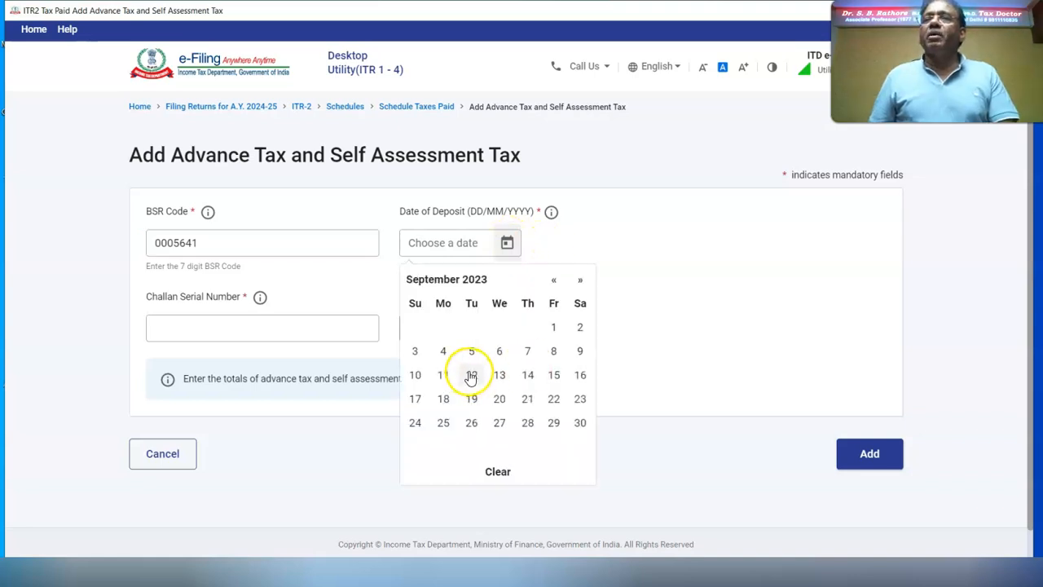
{"action": "left_click", "coordinate": [471, 377]}
{"action": "left_click", "coordinate": [191, 330]}
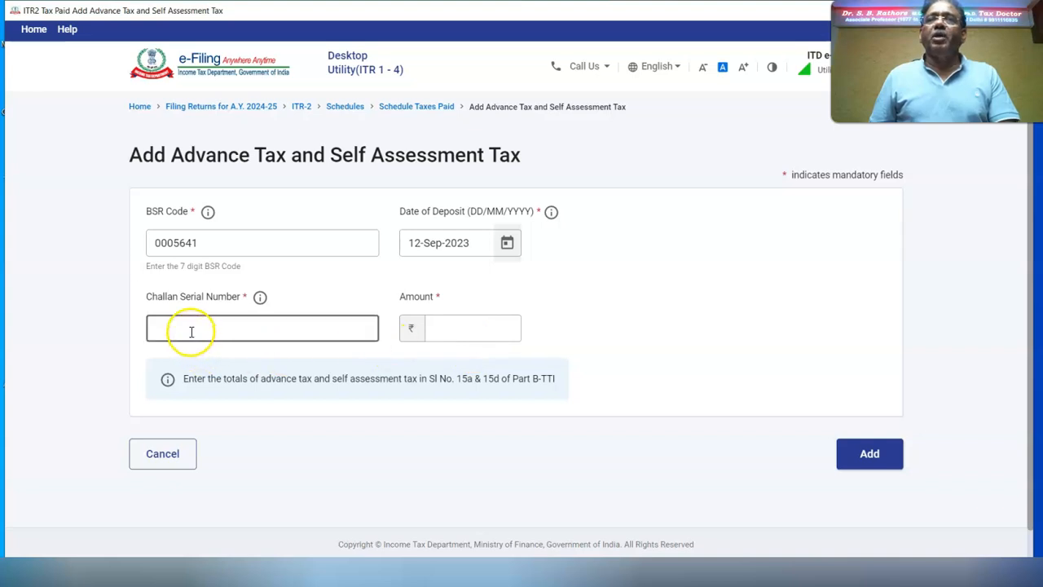
{"action": "left_click", "coordinate": [447, 337]}
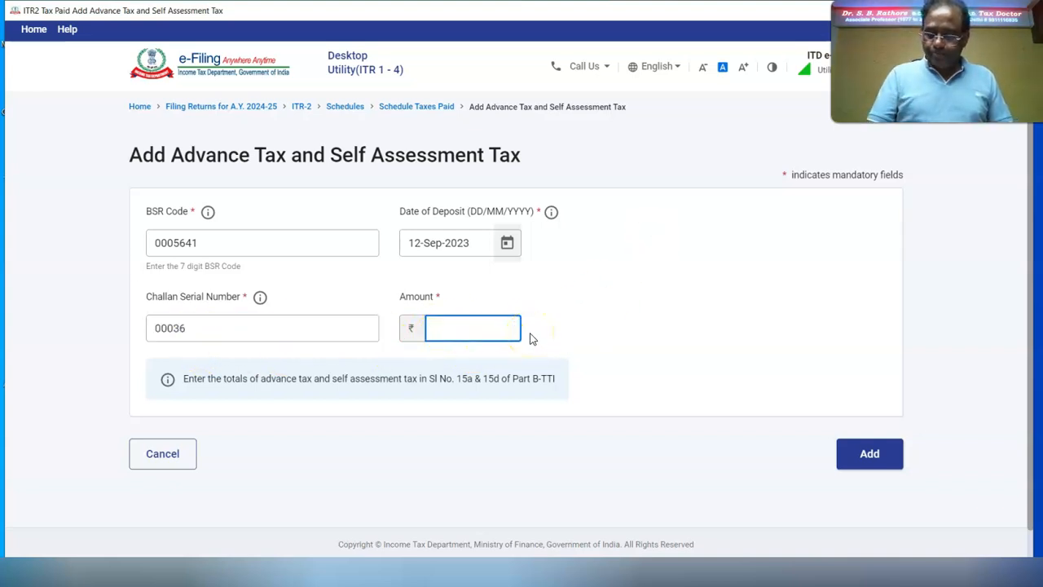
{"action": "left_click", "coordinate": [582, 329]}
{"action": "left_click", "coordinate": [868, 453]}
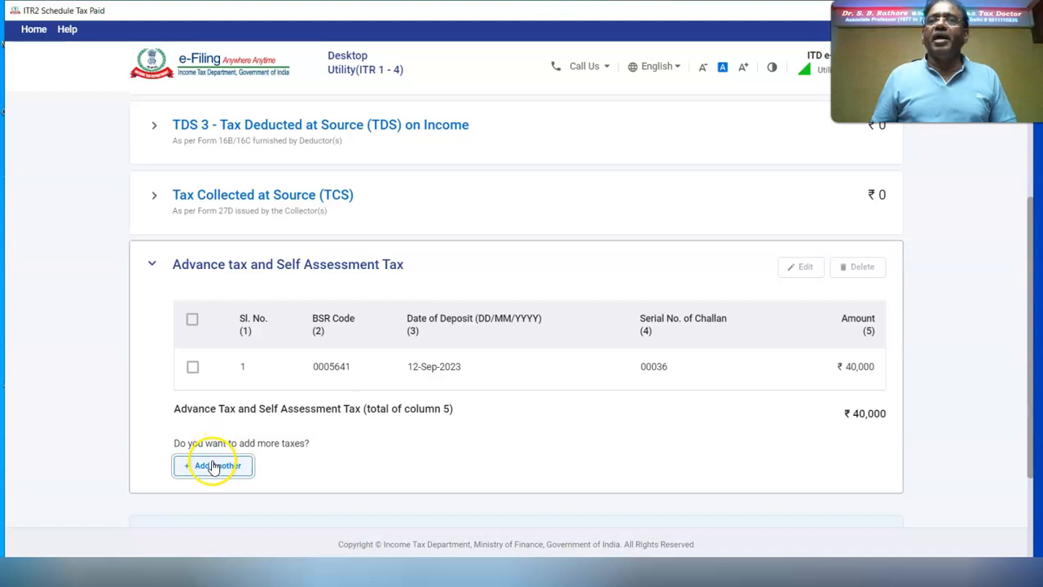
{"action": "left_click", "coordinate": [213, 467]}
{"action": "left_click", "coordinate": [167, 241]}
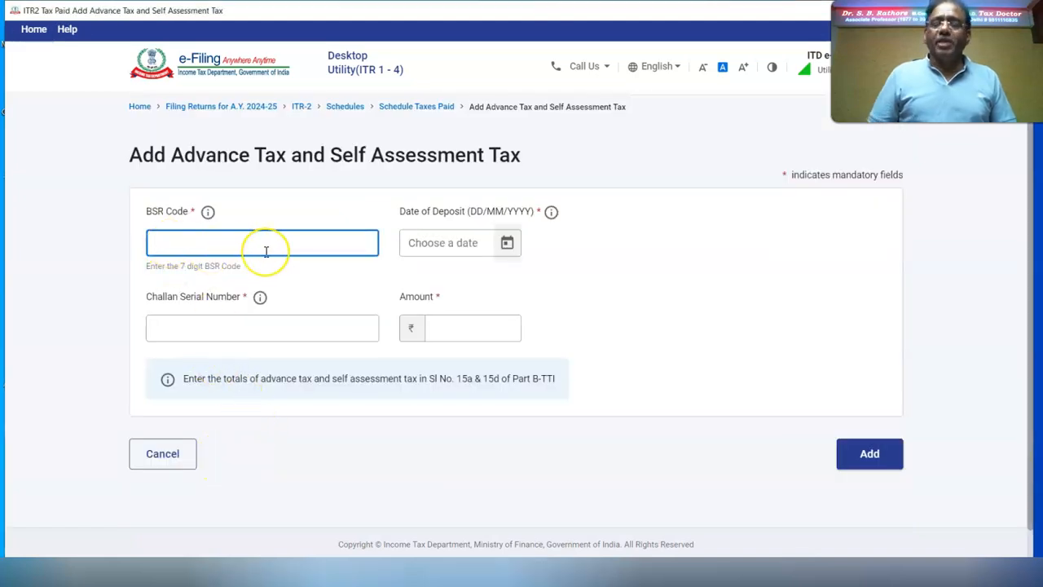
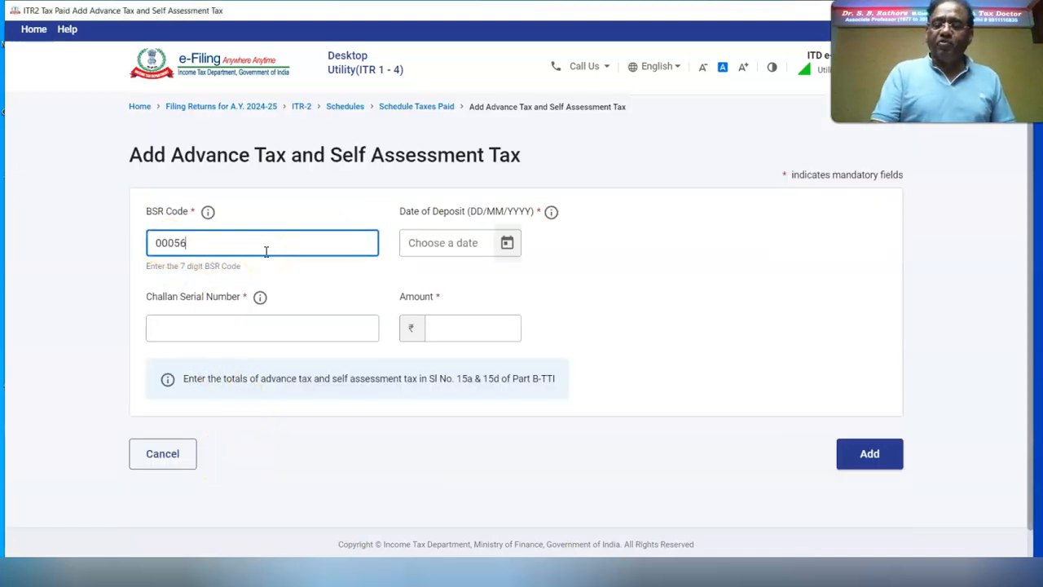
{"action": "left_click", "coordinate": [507, 243]}
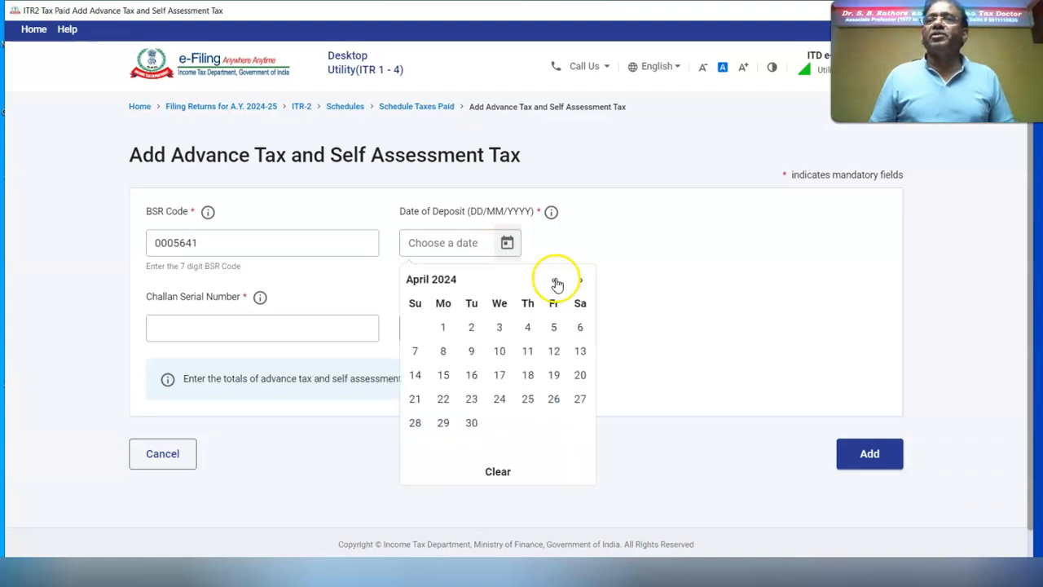
{"action": "left_click", "coordinate": [471, 423]}
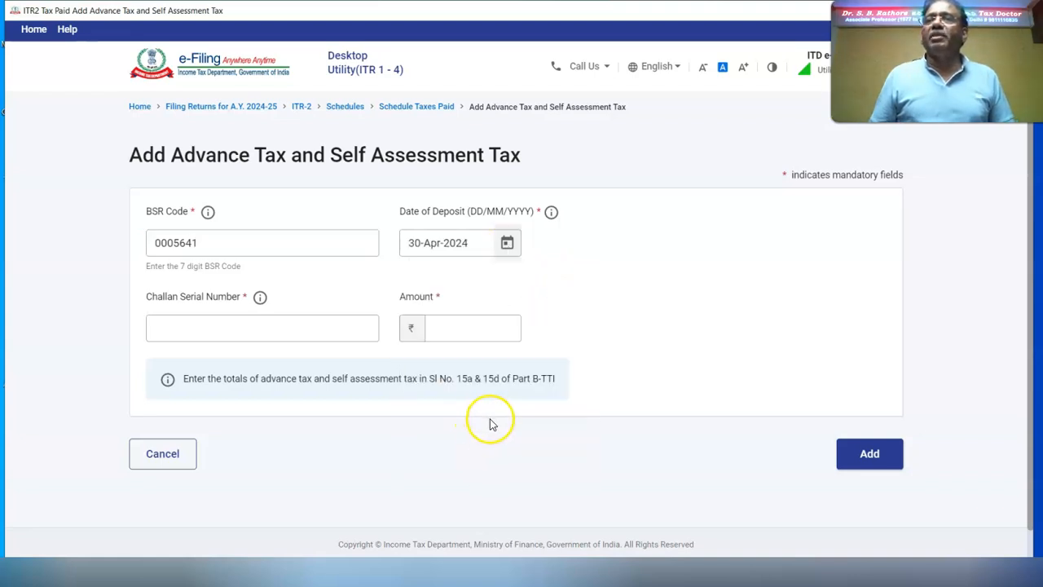
{"action": "left_click", "coordinate": [217, 329]}
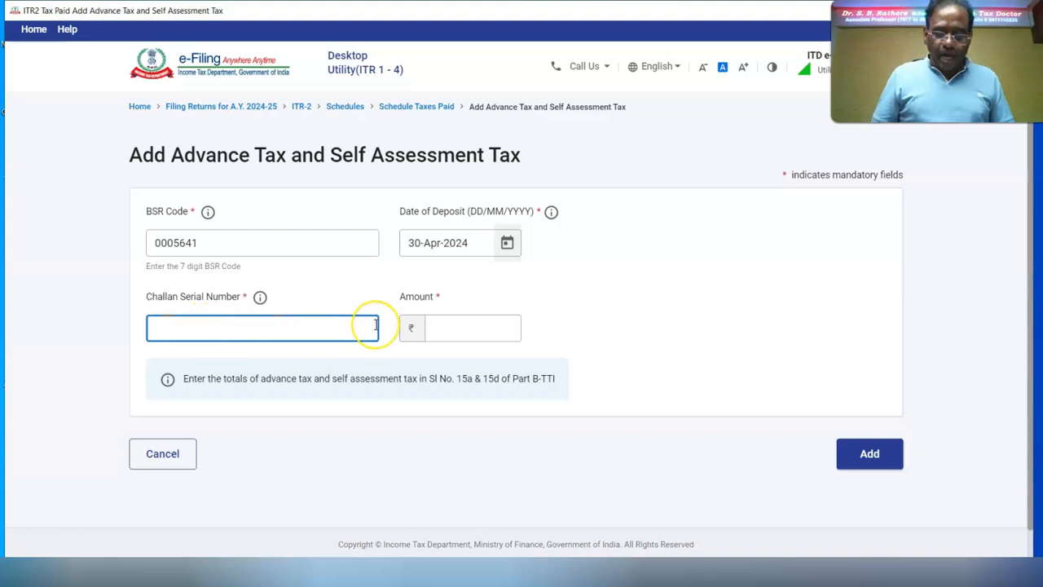
{"action": "left_click", "coordinate": [494, 330]}
{"action": "type", "text": "106000"}
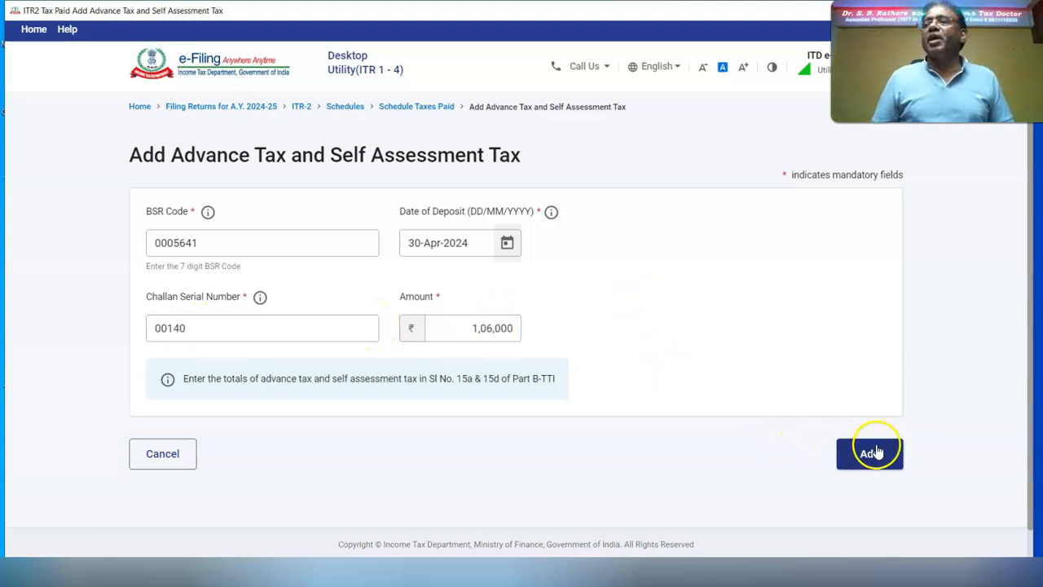
{"action": "left_click", "coordinate": [873, 452]}
Step: Confirm the Tax Paid schedule and go to Part B - TTI
{"action": "scroll", "coordinate": [753, 343], "scroll_direction": "down", "scroll_amount": 5}
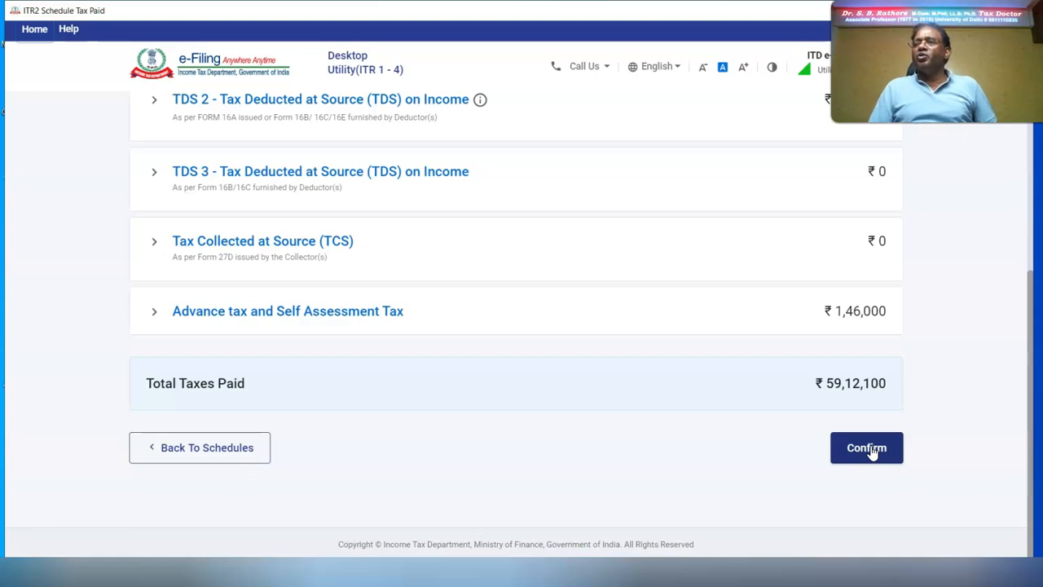
{"action": "left_click", "coordinate": [867, 447]}
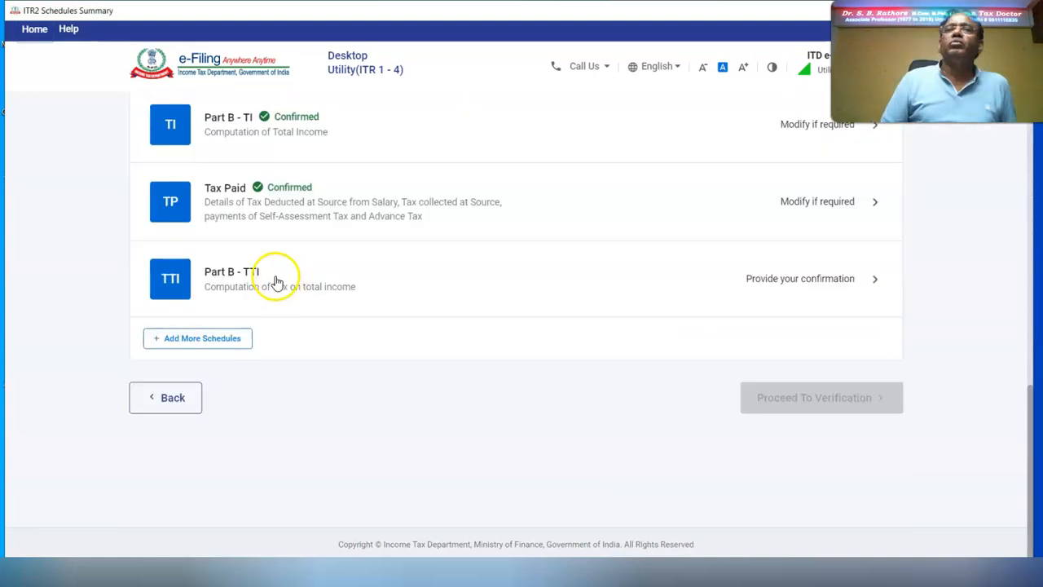
{"action": "left_click", "coordinate": [169, 275]}
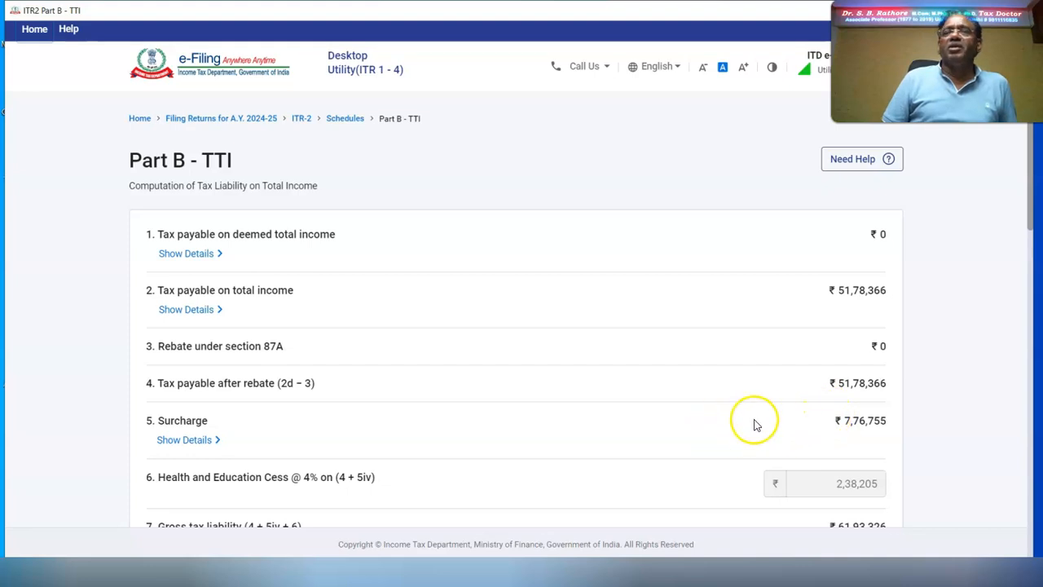
Step: Set the section 234A, 234B and 234C interest amounts to 0
{"action": "left_click", "coordinate": [182, 441]}
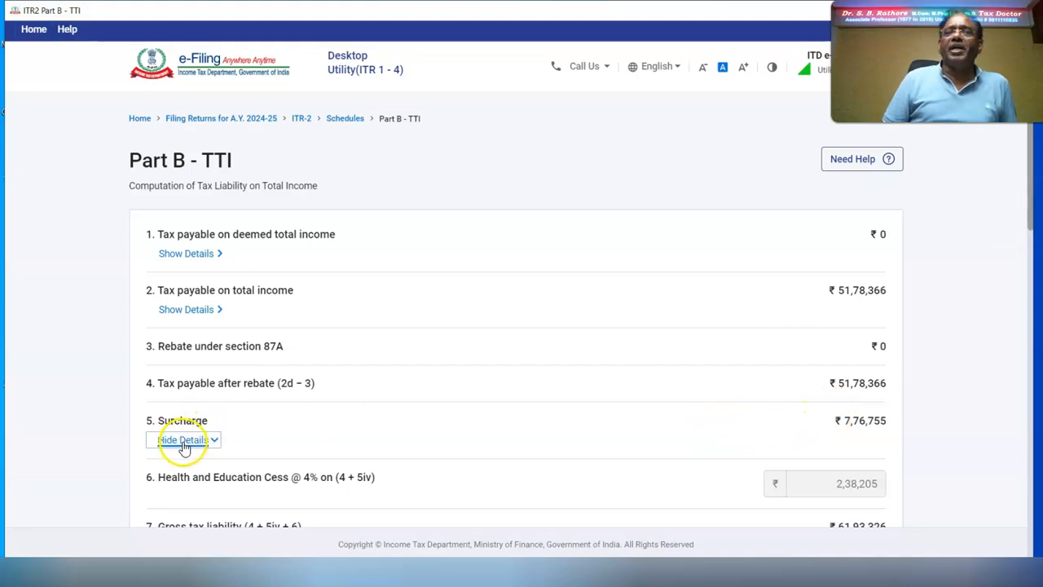
{"action": "scroll", "coordinate": [1027, 297], "scroll_direction": "down", "scroll_amount": 4}
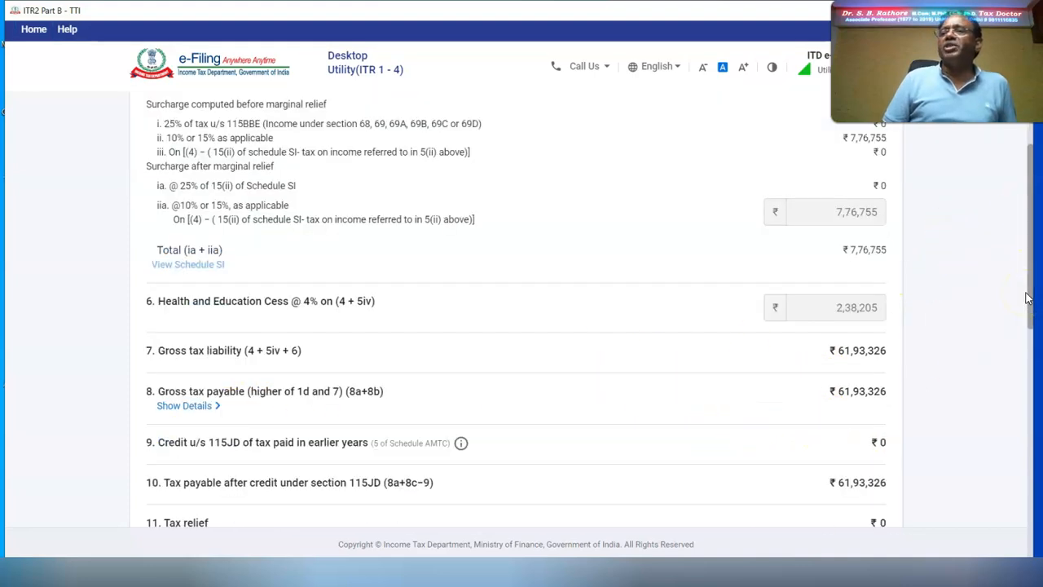
{"action": "scroll", "coordinate": [1027, 297], "scroll_direction": "down", "scroll_amount": 5}
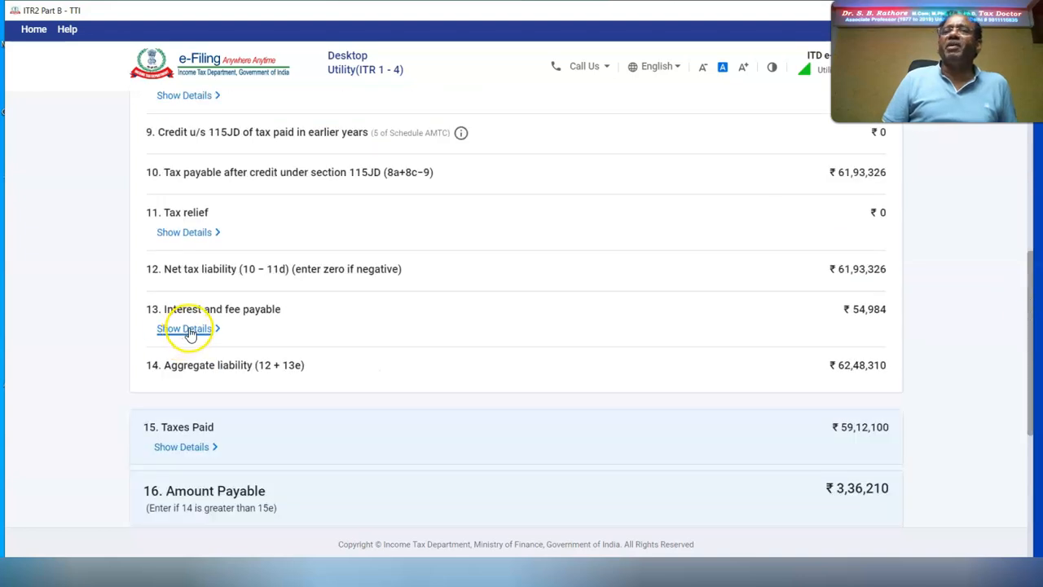
{"action": "left_click", "coordinate": [189, 330]}
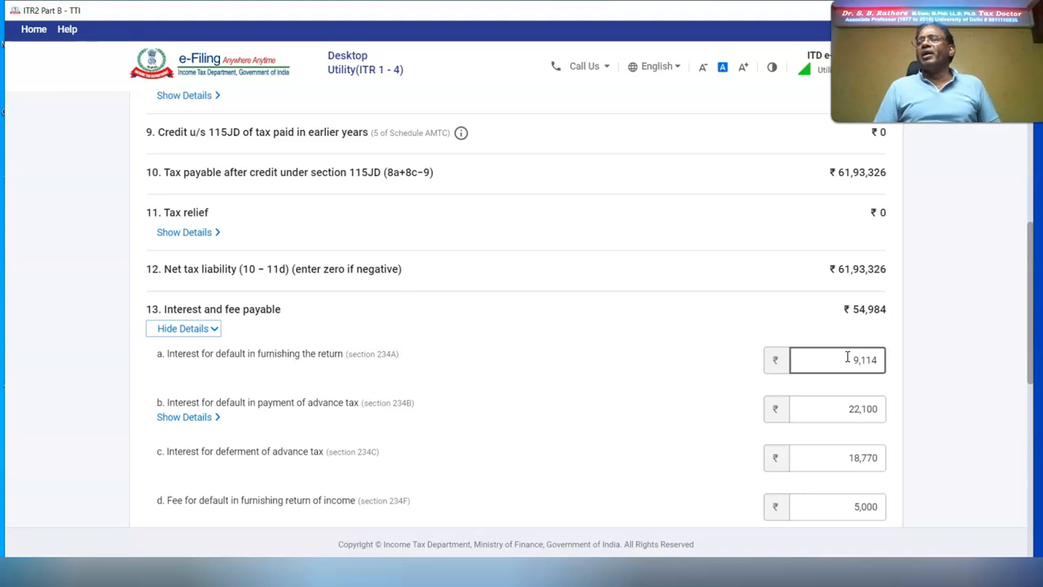
{"action": "left_click", "coordinate": [847, 356]}
{"action": "type", "text": "0"}
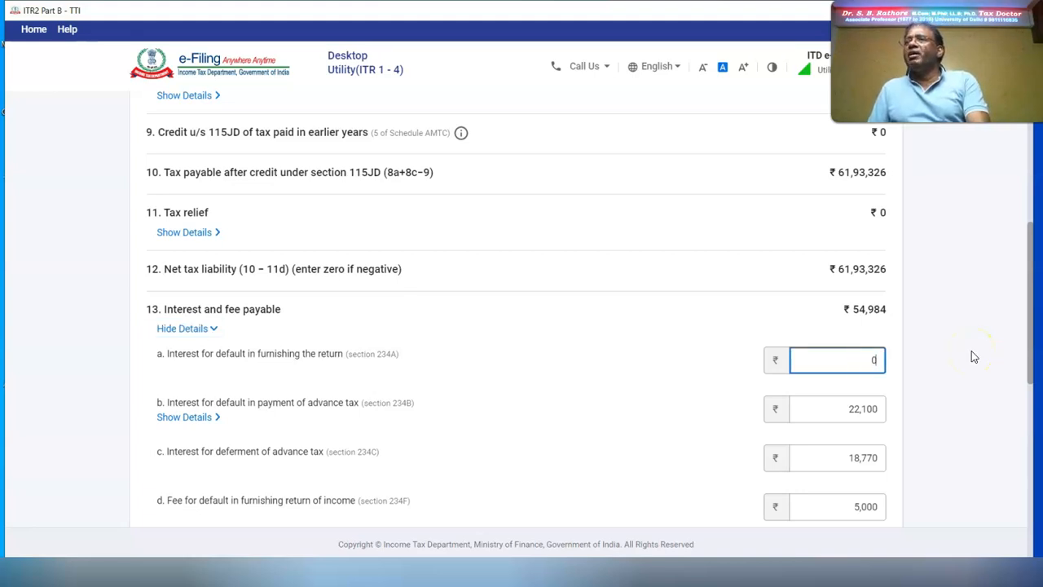
{"action": "left_click", "coordinate": [972, 356]}
{"action": "left_click_drag", "start_coordinate": [883, 403], "coordinate": [838, 408]}
{"action": "type", "text": "0"}
{"action": "left_click", "coordinate": [973, 392]}
{"action": "left_click_drag", "start_coordinate": [883, 456], "coordinate": [857, 455]}
{"action": "type", "text": "0"}
Step: Answer No to the foreign assets question and choose Pay Later
{"action": "scroll", "coordinate": [964, 415], "scroll_direction": "down", "scroll_amount": 4}
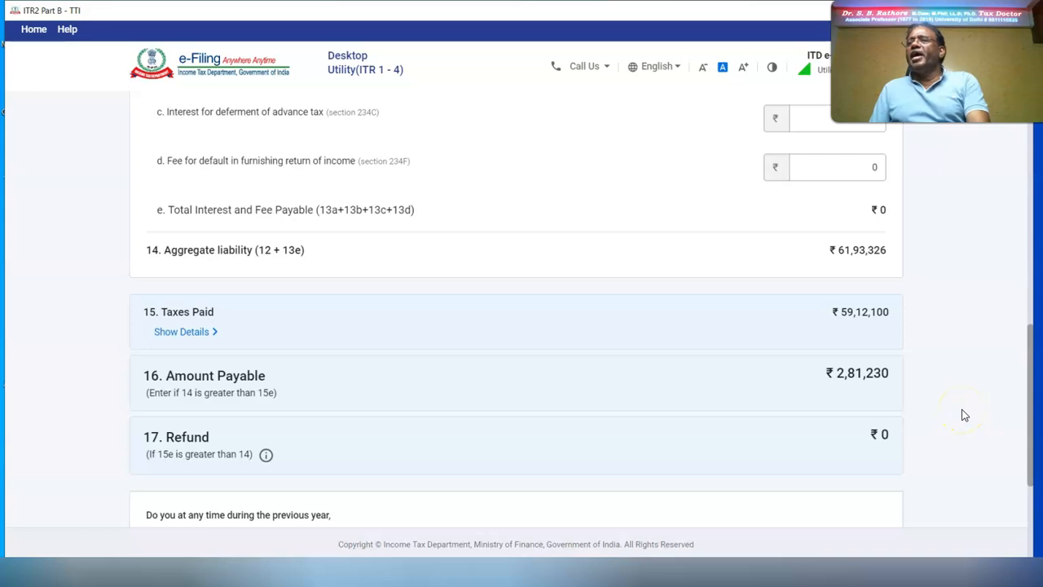
{"action": "scroll", "coordinate": [964, 415], "scroll_direction": "down", "scroll_amount": 3}
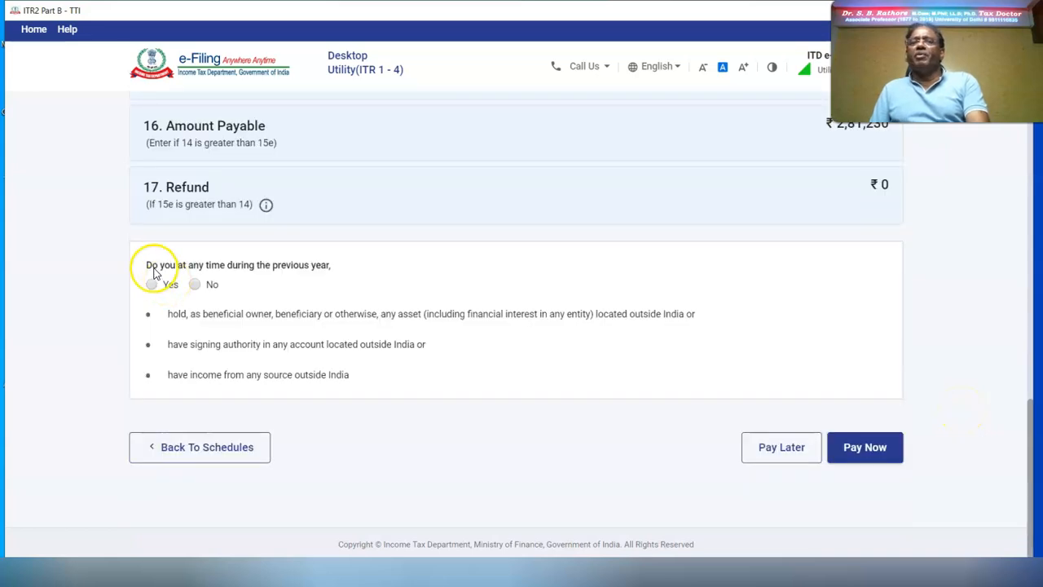
{"action": "left_click", "coordinate": [195, 286]}
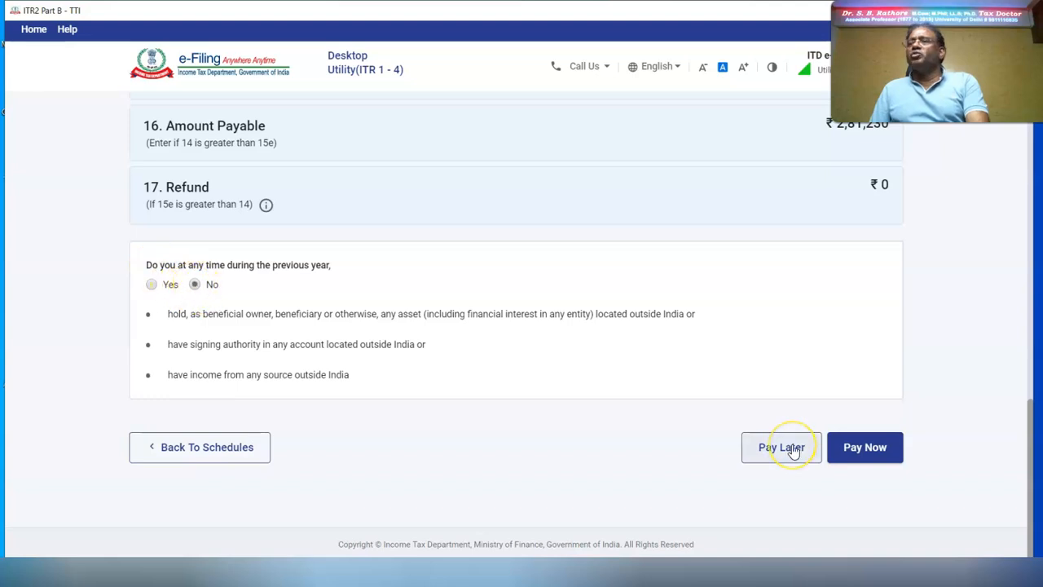
{"action": "left_click", "coordinate": [793, 451]}
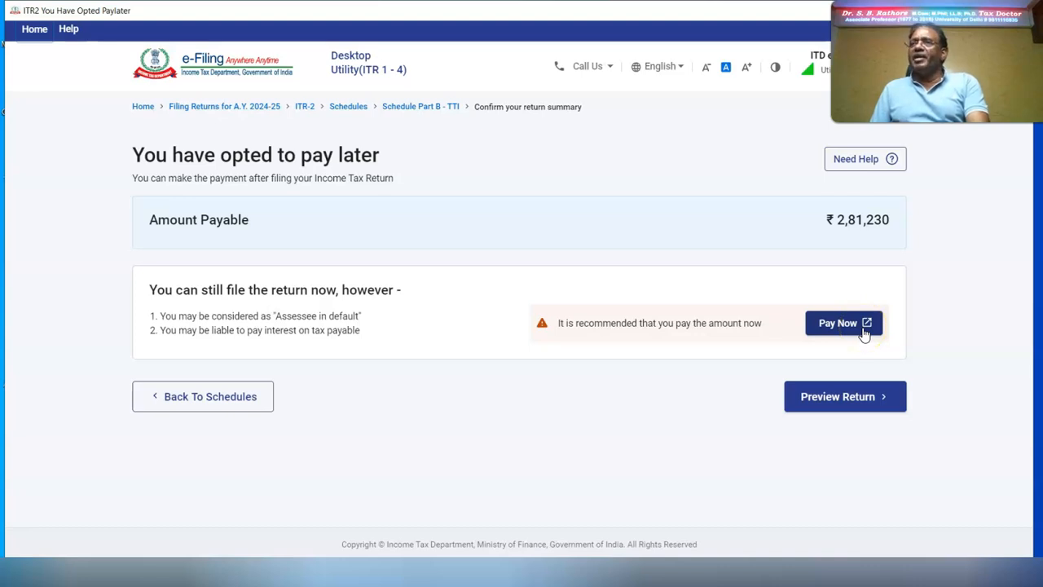
Step: Fill the verification with the taxpayer's and parent's names, capacity Self, place PUNE
{"action": "left_click", "coordinate": [848, 396]}
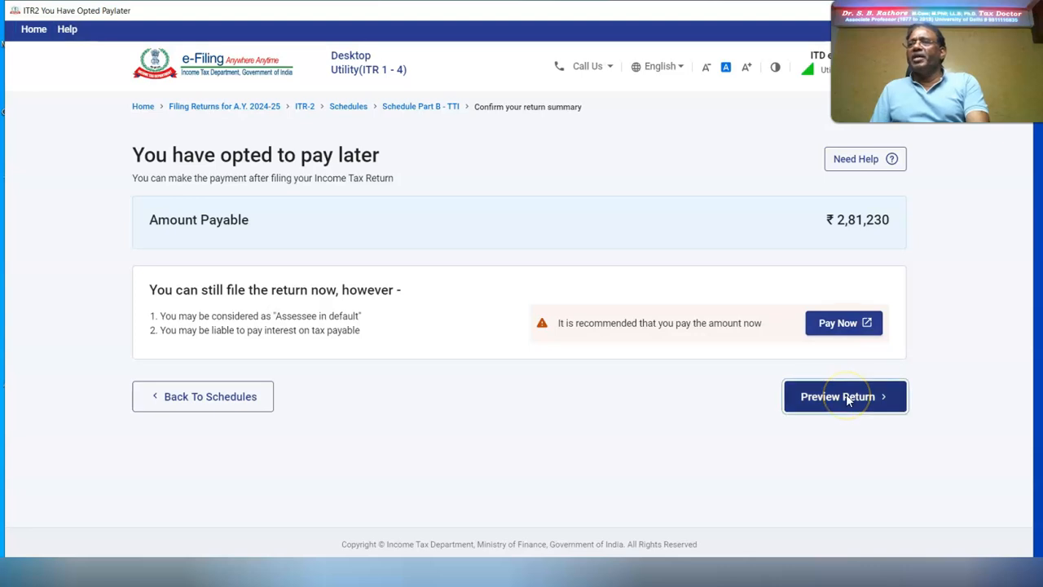
{"action": "left_click", "coordinate": [153, 379]}
{"action": "left_click", "coordinate": [265, 383]}
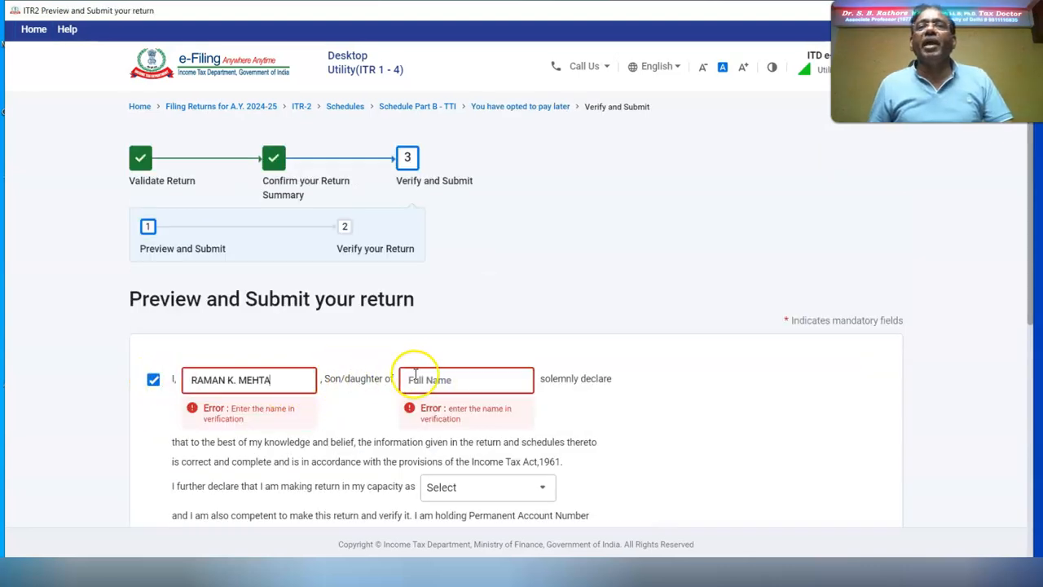
{"action": "left_click", "coordinate": [424, 380]}
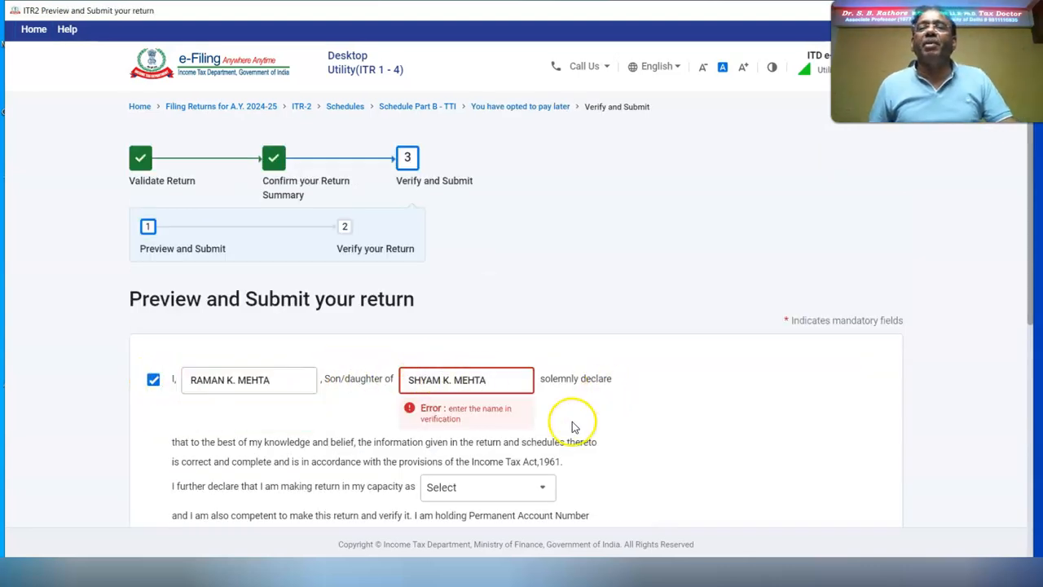
{"action": "left_click", "coordinate": [538, 488]}
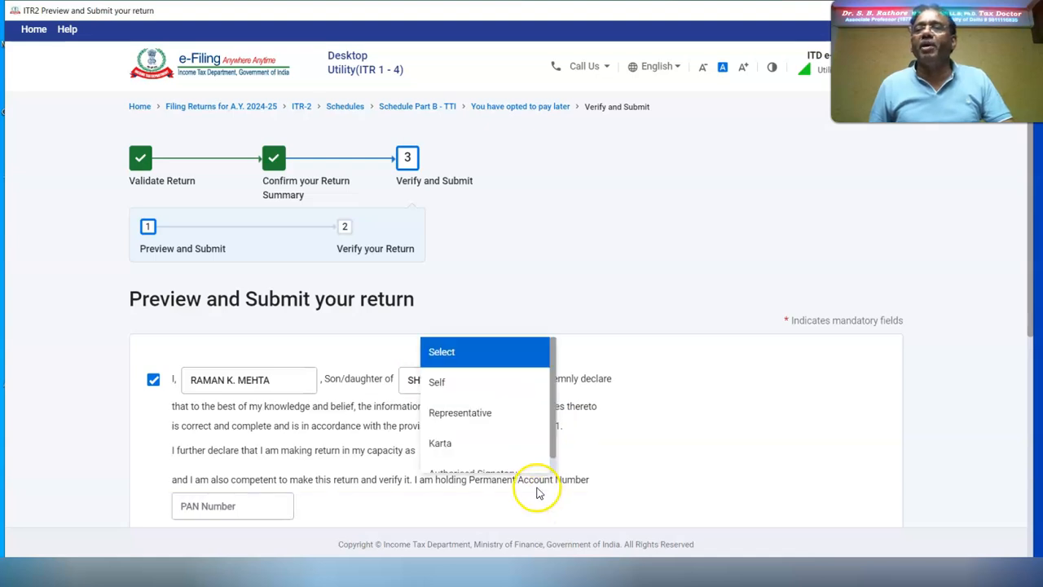
{"action": "left_click", "coordinate": [441, 382]}
{"action": "scroll", "coordinate": [214, 244], "scroll_direction": "down", "scroll_amount": 4}
{"action": "left_click", "coordinate": [214, 245]}
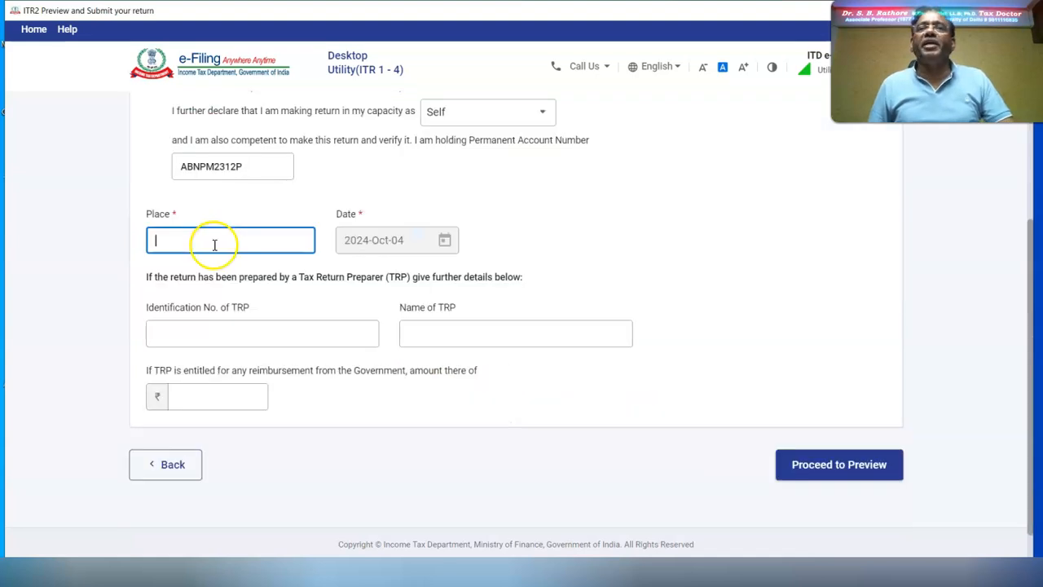
{"action": "type", "text": "PUNE"}
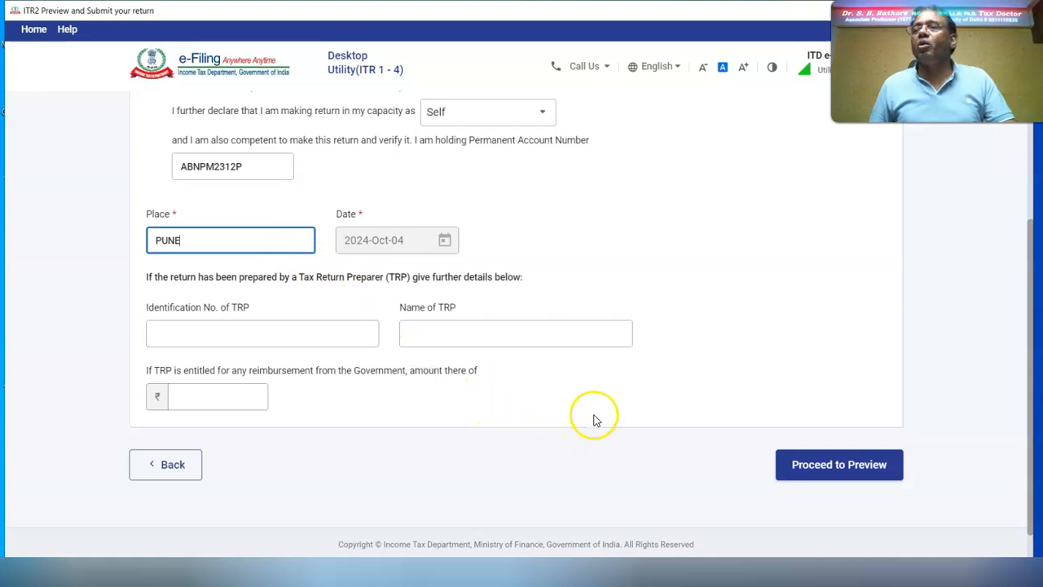
Step: Preview the salary, house property and other sources schedules, then run validation
{"action": "left_click", "coordinate": [839, 471]}
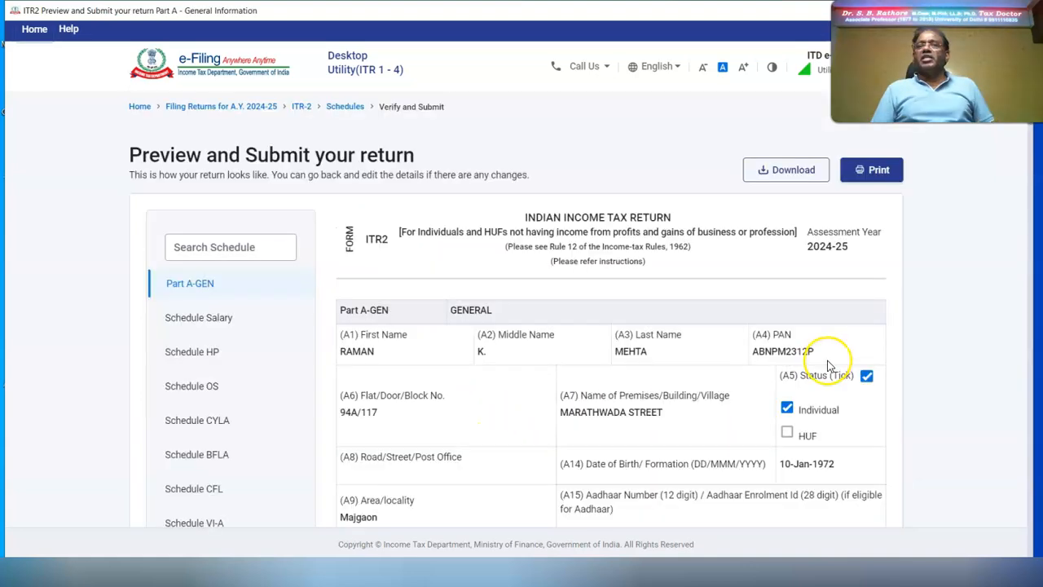
{"action": "left_click", "coordinate": [186, 320]}
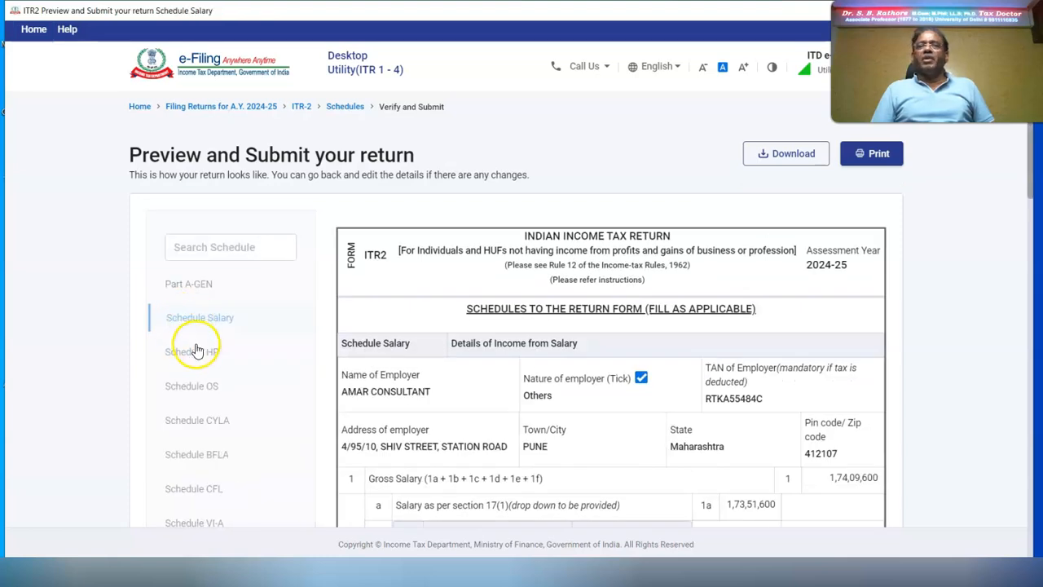
{"action": "left_click", "coordinate": [192, 361]}
{"action": "left_click", "coordinate": [182, 388]}
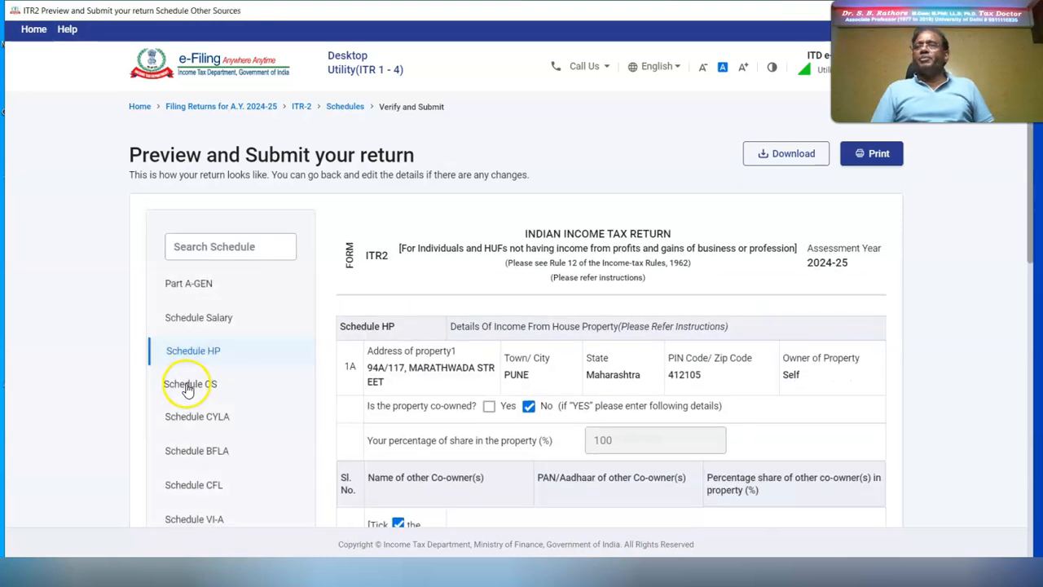
{"action": "scroll", "coordinate": [693, 399], "scroll_direction": "down", "scroll_amount": 15}
{"action": "left_click", "coordinate": [831, 464]}
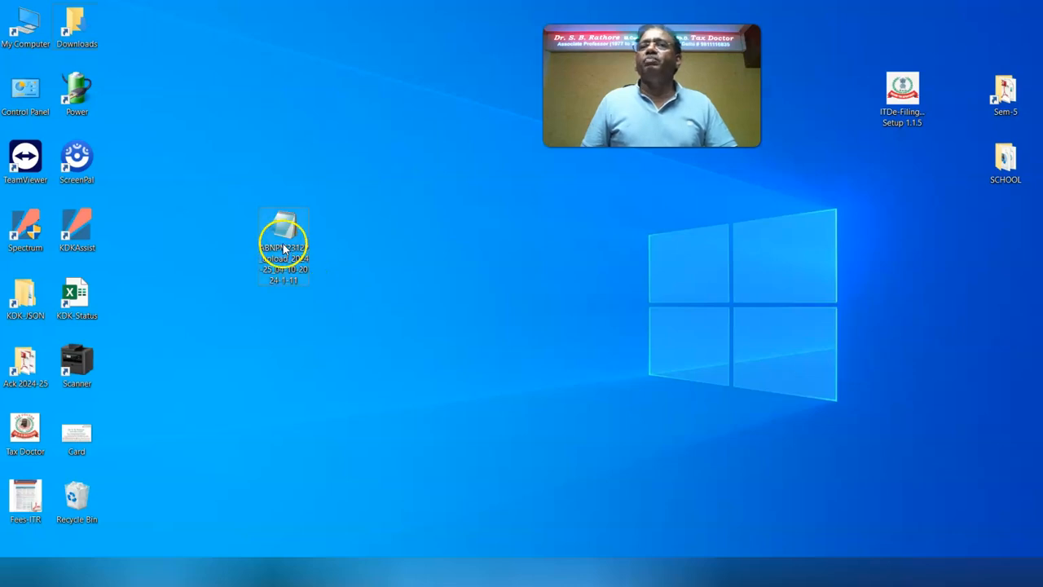
Step: Open the exported JSON in Notepad and search downward for 40000
{"action": "right_click", "coordinate": [282, 245]}
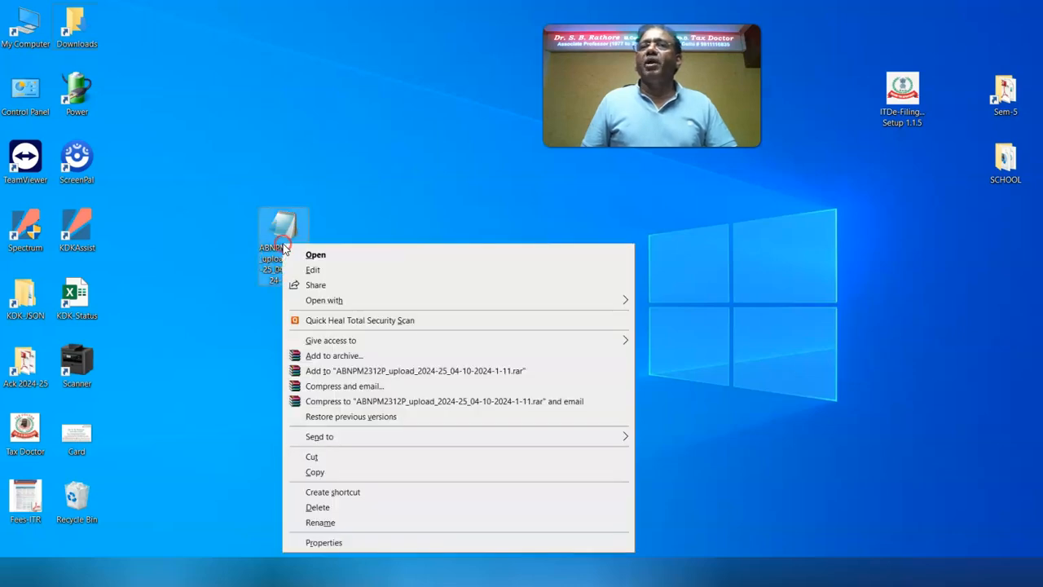
{"action": "left_click", "coordinate": [314, 254]}
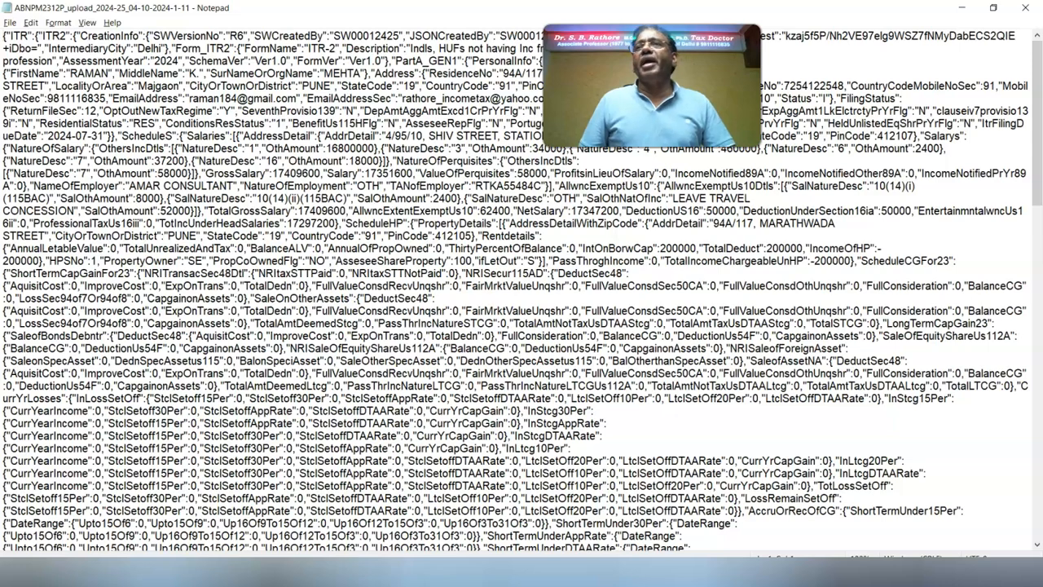
{"action": "left_click", "coordinate": [30, 22]}
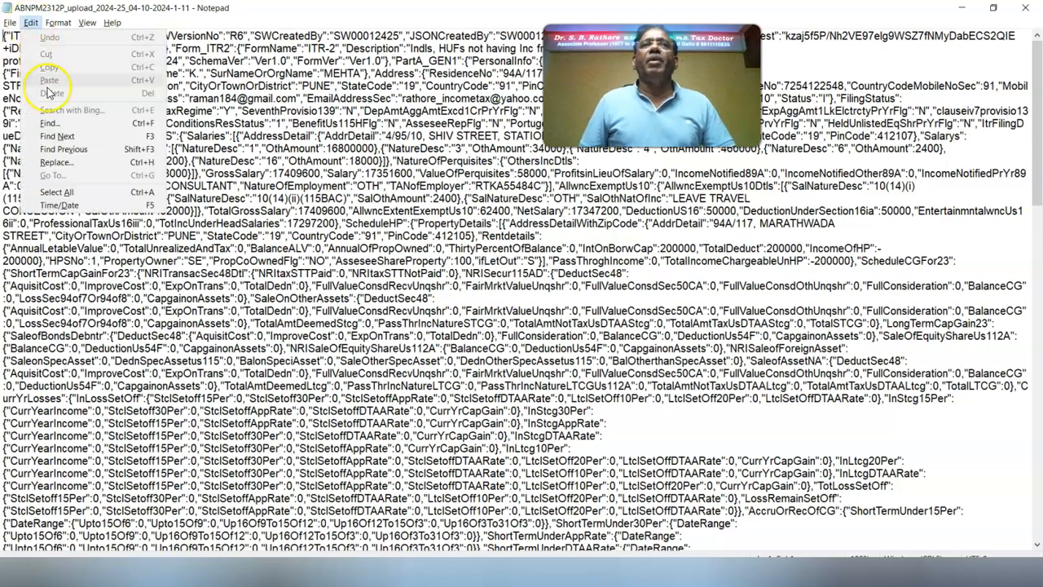
{"action": "left_click", "coordinate": [57, 129]}
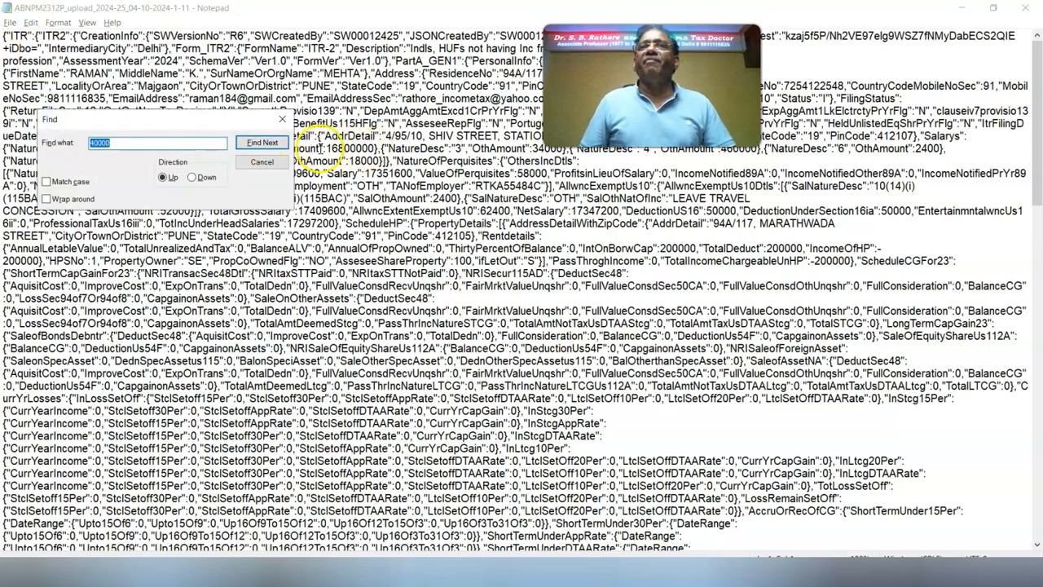
{"action": "left_click", "coordinate": [190, 177]}
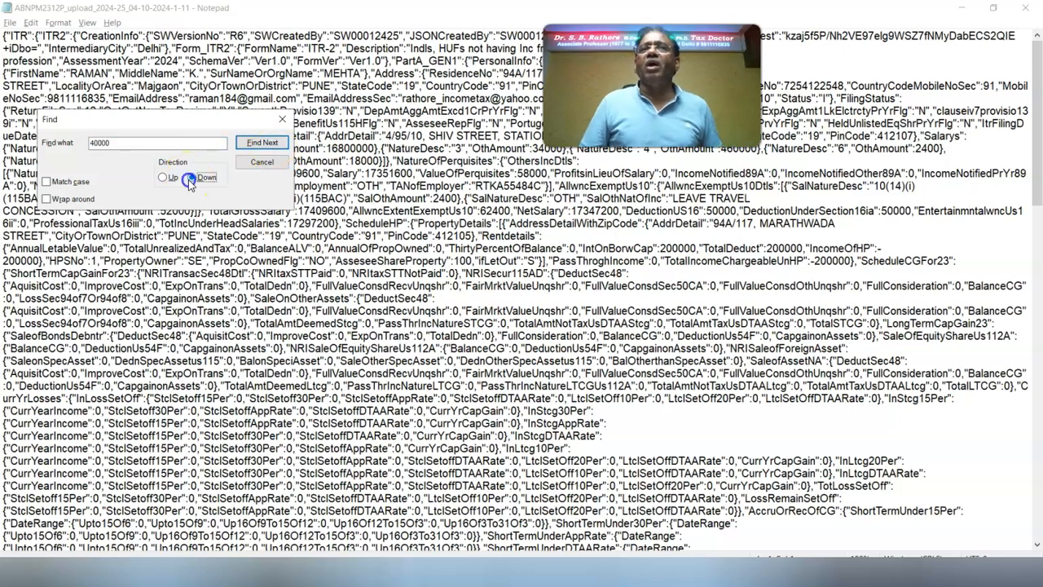
{"action": "left_click", "coordinate": [261, 142]}
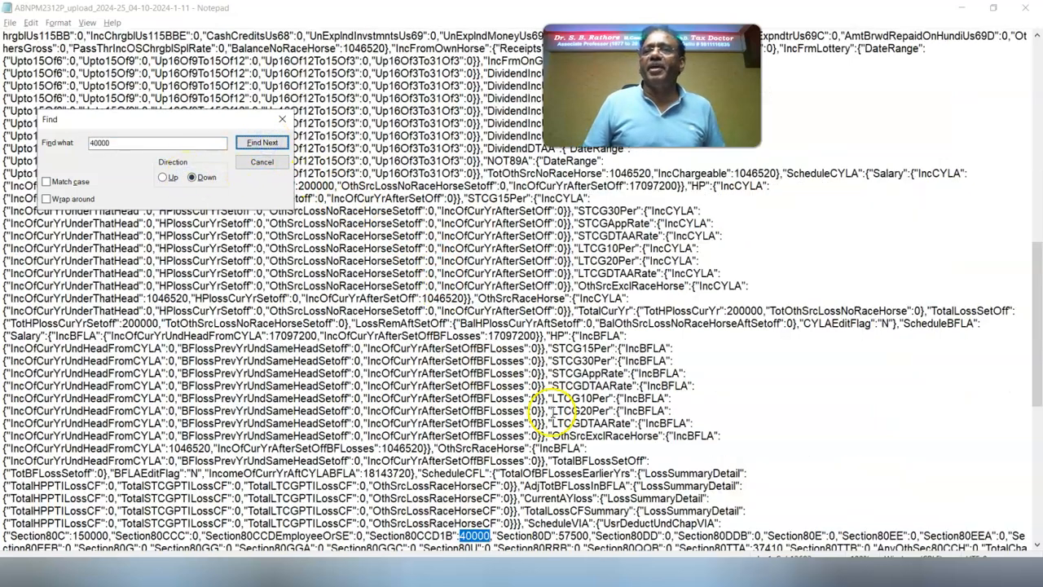
{"action": "double_click", "coordinate": [261, 143]}
Step: Search the JSON for the 106000 challan amount
{"action": "left_click", "coordinate": [553, 341]}
{"action": "type", "text": "106000"}
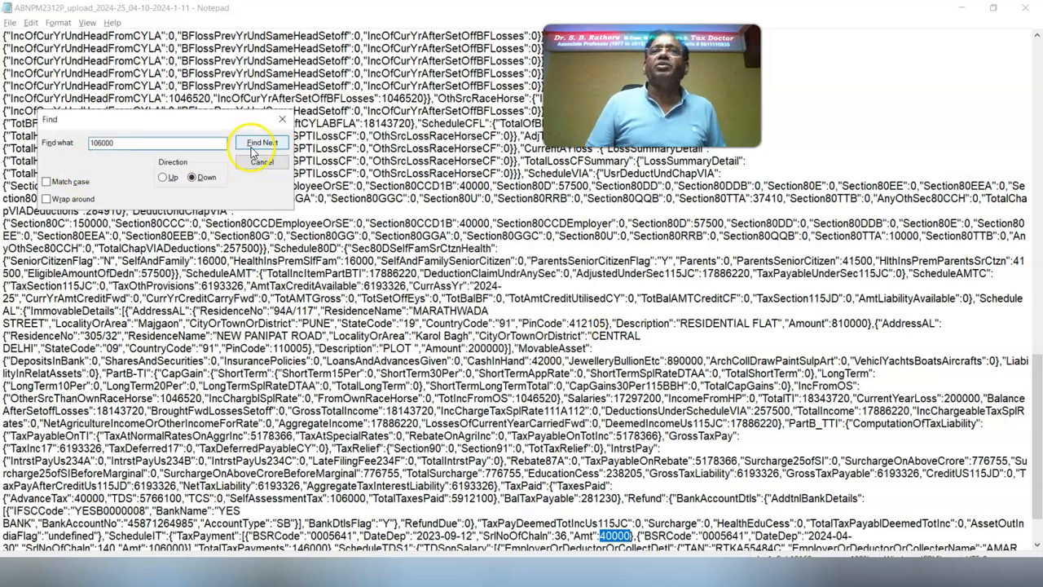
{"action": "left_click", "coordinate": [262, 143]}
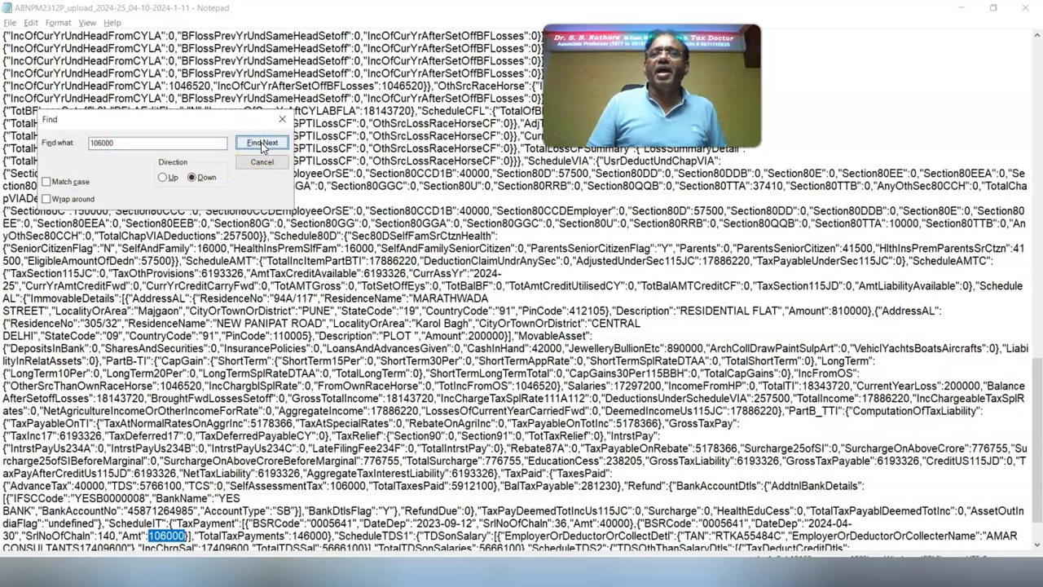
{"action": "left_click", "coordinate": [703, 433]}
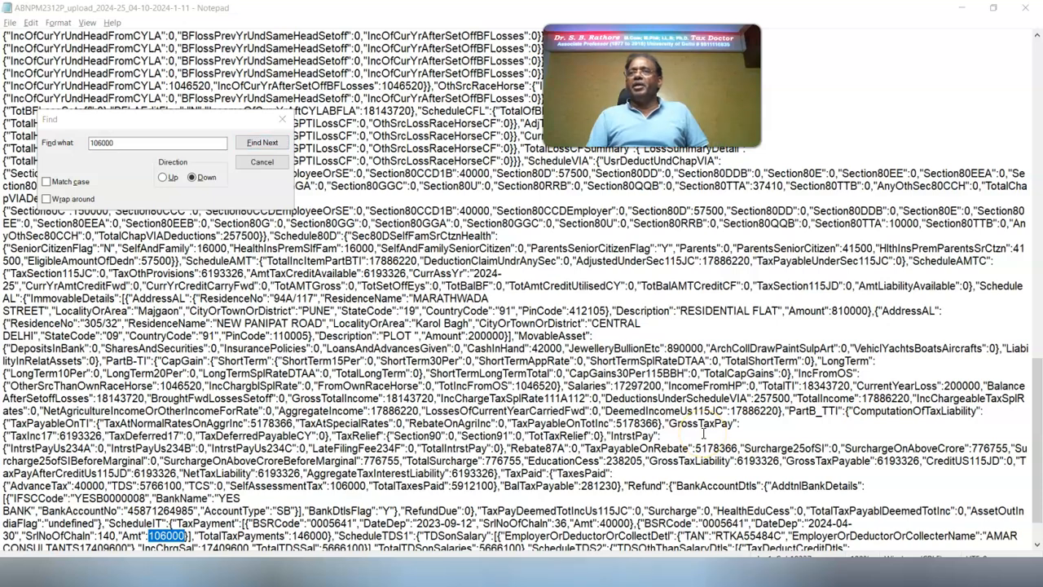